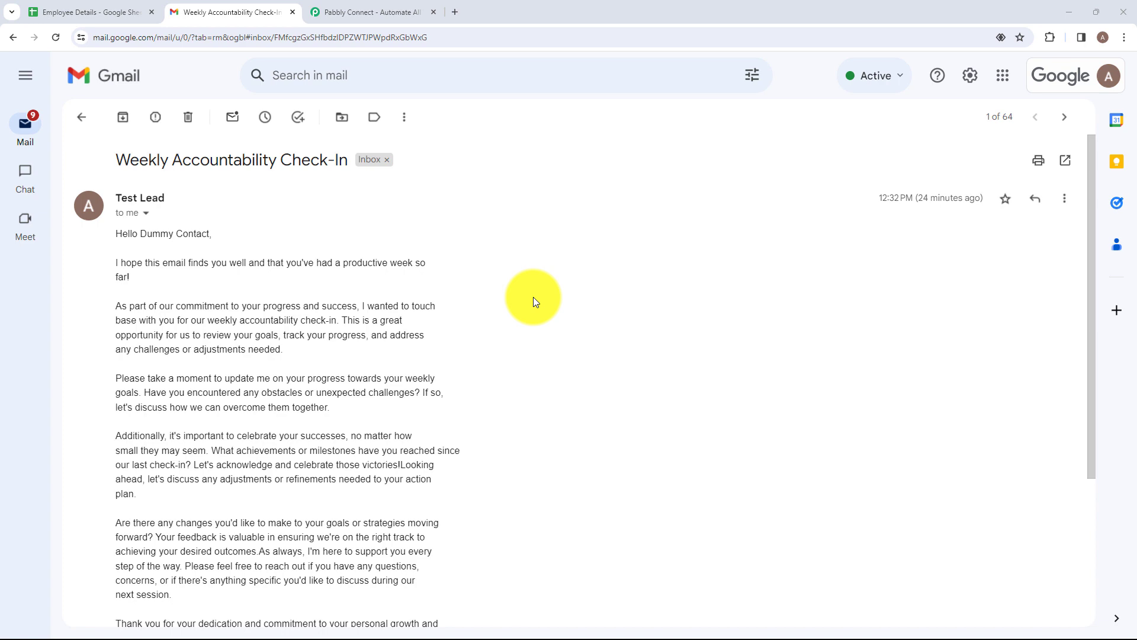
Step: Switch to the Employee Details spreadsheet and review the employees' names, phone numbers and emails
{"action": "left_click", "coordinate": [63, 7]}
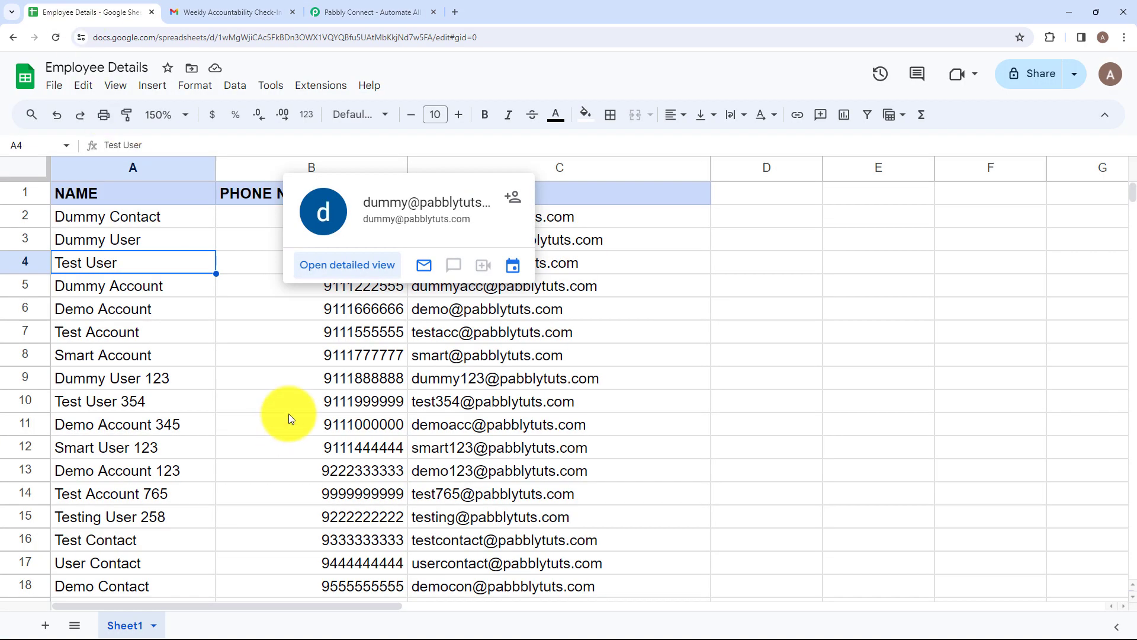
{"action": "left_click", "coordinate": [203, 382]}
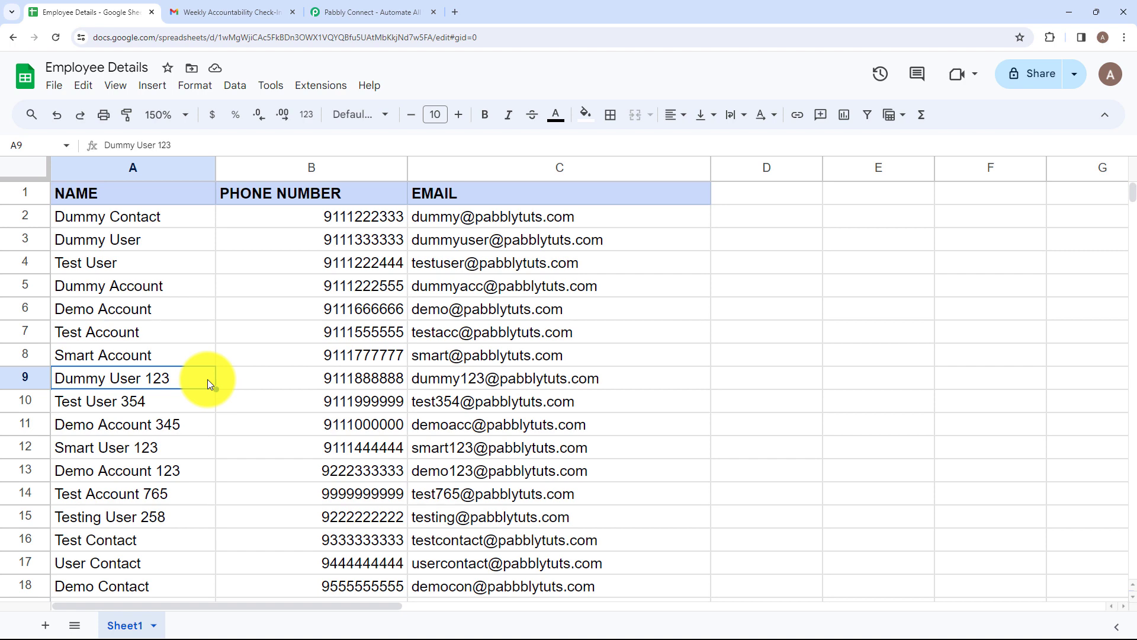
Step: Switch to the Pabbly Connect website, sign in and open the Pabbly Connect dashboard from the list of apps
{"action": "left_click", "coordinate": [343, 8]}
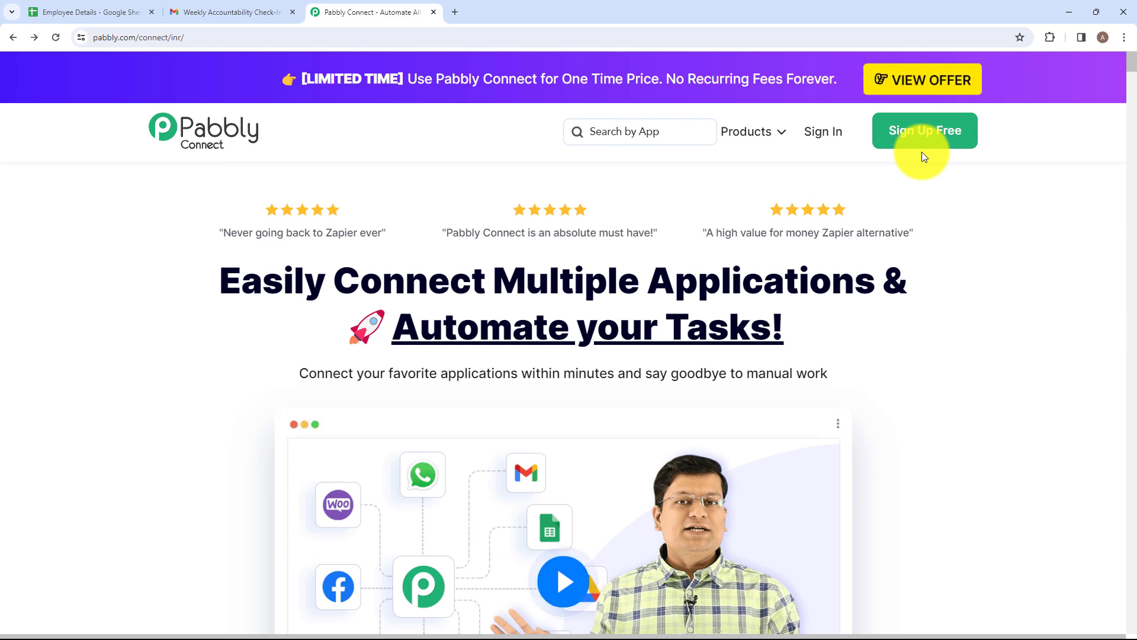
{"action": "left_click", "coordinate": [820, 141]}
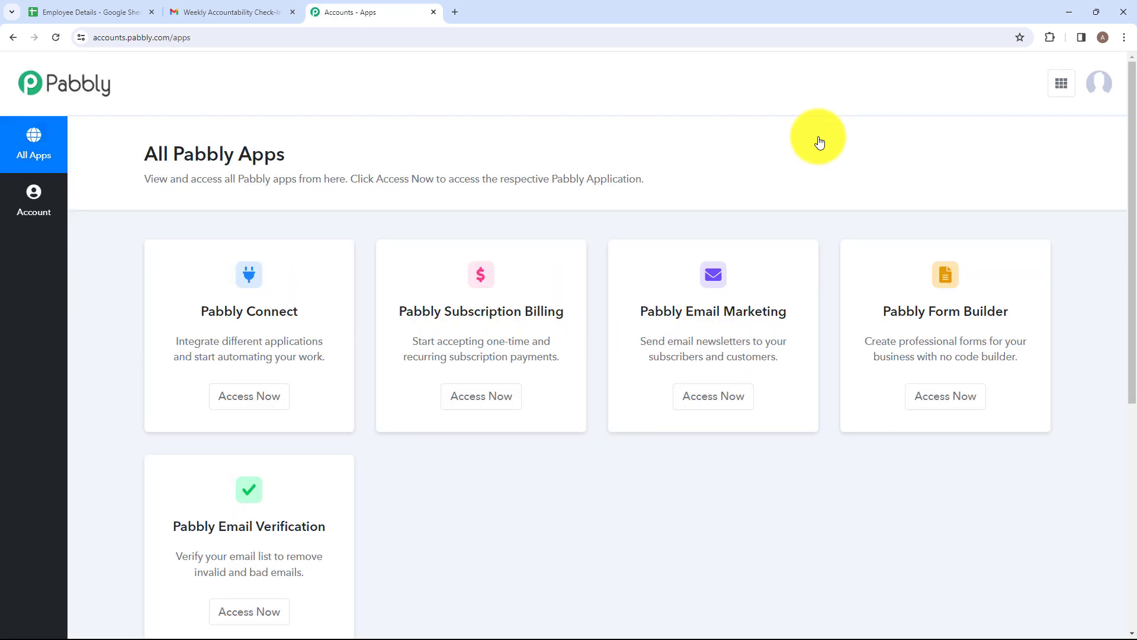
{"action": "left_click_drag", "start_coordinate": [145, 155], "coordinate": [308, 156]}
{"action": "left_click", "coordinate": [313, 152]}
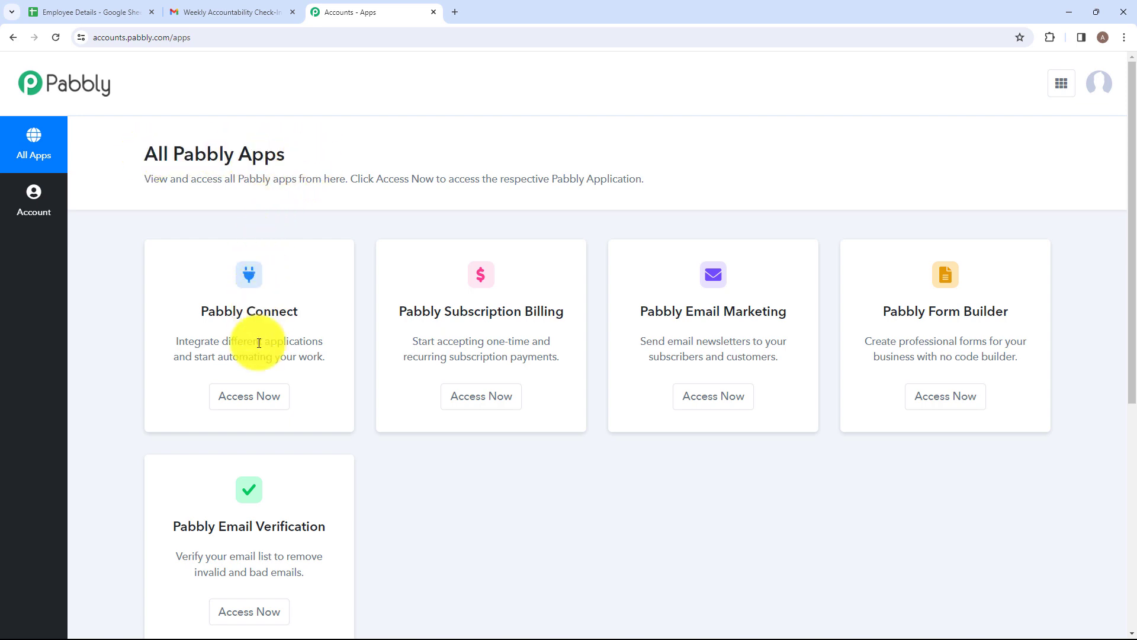
{"action": "left_click", "coordinate": [258, 404]}
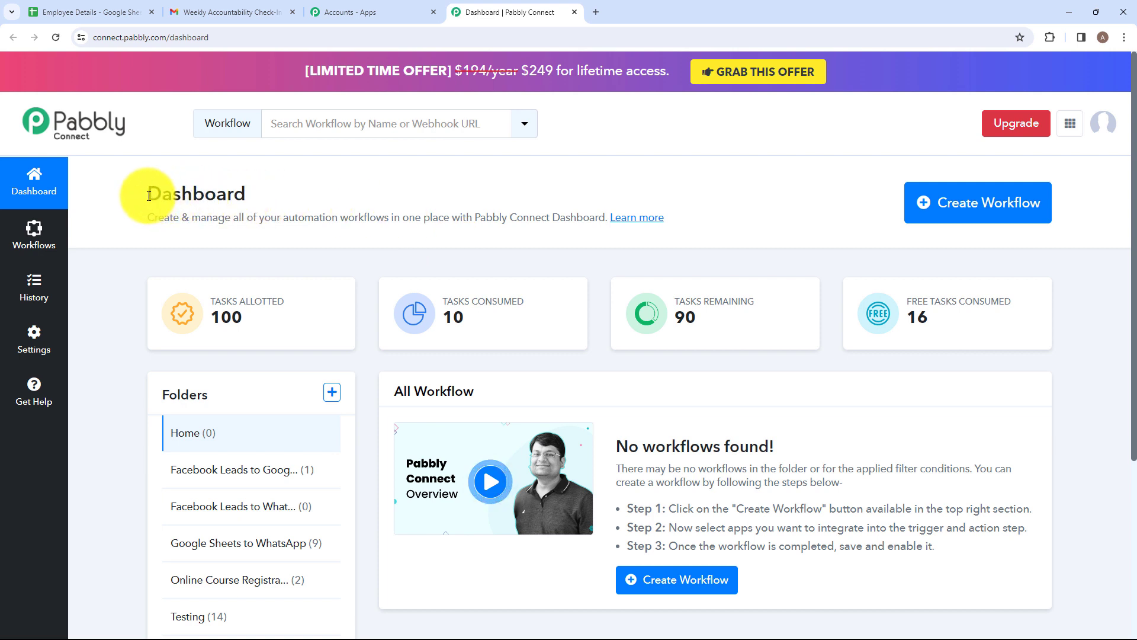
{"action": "left_click_drag", "start_coordinate": [145, 198], "coordinate": [276, 202]}
{"action": "left_click", "coordinate": [281, 199]}
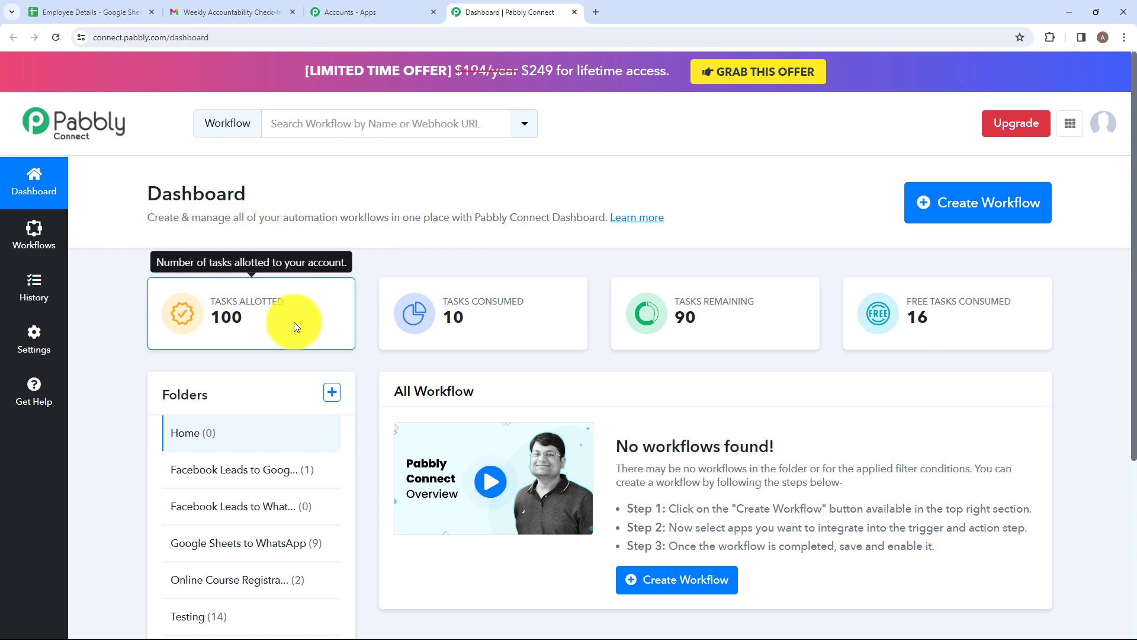
Step: Create a new workflow folder named "Google Sheets to Gmail"
{"action": "scroll", "coordinate": [255, 359], "scroll_direction": "down", "scroll_amount": 1}
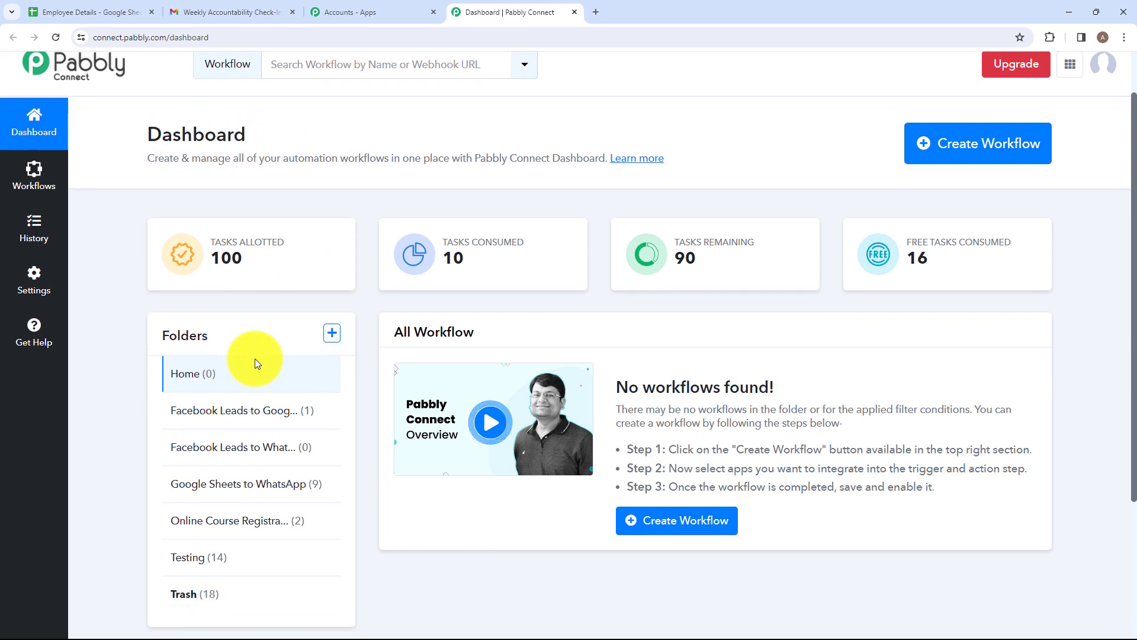
{"action": "left_click", "coordinate": [332, 335]}
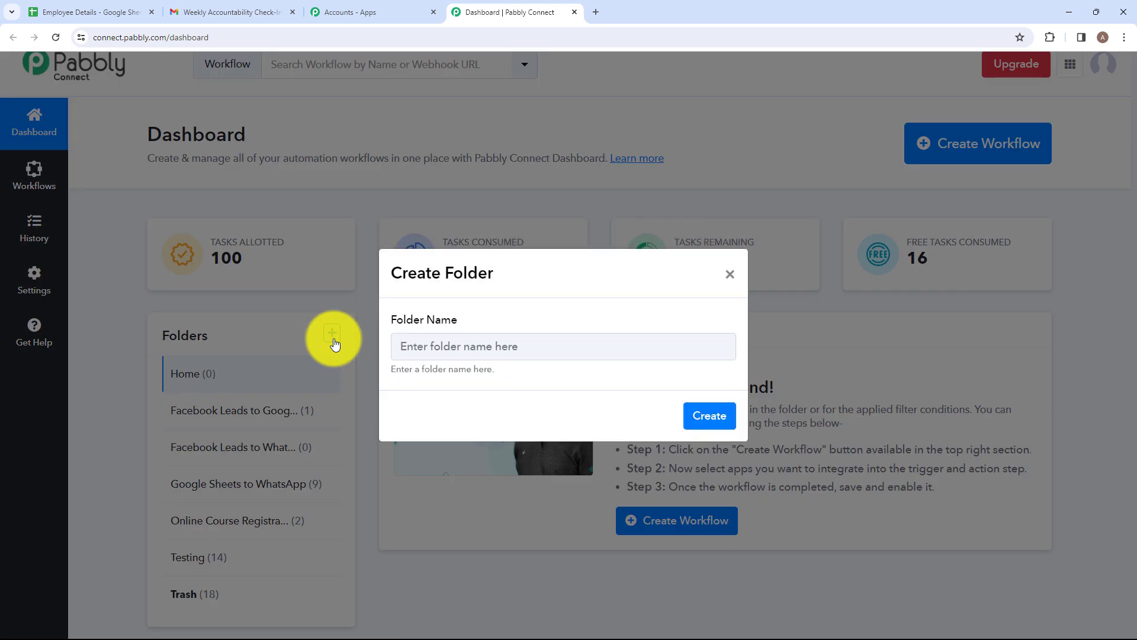
{"action": "left_click", "coordinate": [435, 343]}
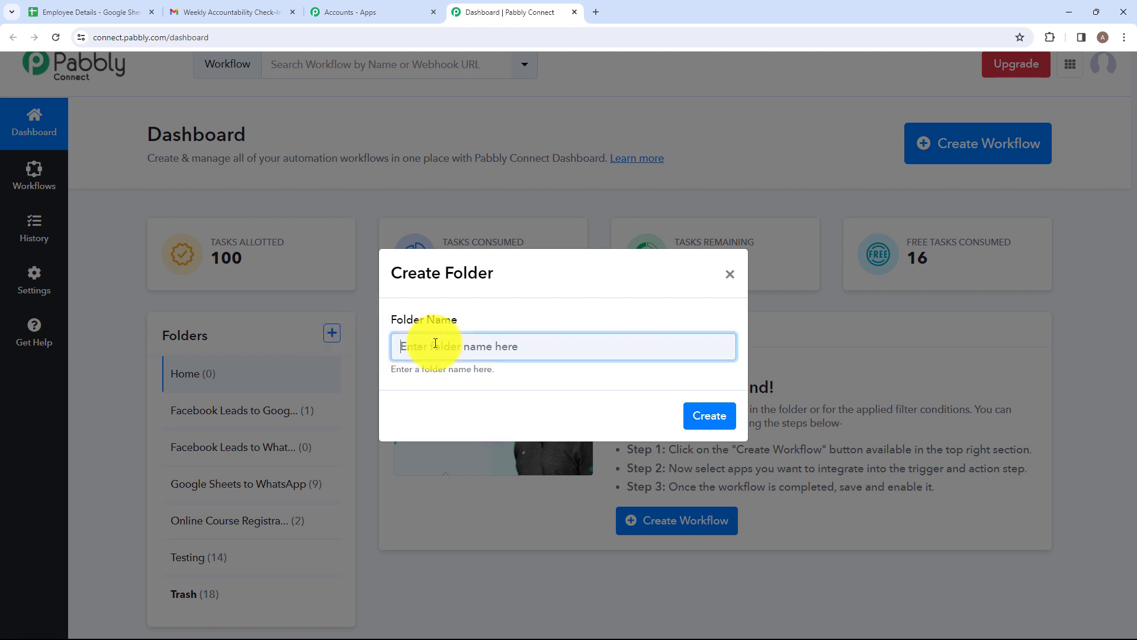
{"action": "key", "text": "Caps_Lock"}
{"action": "type", "text": "G"}
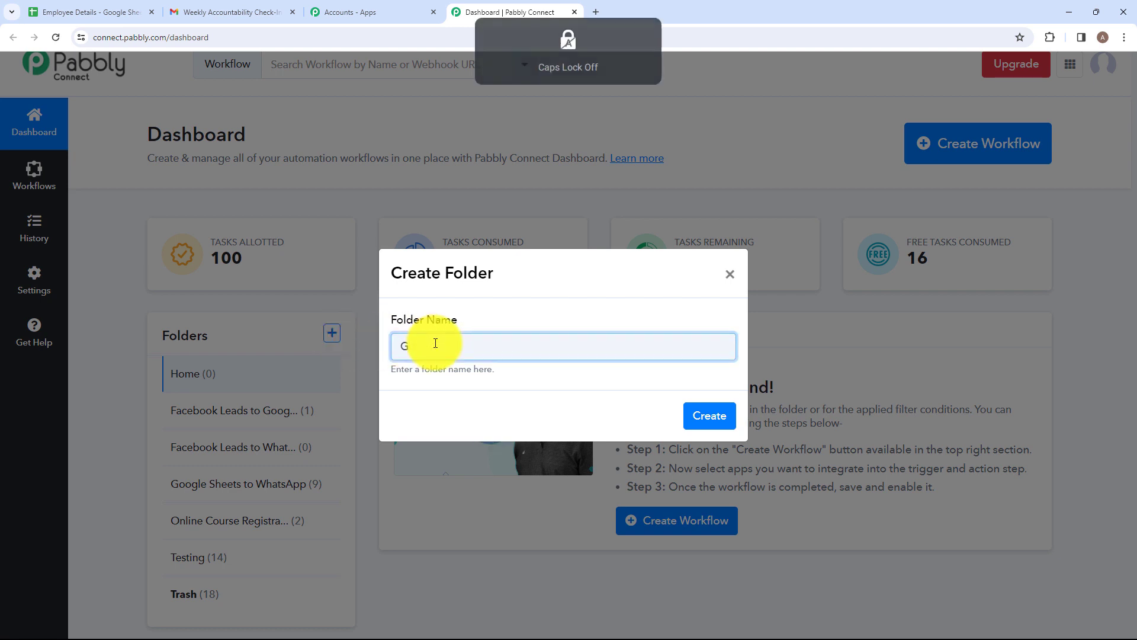
{"action": "type", "text": "oogle Sheets to Gmail"}
{"action": "left_click_drag", "start_coordinate": [403, 346], "coordinate": [563, 344]}
{"action": "left_click", "coordinate": [568, 347]}
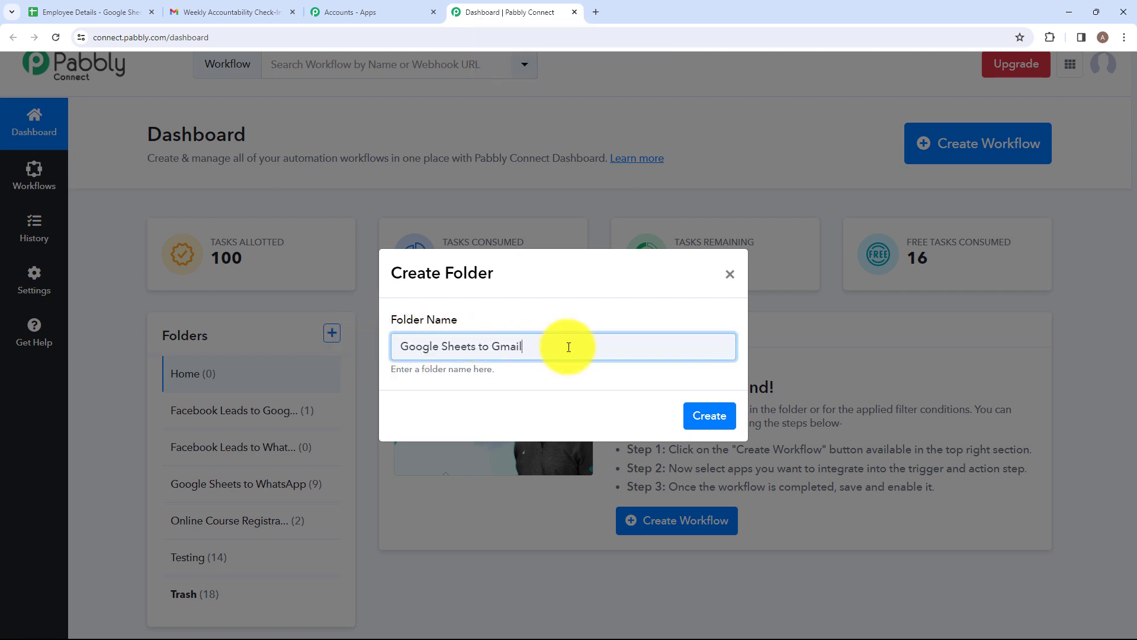
{"action": "left_click", "coordinate": [699, 414]}
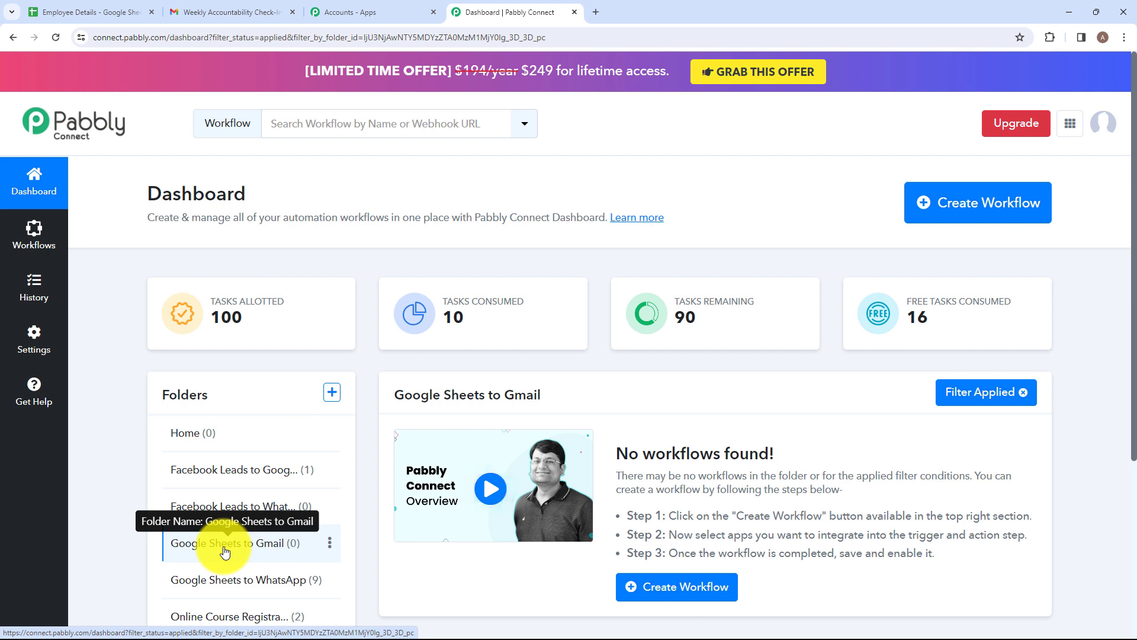
Step: Create a workflow named "Send Accountability Emails to Employees Weekly" in the Google Sheets to Gmail folder
{"action": "left_click", "coordinate": [954, 224]}
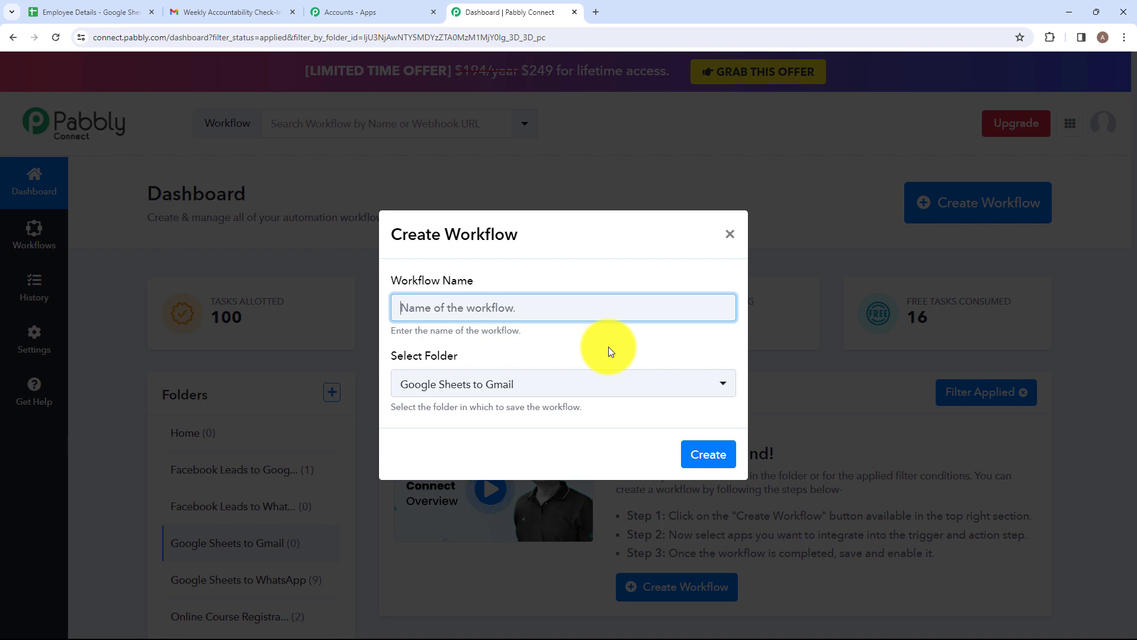
{"action": "key", "text": "Caps_Lock"}
{"action": "type", "text": "S"}
{"action": "key", "text": "Caps_Lock"}
{"action": "type", "text": "e"}
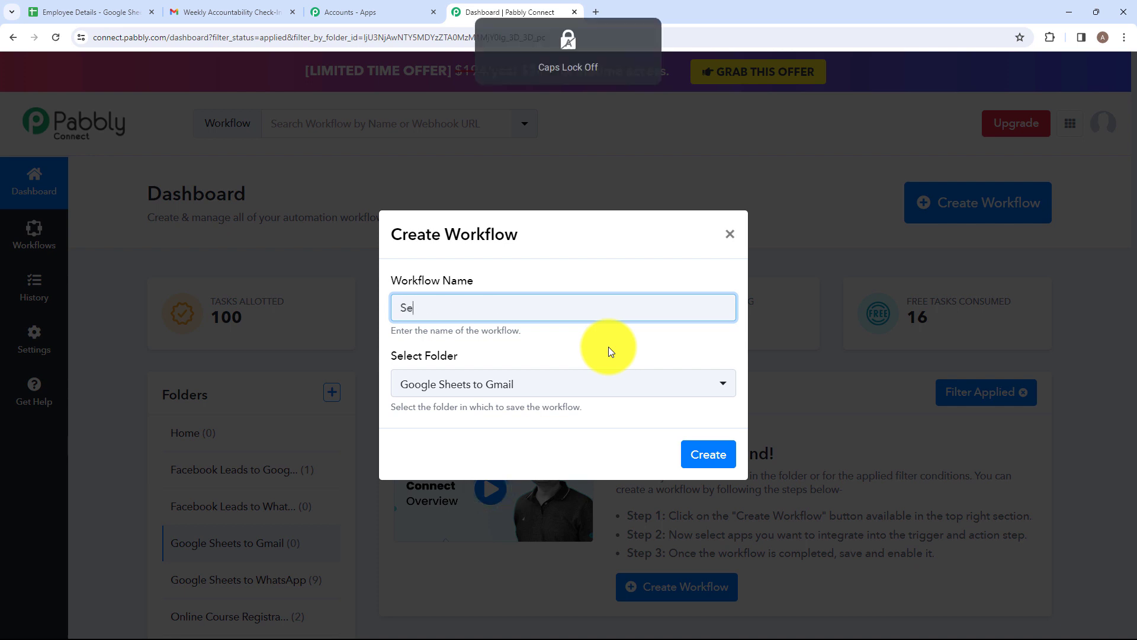
{"action": "type", "text": "nd Accountability Emails to Employees Weekly"}
{"action": "left_click_drag", "start_coordinate": [401, 308], "coordinate": [677, 316]}
{"action": "left_click", "coordinate": [676, 311]}
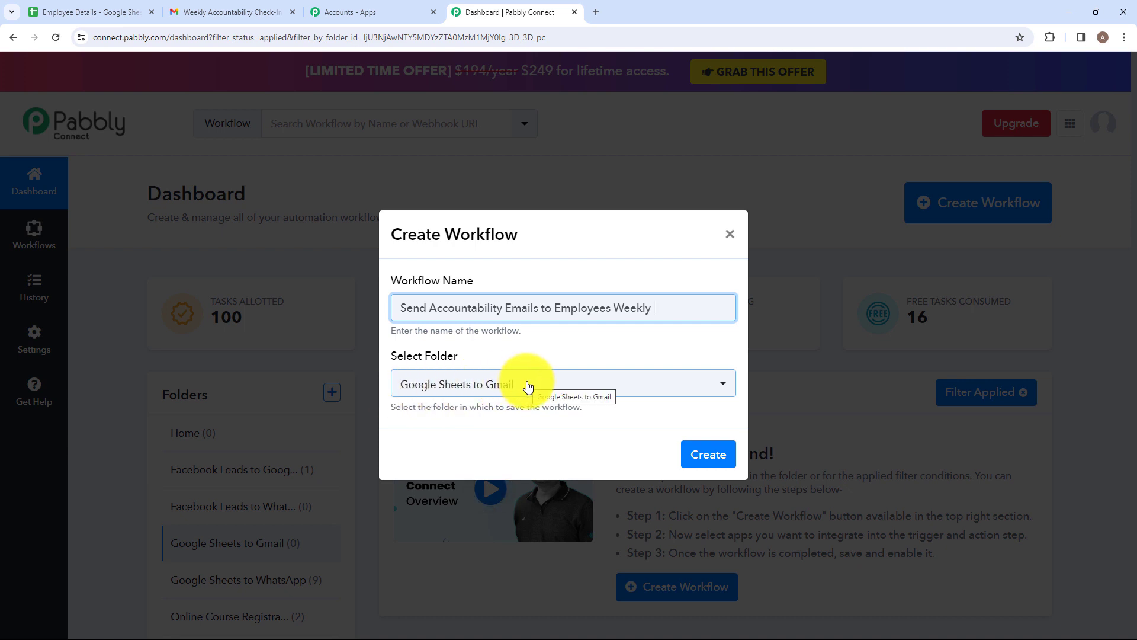
{"action": "left_click", "coordinate": [721, 385]}
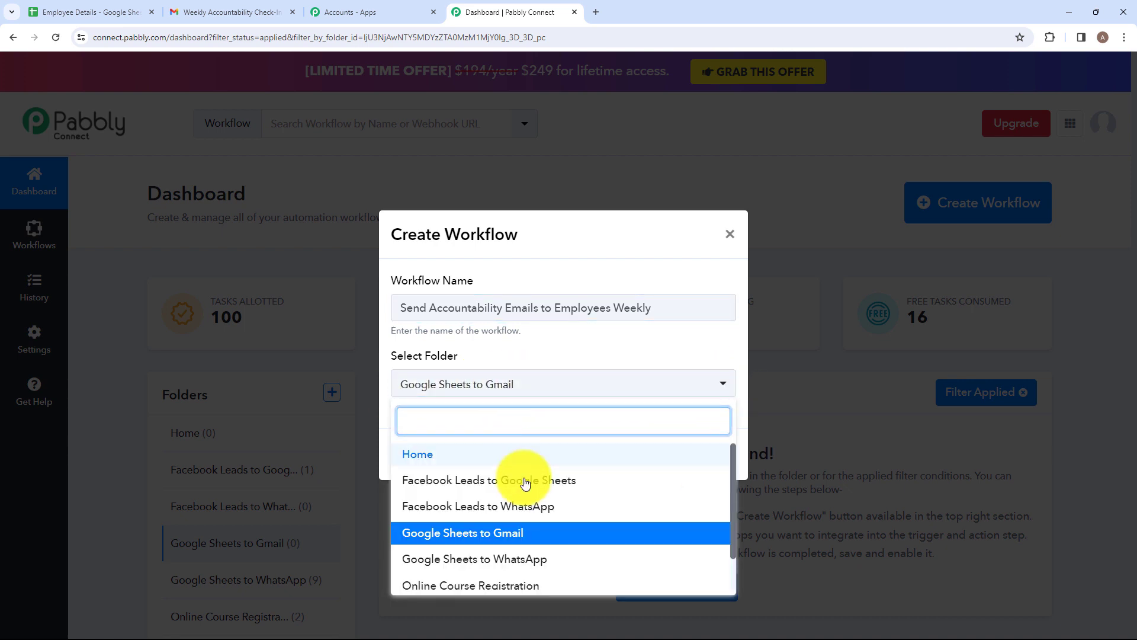
{"action": "scroll", "coordinate": [521, 495], "scroll_direction": "down", "scroll_amount": 1}
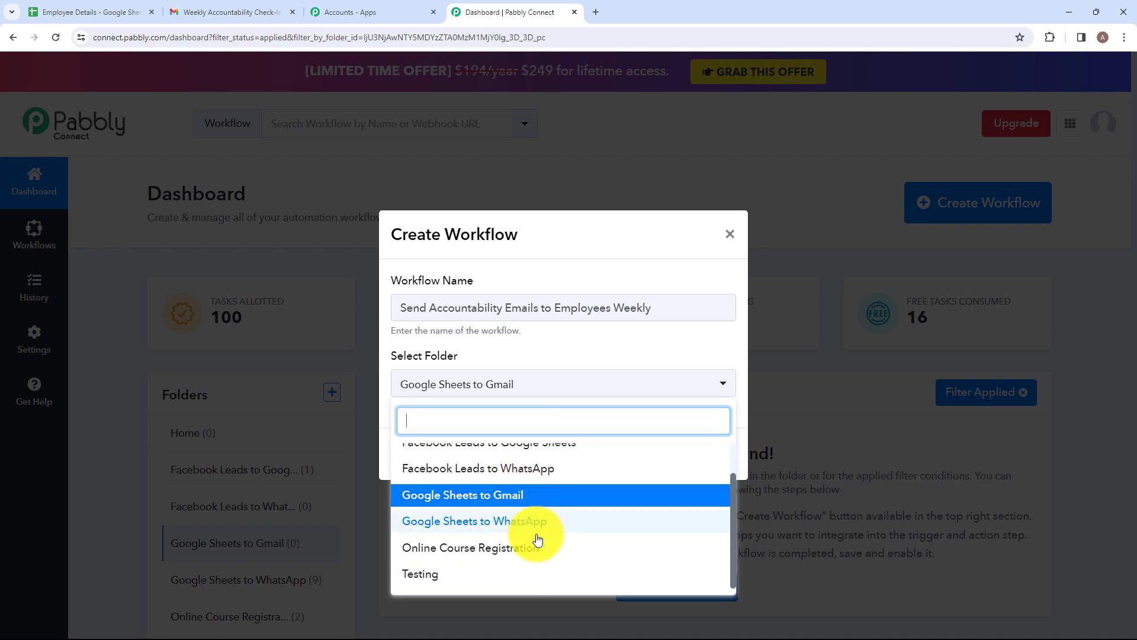
{"action": "left_click", "coordinate": [617, 389]}
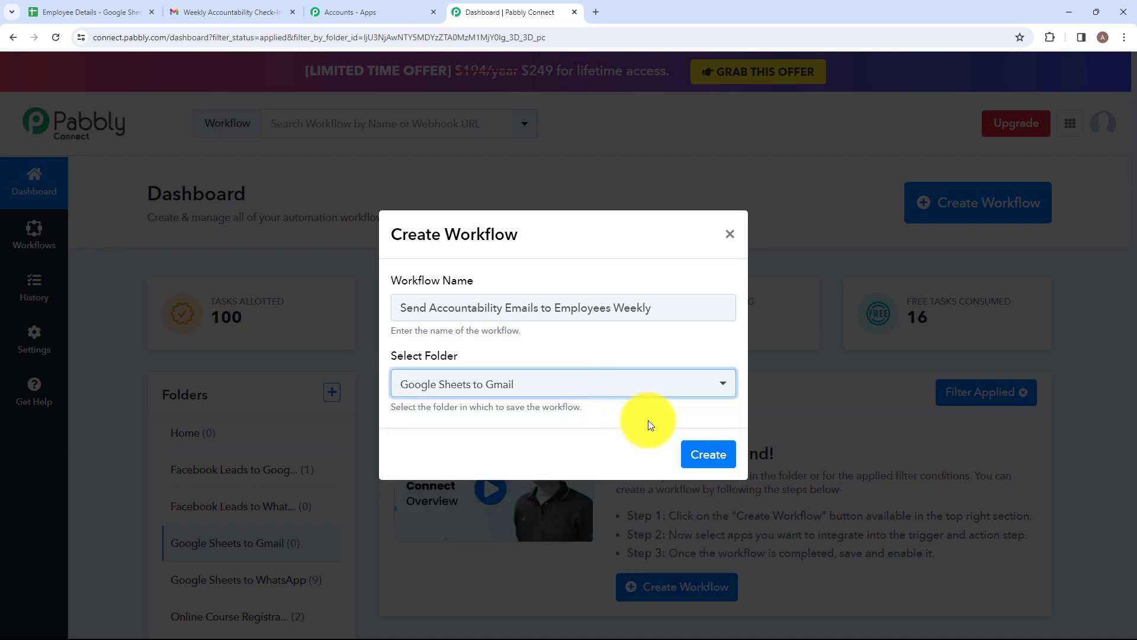
{"action": "left_click", "coordinate": [704, 453]}
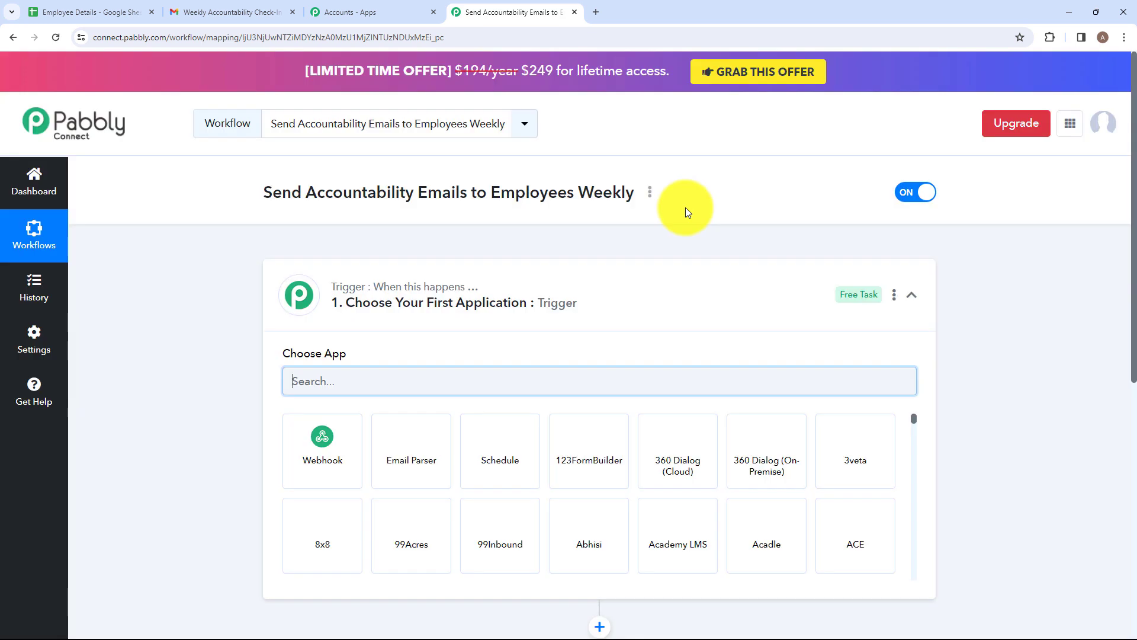
Step: Choose Schedule by Pabbly as the workflow's trigger application
{"action": "left_click", "coordinate": [538, 300]}
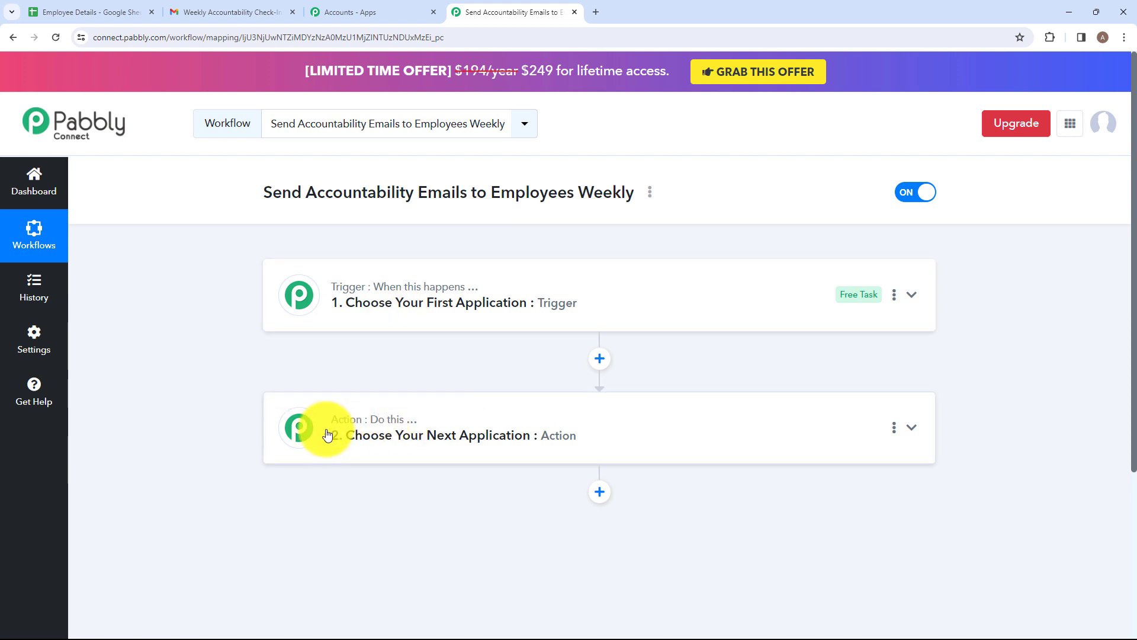
{"action": "left_click", "coordinate": [321, 297]}
{"action": "left_click", "coordinate": [330, 380]}
{"action": "key", "text": "Caps_Lock"}
{"action": "type", "text": "S"}
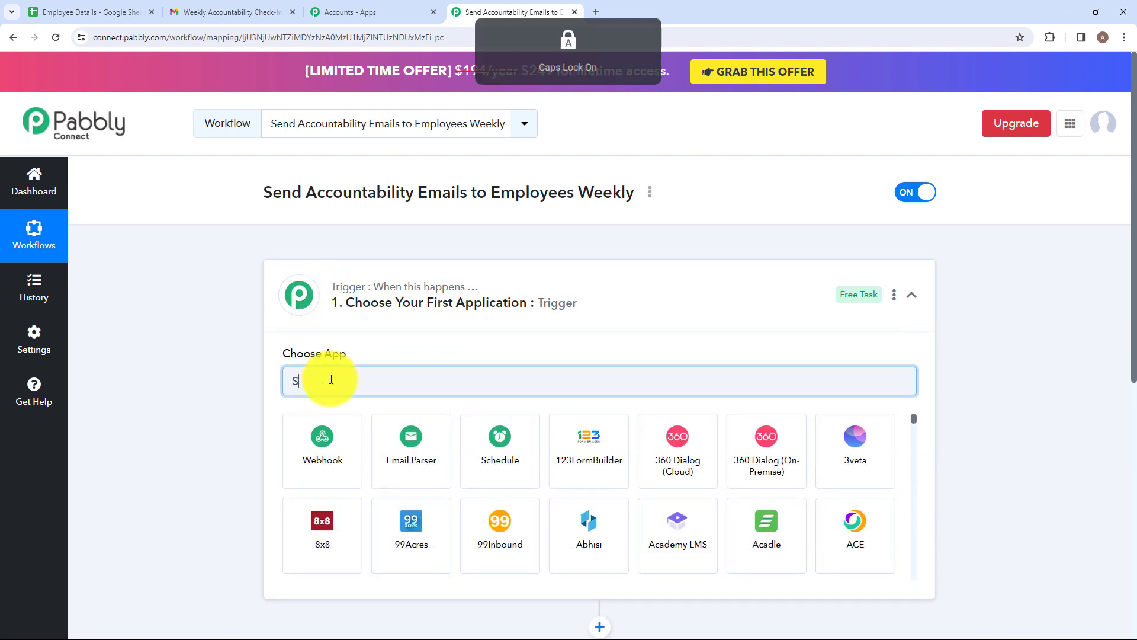
{"action": "type", "text": "c"}
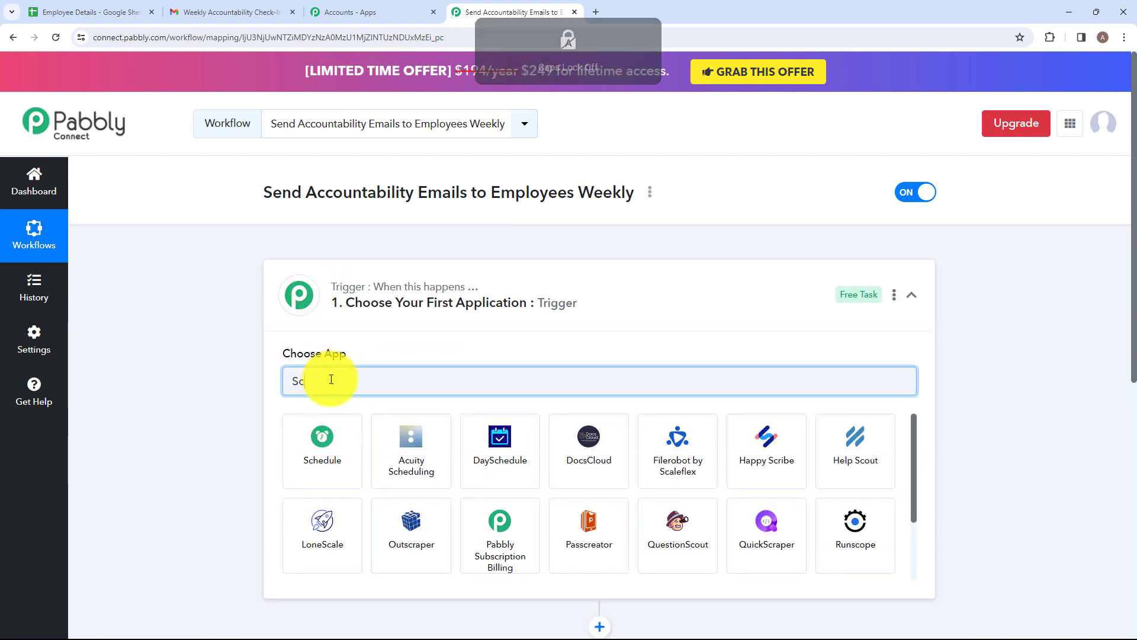
{"action": "left_click", "coordinate": [325, 429]}
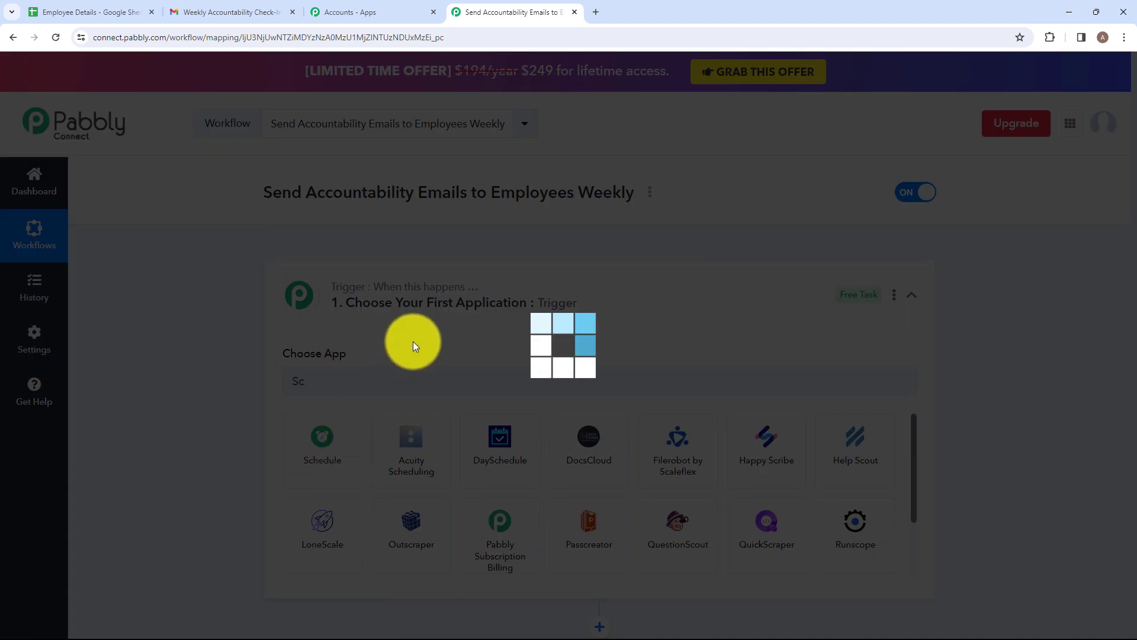
Step: Set the schedule trigger to run on days of the week, with Monday as the chosen day
{"action": "scroll", "coordinate": [407, 346], "scroll_direction": "down", "scroll_amount": 1}
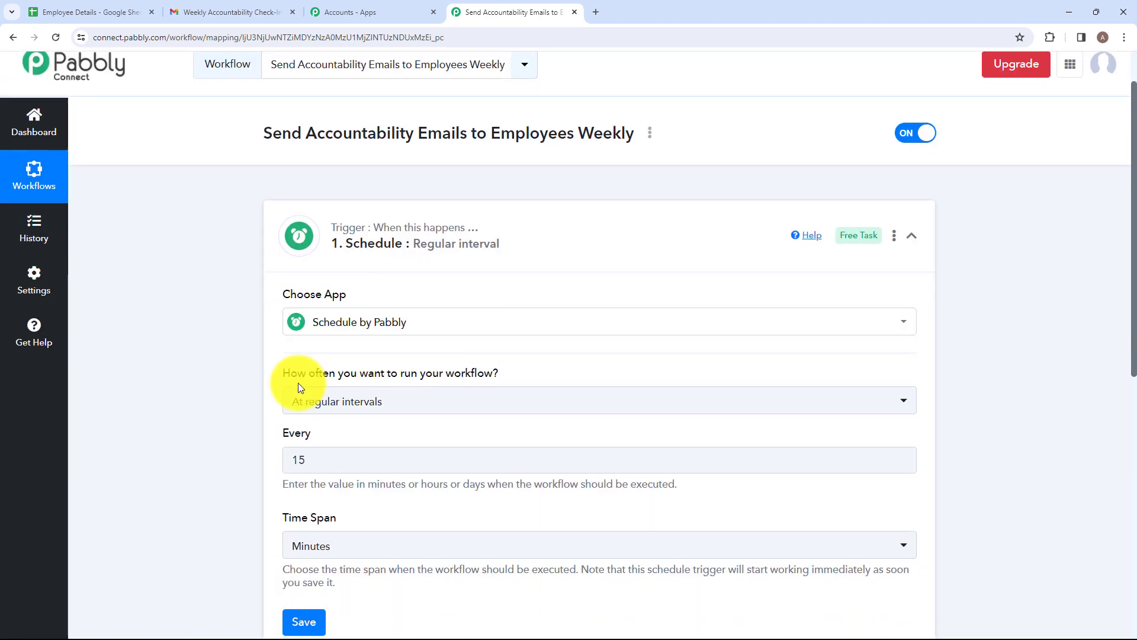
{"action": "mouse_move", "coordinate": [442, 375]}
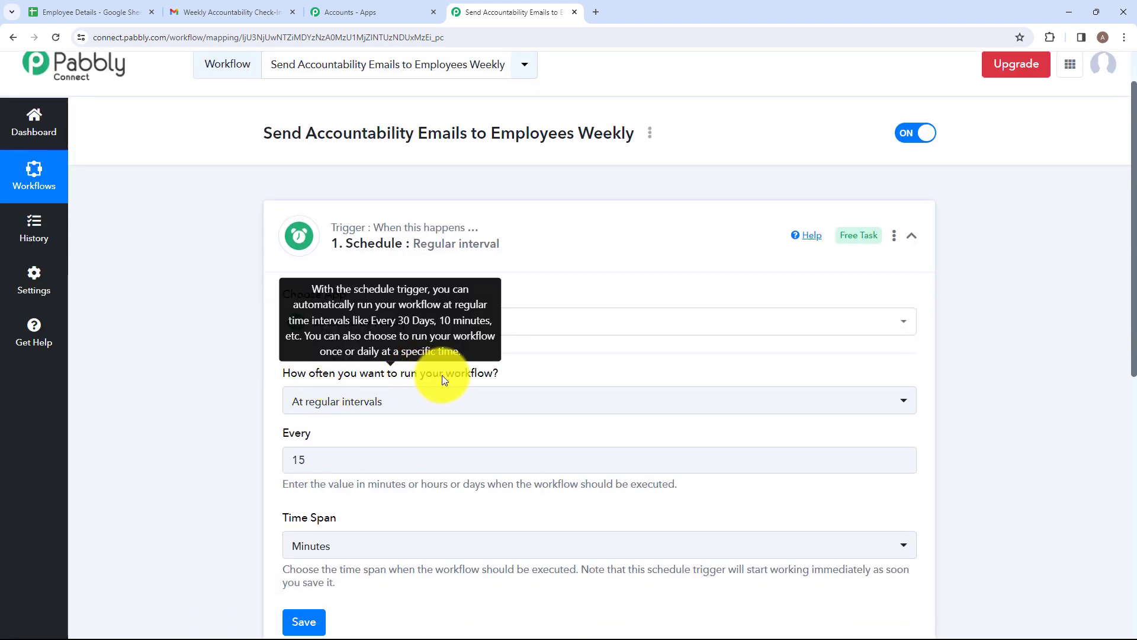
{"action": "left_click", "coordinate": [472, 400]}
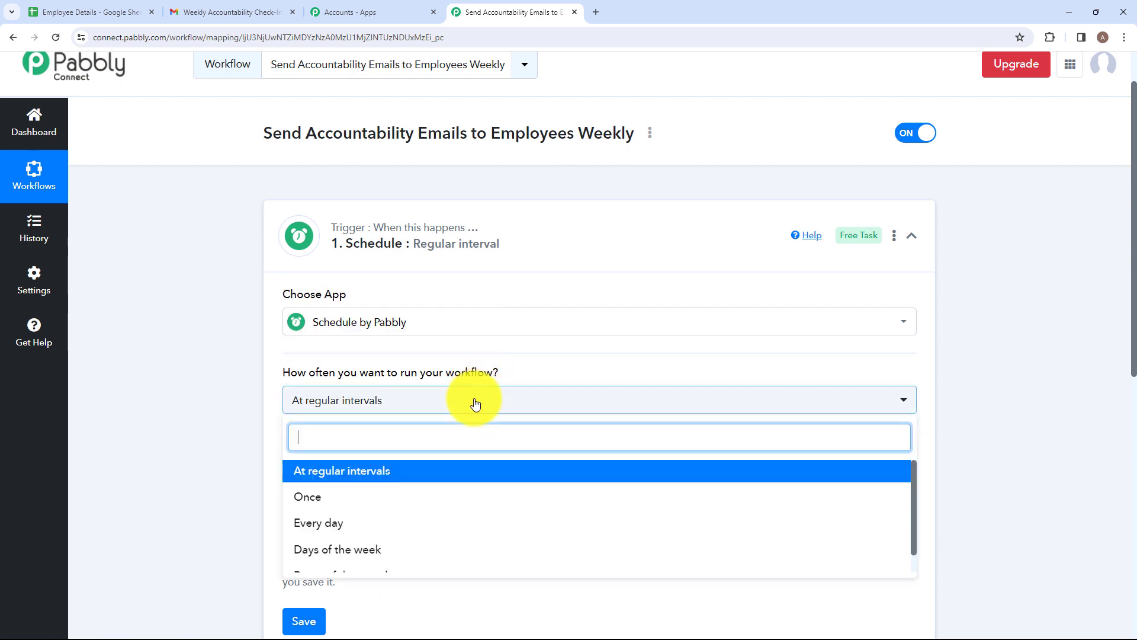
{"action": "left_click", "coordinate": [391, 550]}
{"action": "scroll", "coordinate": [390, 379], "scroll_direction": "down", "scroll_amount": 2}
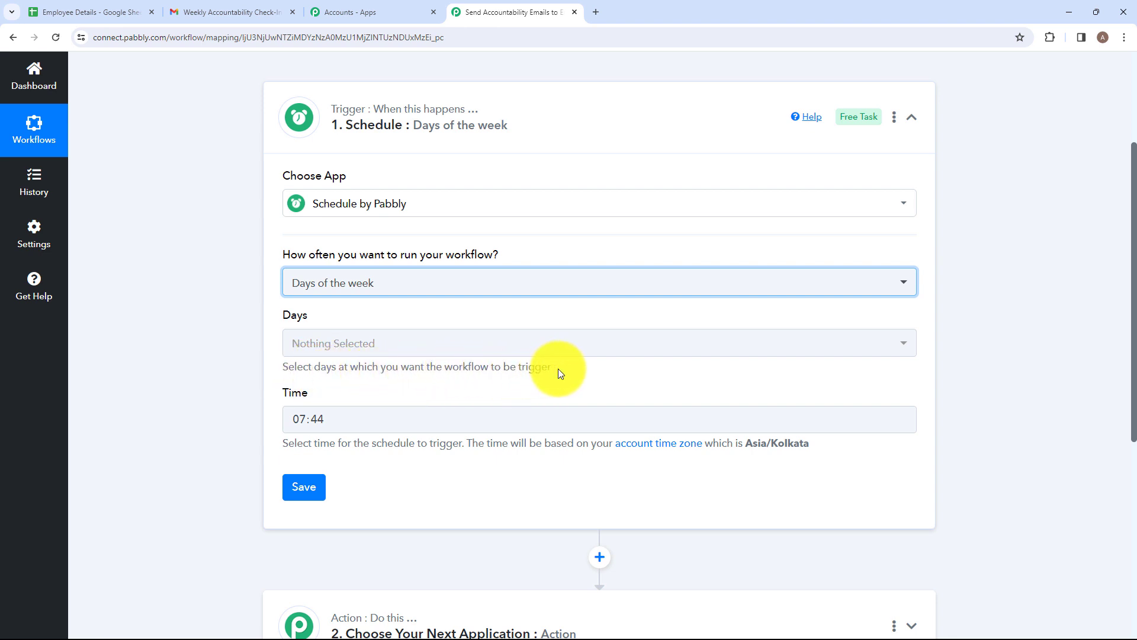
{"action": "left_click", "coordinate": [427, 347]}
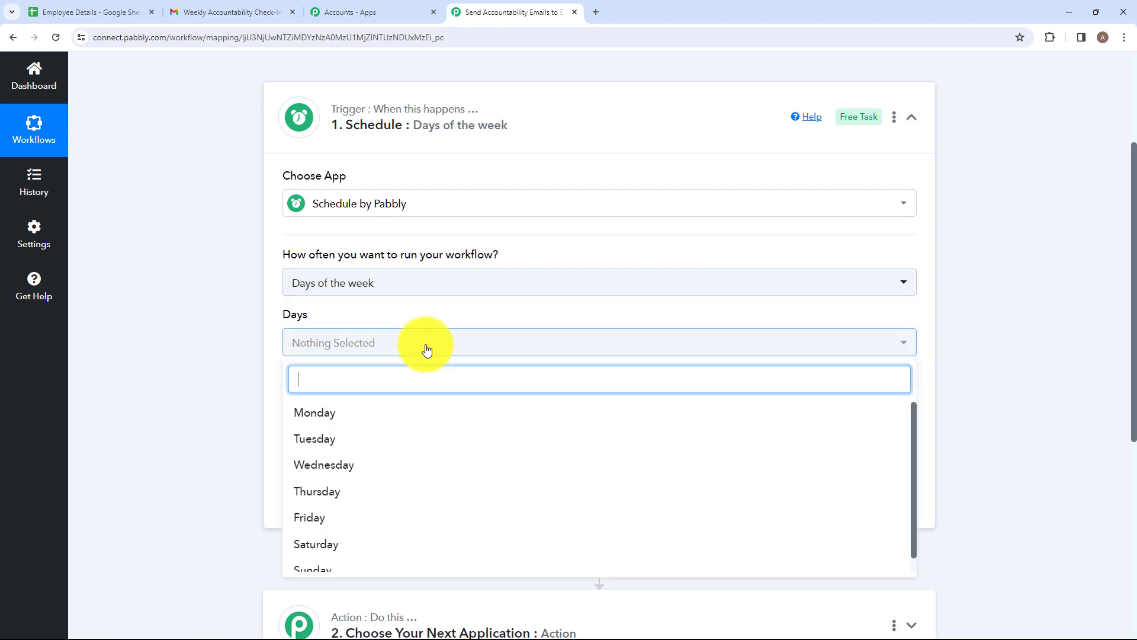
{"action": "left_click", "coordinate": [378, 415]}
{"action": "left_click", "coordinate": [212, 394]}
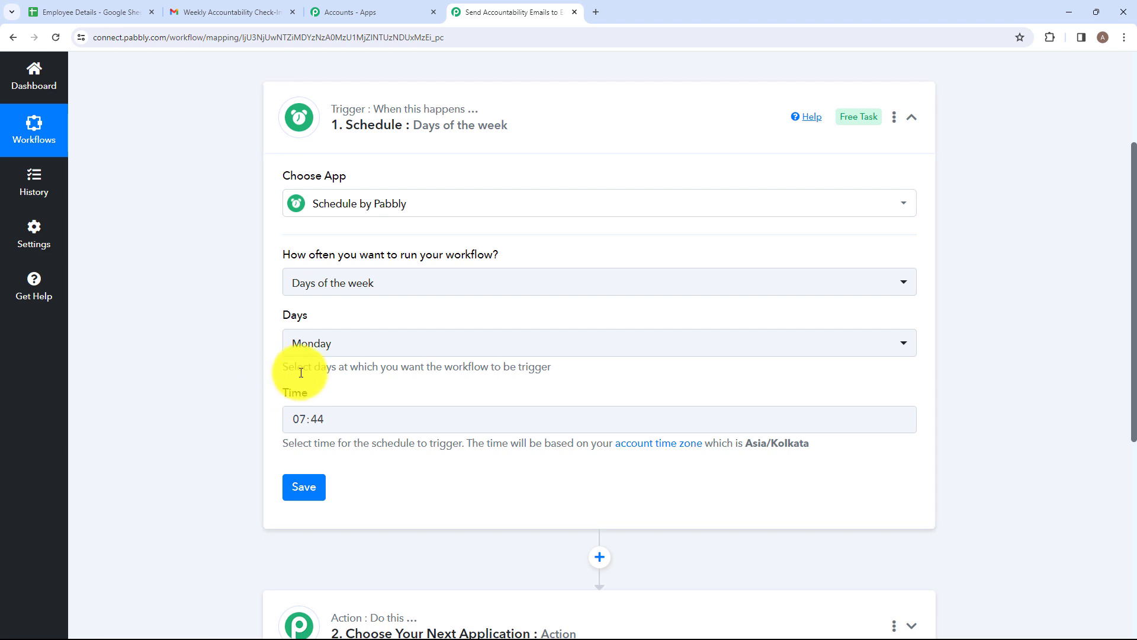
Step: Set the trigger time to 09:00 and save the schedule
{"action": "scroll", "coordinate": [351, 390], "scroll_direction": "down", "scroll_amount": 1}
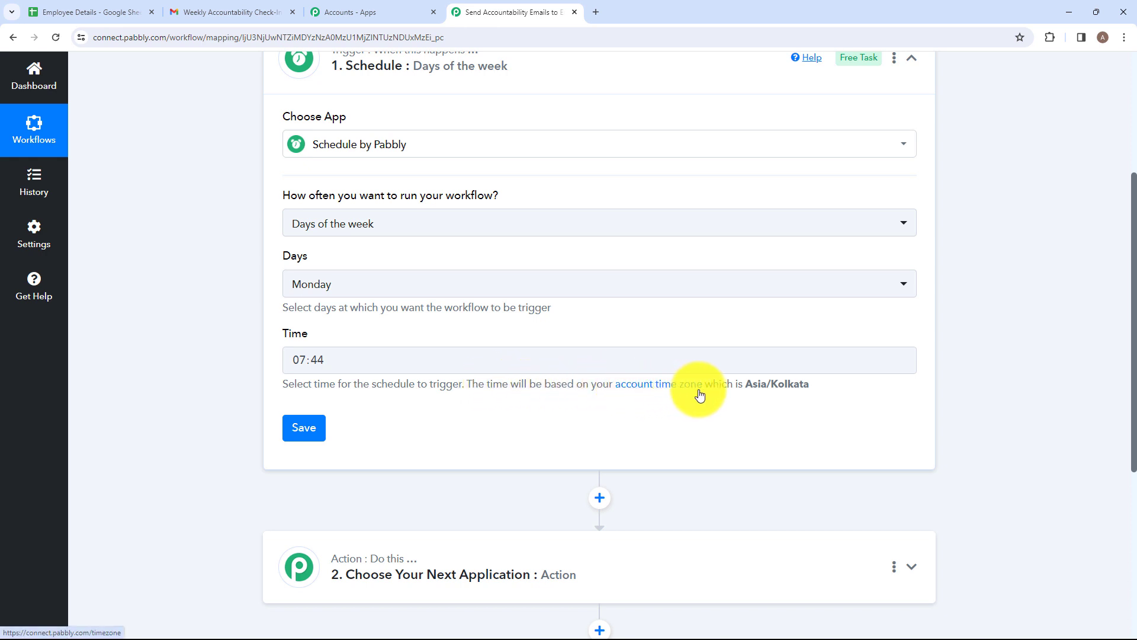
{"action": "left_click", "coordinate": [347, 360]}
{"action": "left_click", "coordinate": [305, 440]}
{"action": "left_click", "coordinate": [347, 517]}
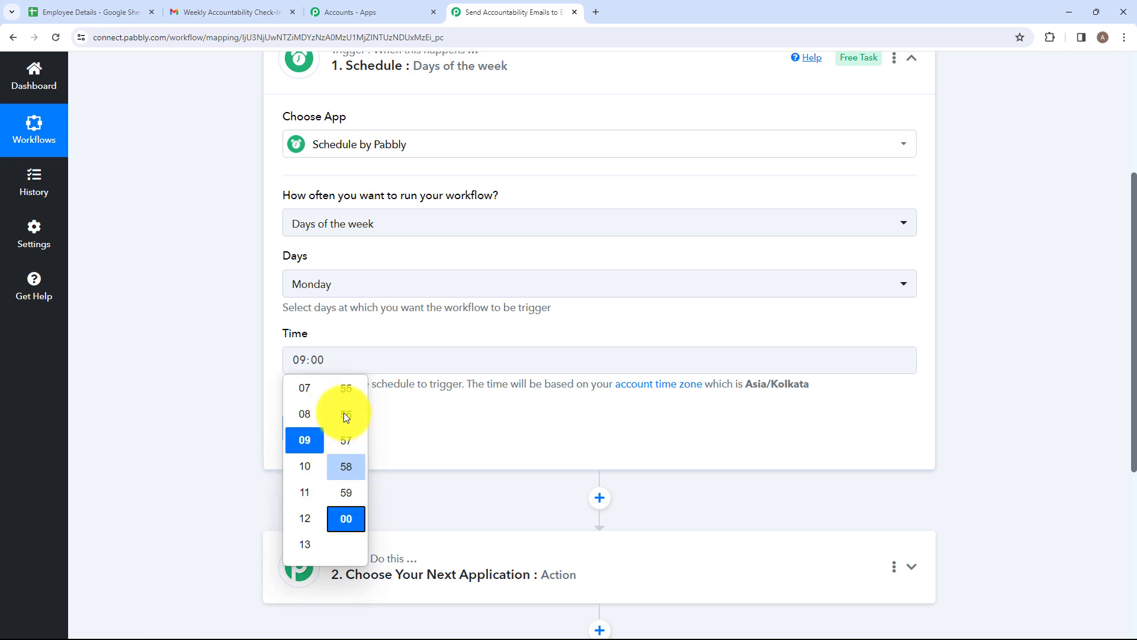
{"action": "left_click", "coordinate": [442, 420]}
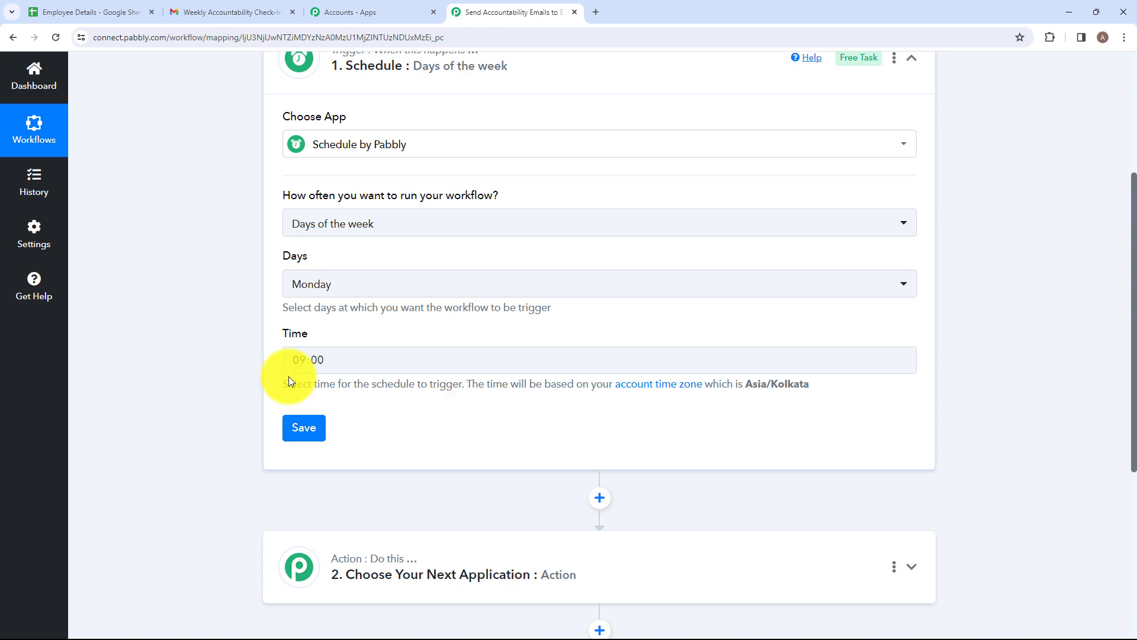
{"action": "left_click", "coordinate": [304, 428]}
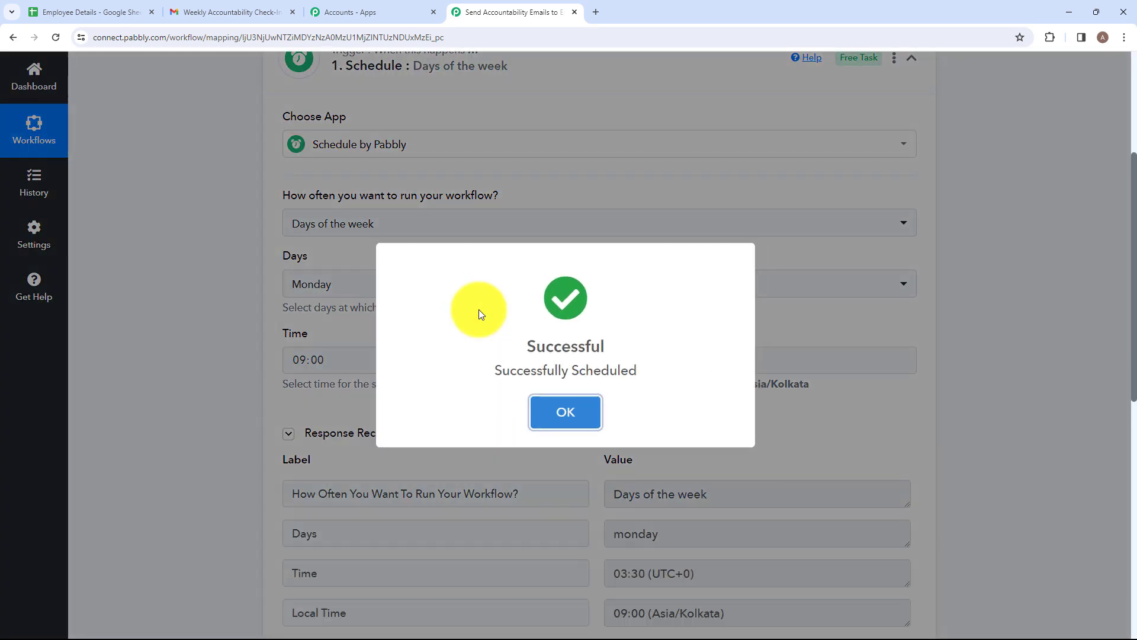
{"action": "left_click", "coordinate": [557, 411]}
{"action": "scroll", "coordinate": [557, 415], "scroll_direction": "down", "scroll_amount": 3}
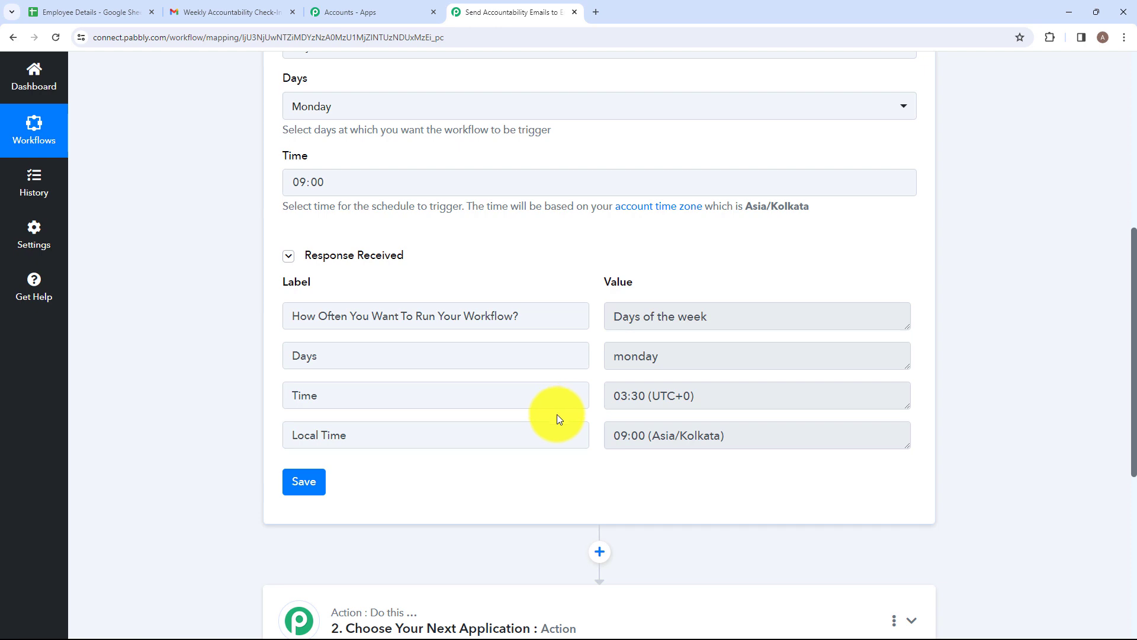
Step: Choose Google Sheets as the application for the workflow's second step
{"action": "scroll", "coordinate": [557, 414], "scroll_direction": "down", "scroll_amount": 3}
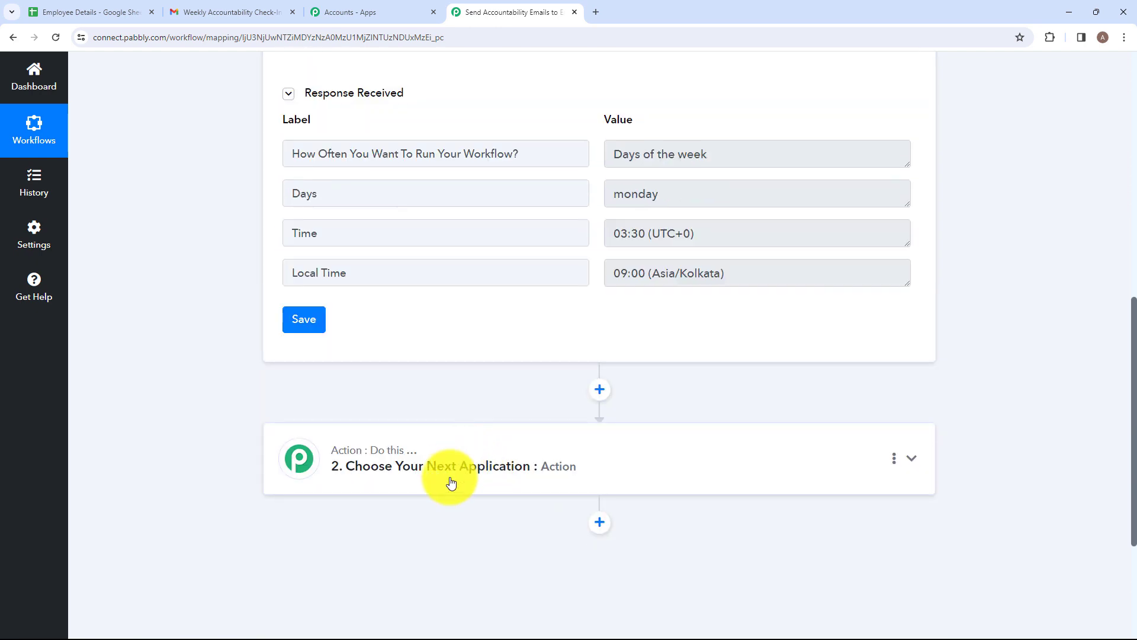
{"action": "left_click", "coordinate": [451, 482]}
{"action": "scroll", "coordinate": [363, 353], "scroll_direction": "up", "scroll_amount": 4}
{"action": "left_click", "coordinate": [356, 315]}
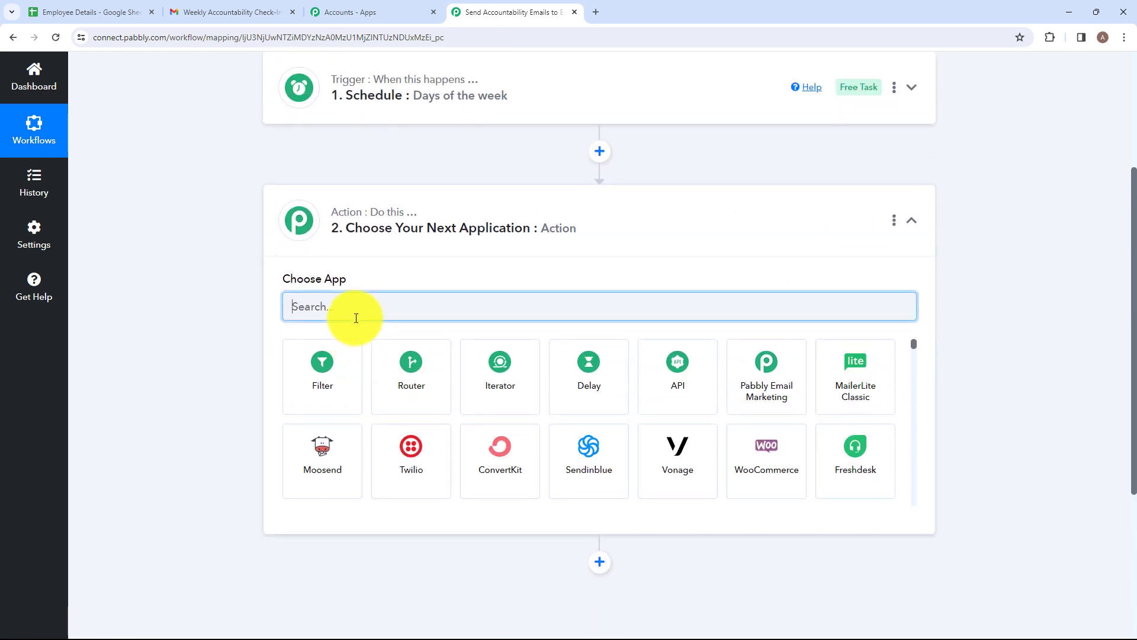
{"action": "type", "text": "Goo"}
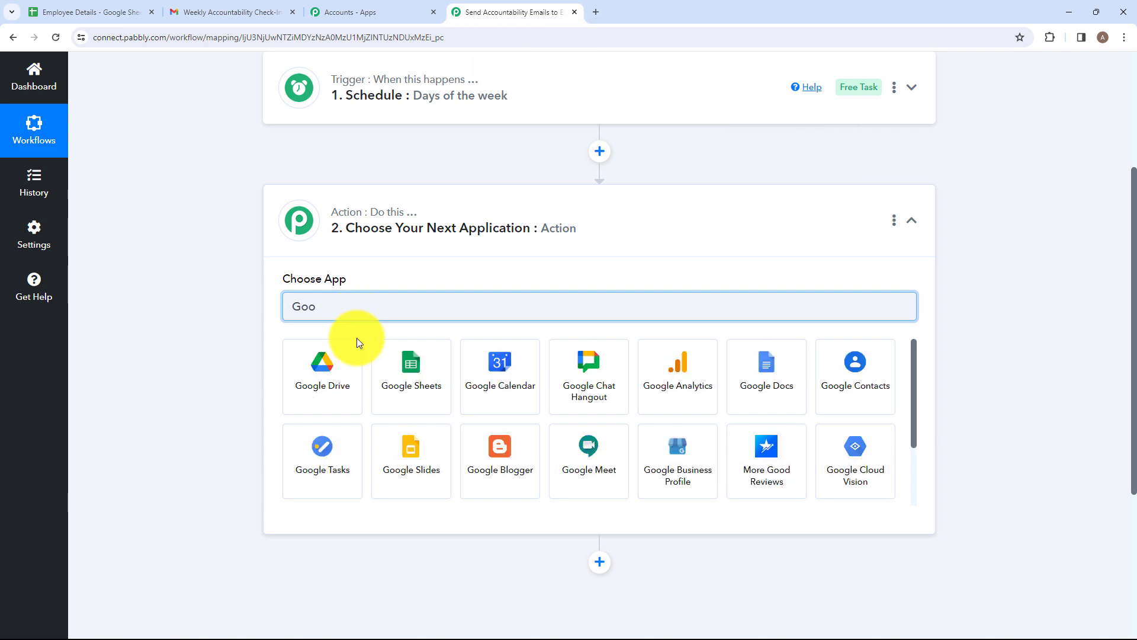
{"action": "left_click", "coordinate": [398, 363]}
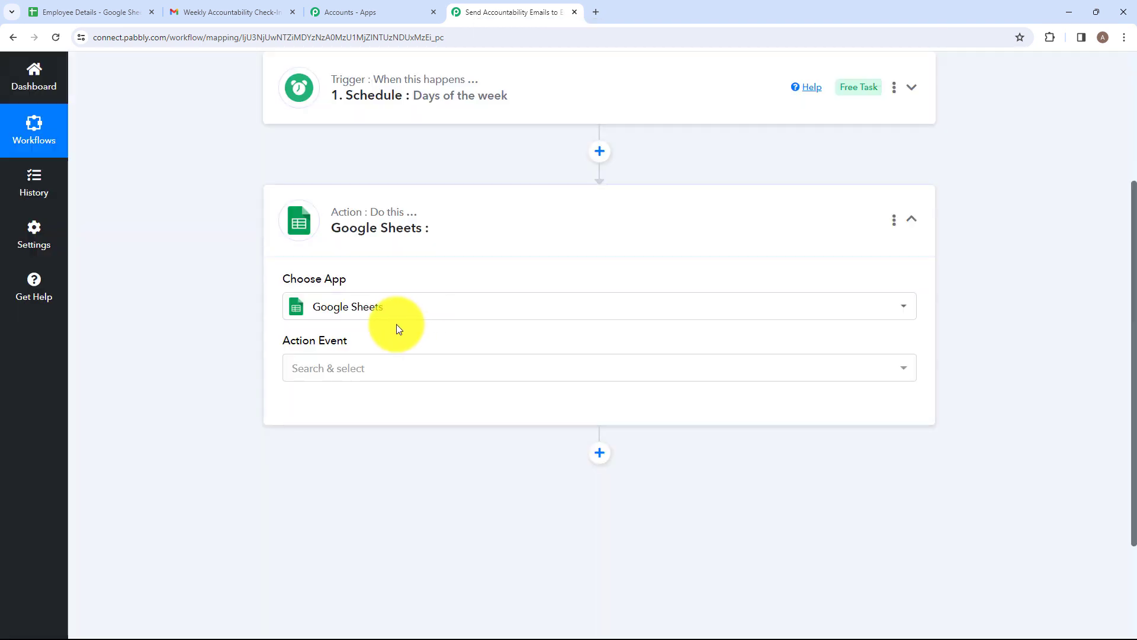
Step: Set the Google Sheets action event to Get Row(s)
{"action": "left_click", "coordinate": [386, 369]}
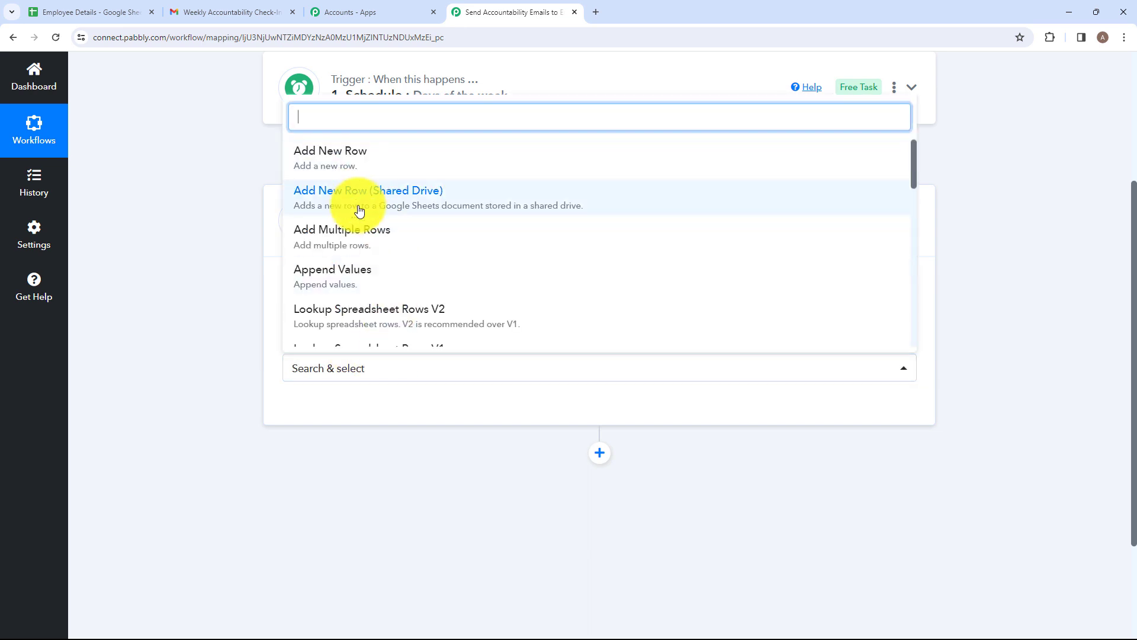
{"action": "scroll", "coordinate": [358, 249], "scroll_direction": "down", "scroll_amount": 6}
{"action": "scroll", "coordinate": [360, 284], "scroll_direction": "up", "scroll_amount": 5}
{"action": "scroll", "coordinate": [361, 249], "scroll_direction": "down", "scroll_amount": 3}
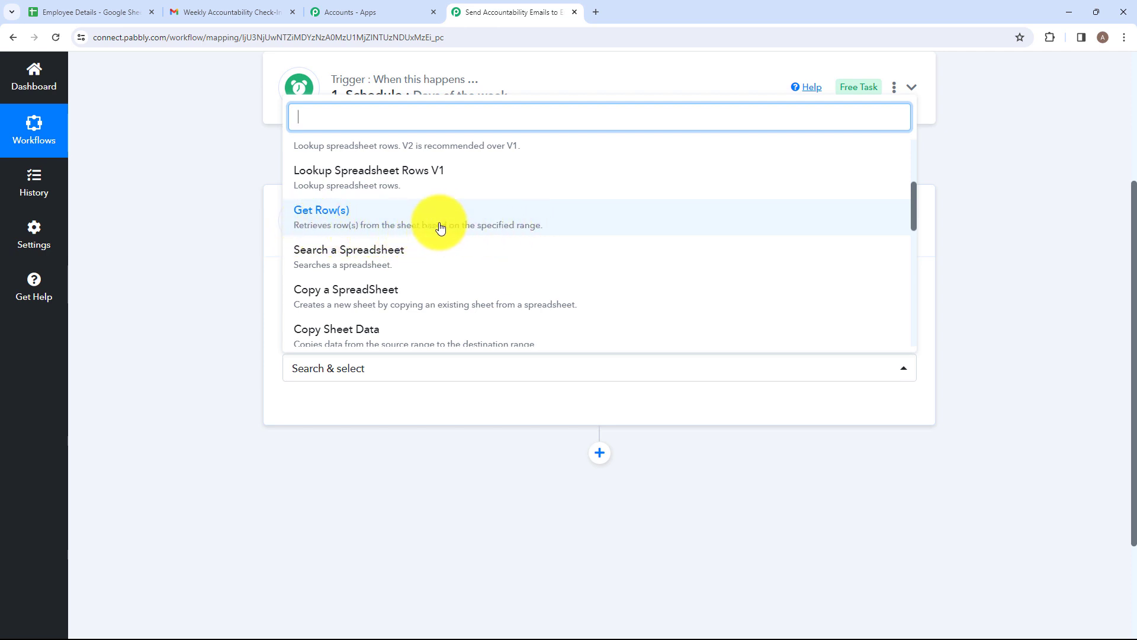
{"action": "left_click", "coordinate": [349, 227]}
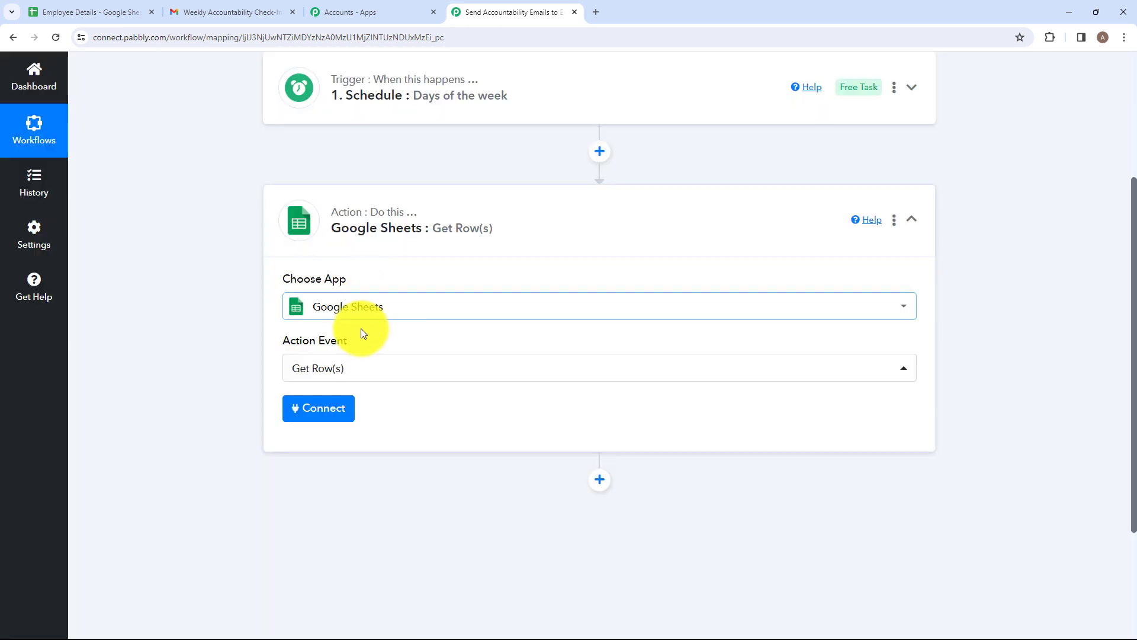
Step: Connect Google Sheets through a new connection, signing in with the Google account and granting Pabbly Connect Sheets access
{"action": "scroll", "coordinate": [363, 330], "scroll_direction": "down", "scroll_amount": 1}
{"action": "left_click", "coordinate": [318, 353]}
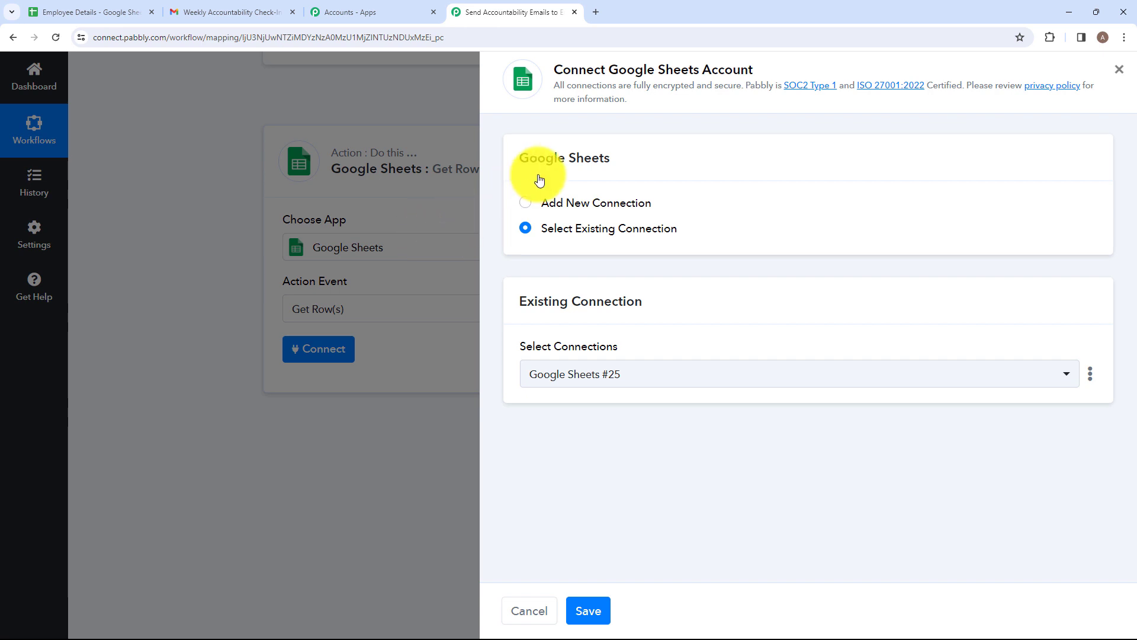
{"action": "left_click", "coordinate": [527, 204]}
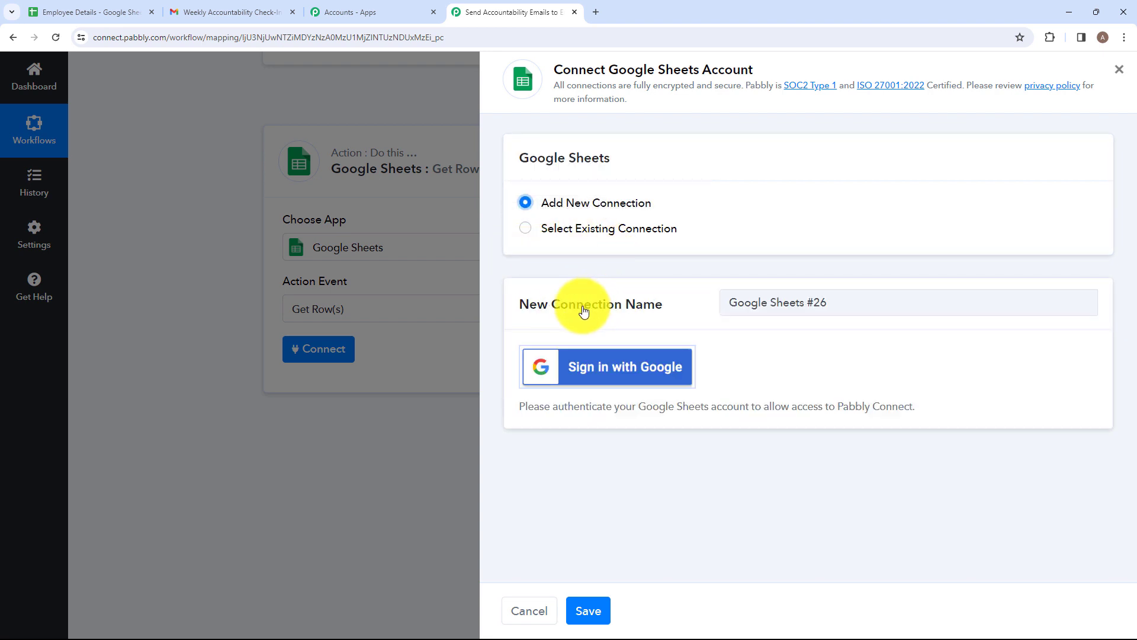
{"action": "left_click", "coordinate": [582, 374]}
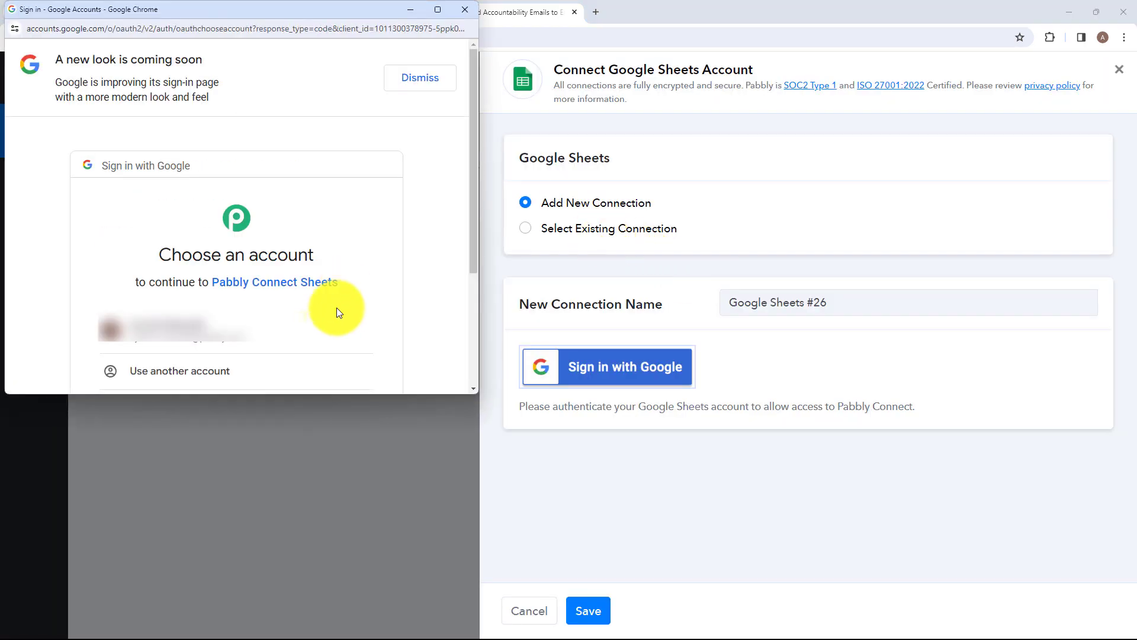
{"action": "left_click", "coordinate": [324, 328]}
{"action": "scroll", "coordinate": [324, 329], "scroll_direction": "down", "scroll_amount": 2}
{"action": "scroll", "coordinate": [348, 303], "scroll_direction": "down", "scroll_amount": 1}
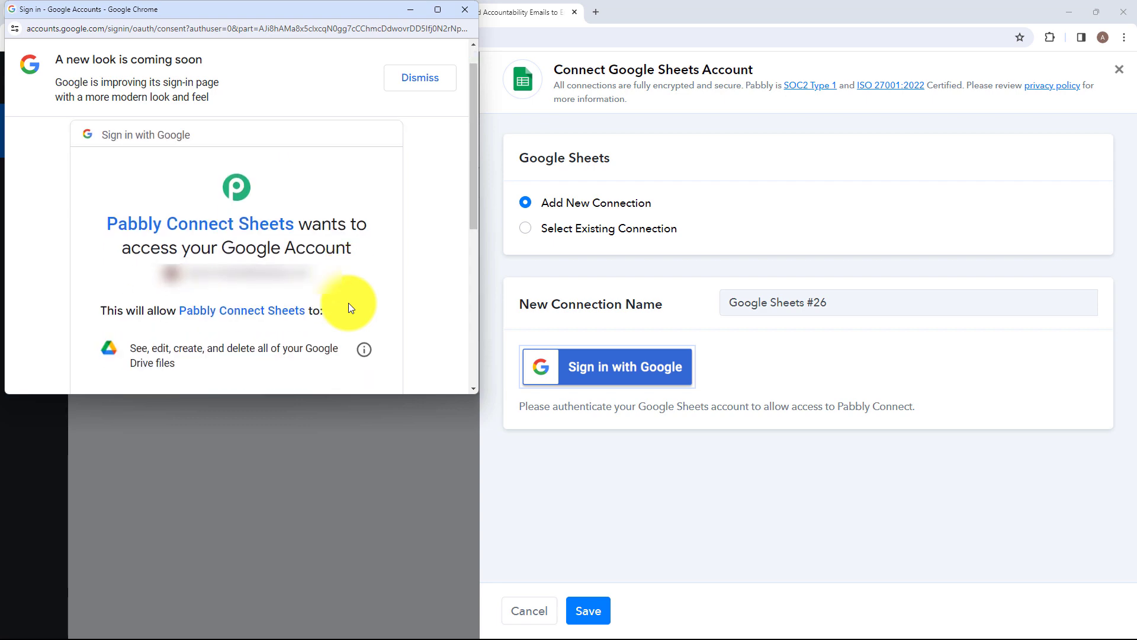
{"action": "scroll", "coordinate": [348, 304], "scroll_direction": "down", "scroll_amount": 5}
{"action": "left_click", "coordinate": [308, 285]}
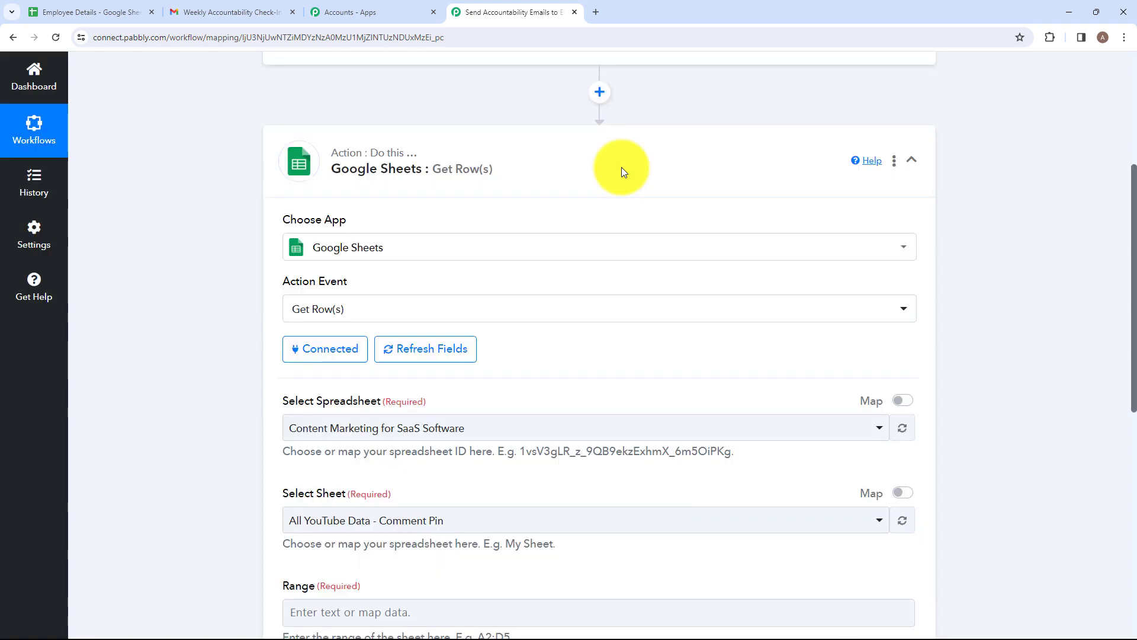
Step: Select the Employee Details spreadsheet, with Sheet1, as the source of the rows, checking it against the open sheet
{"action": "scroll", "coordinate": [530, 214], "scroll_direction": "down", "scroll_amount": 3}
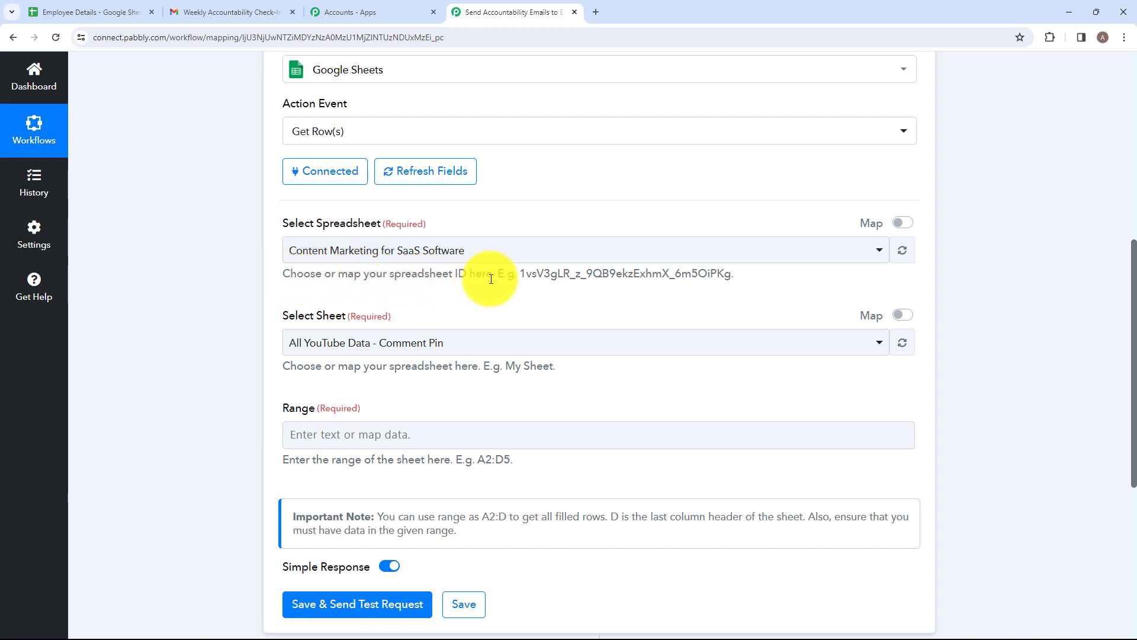
{"action": "left_click", "coordinate": [500, 251]}
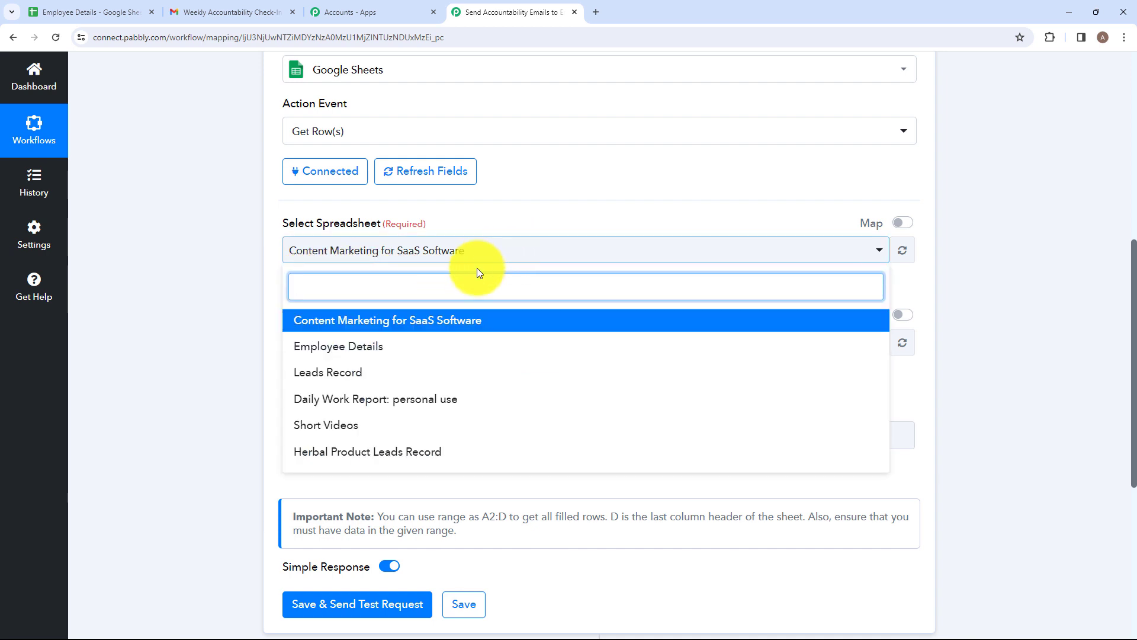
{"action": "left_click", "coordinate": [353, 346]}
{"action": "mouse_move", "coordinate": [58, 22]}
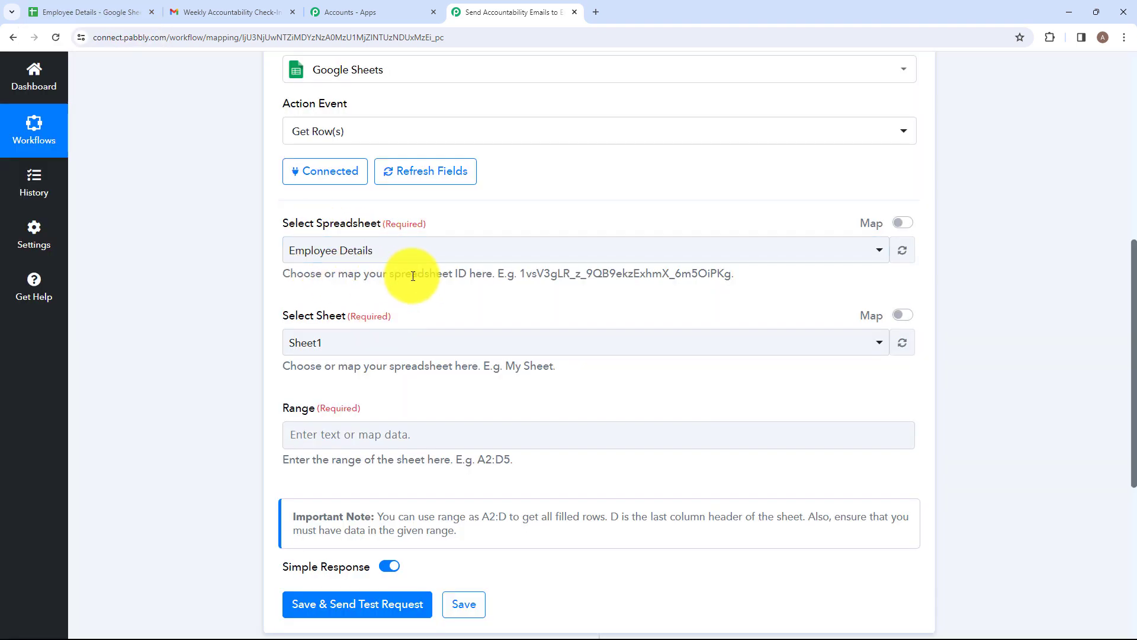
{"action": "left_click", "coordinate": [65, 12]}
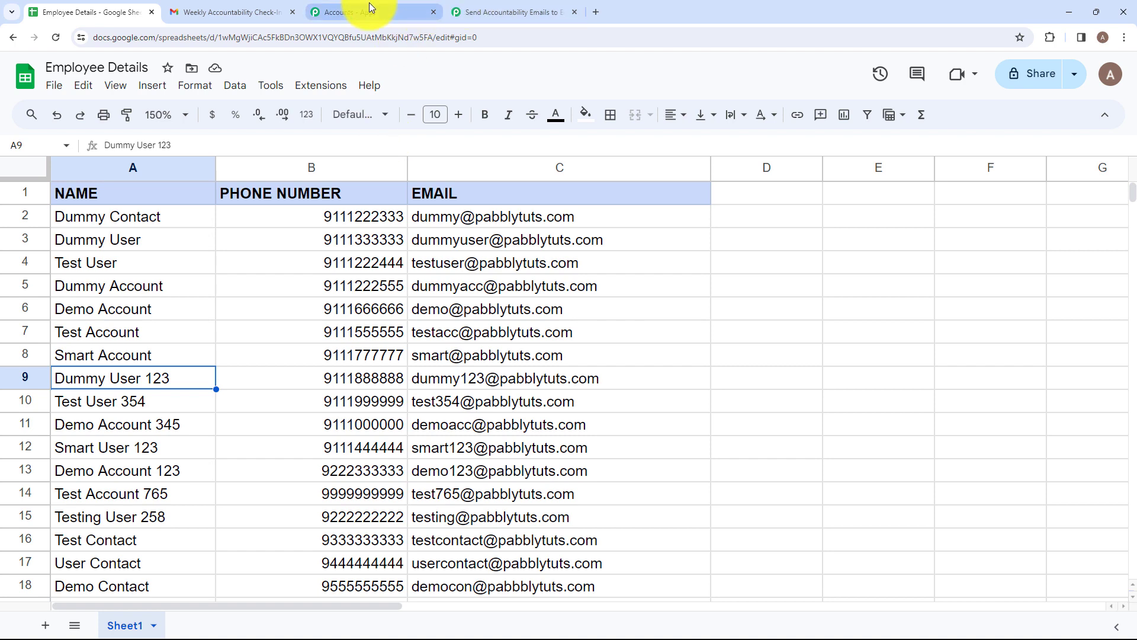
{"action": "left_click", "coordinate": [504, 8]}
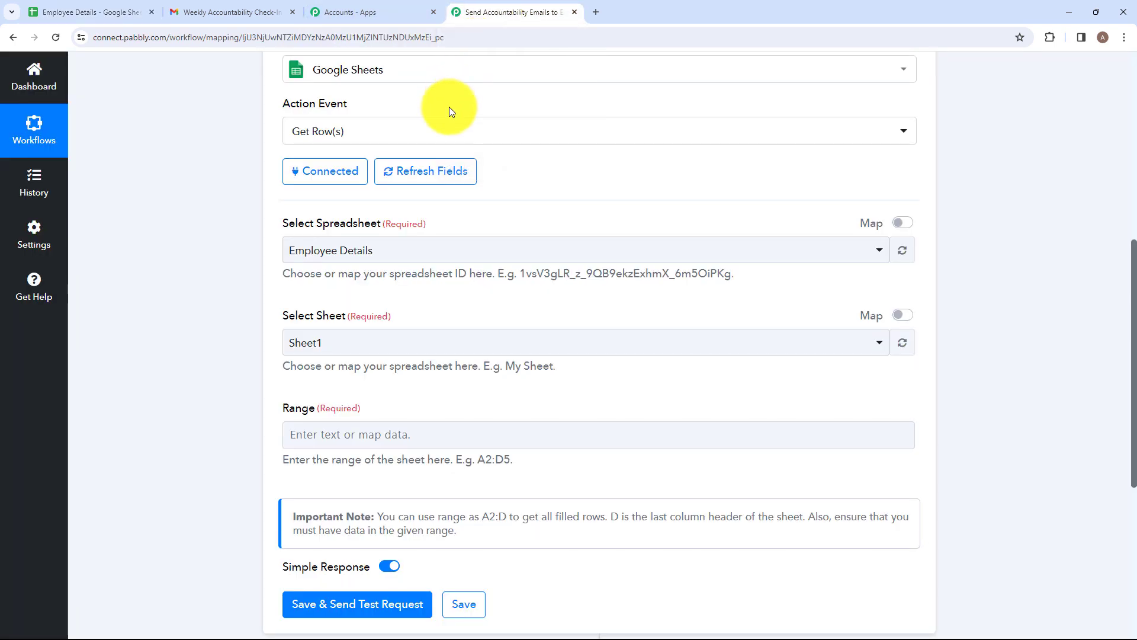
Step: Examine the Employee Details sheet from cell A2 downward to determine the range covering all employee rows
{"action": "left_click", "coordinate": [307, 441]}
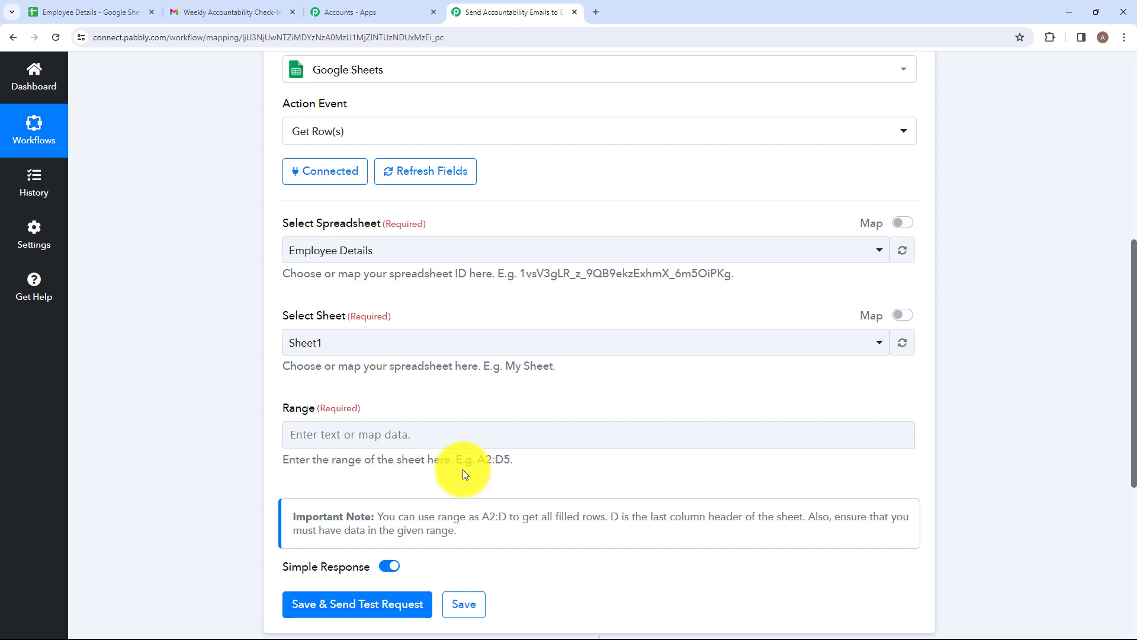
{"action": "left_click_drag", "start_coordinate": [457, 458], "coordinate": [514, 457]}
{"action": "left_click", "coordinate": [527, 460]}
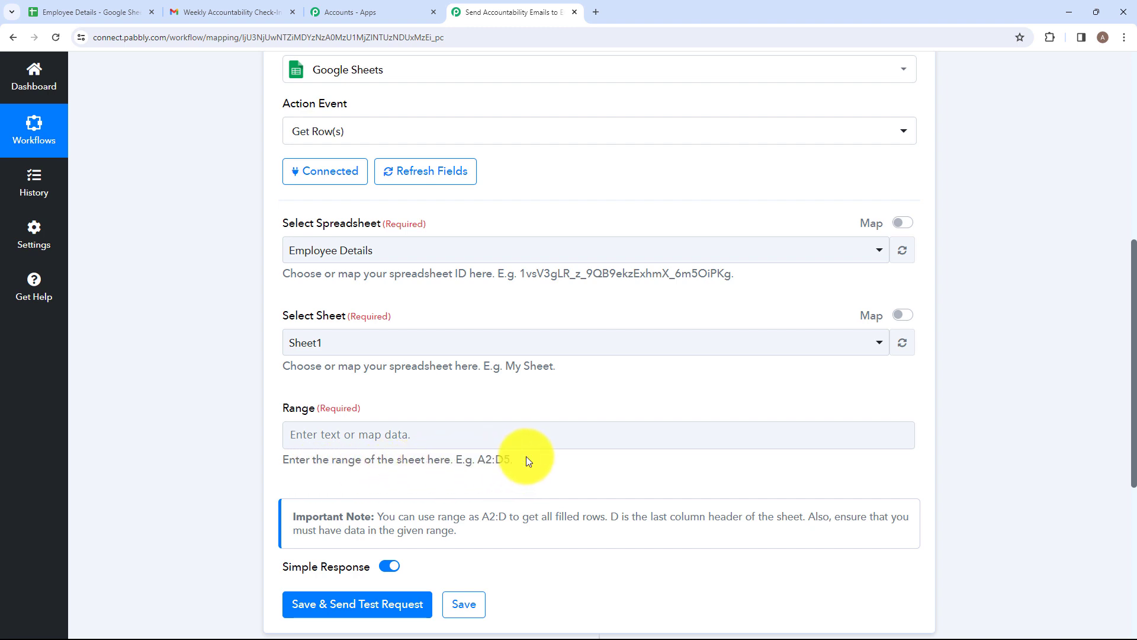
{"action": "left_click", "coordinate": [92, 11]}
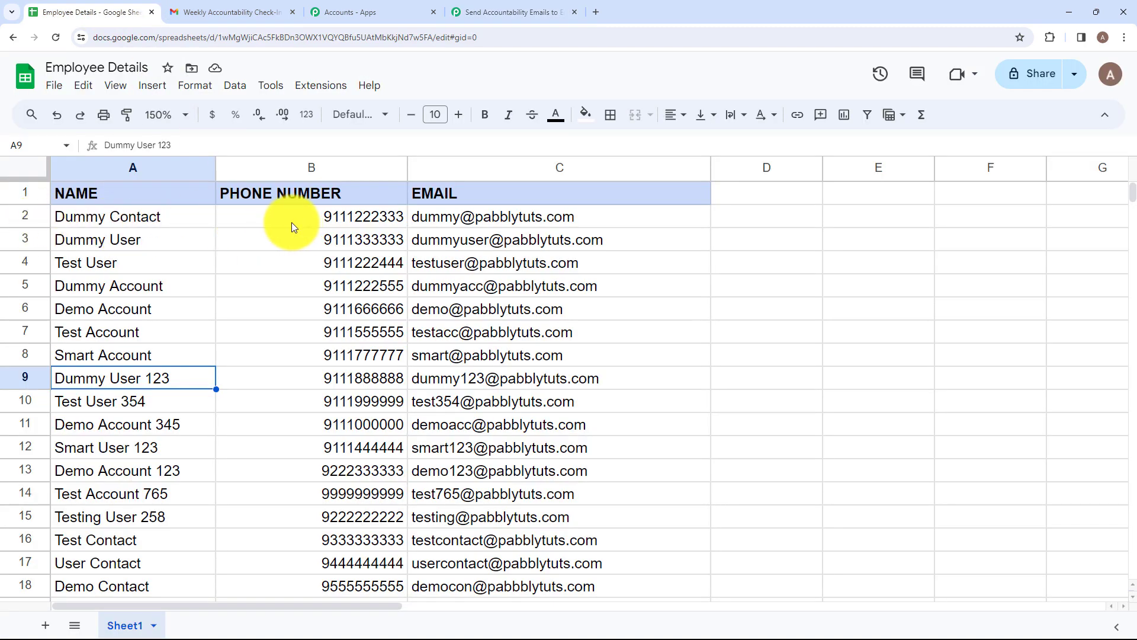
{"action": "left_click", "coordinate": [62, 224]}
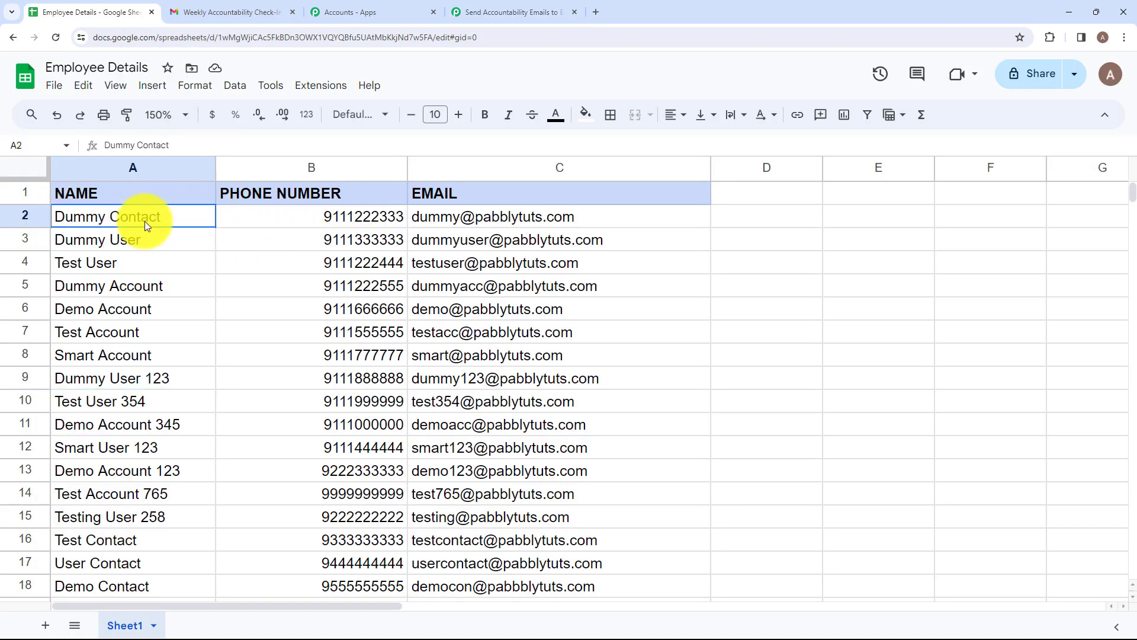
{"action": "scroll", "coordinate": [534, 220], "scroll_direction": "down", "scroll_amount": 5}
{"action": "scroll", "coordinate": [532, 243], "scroll_direction": "down", "scroll_amount": 3}
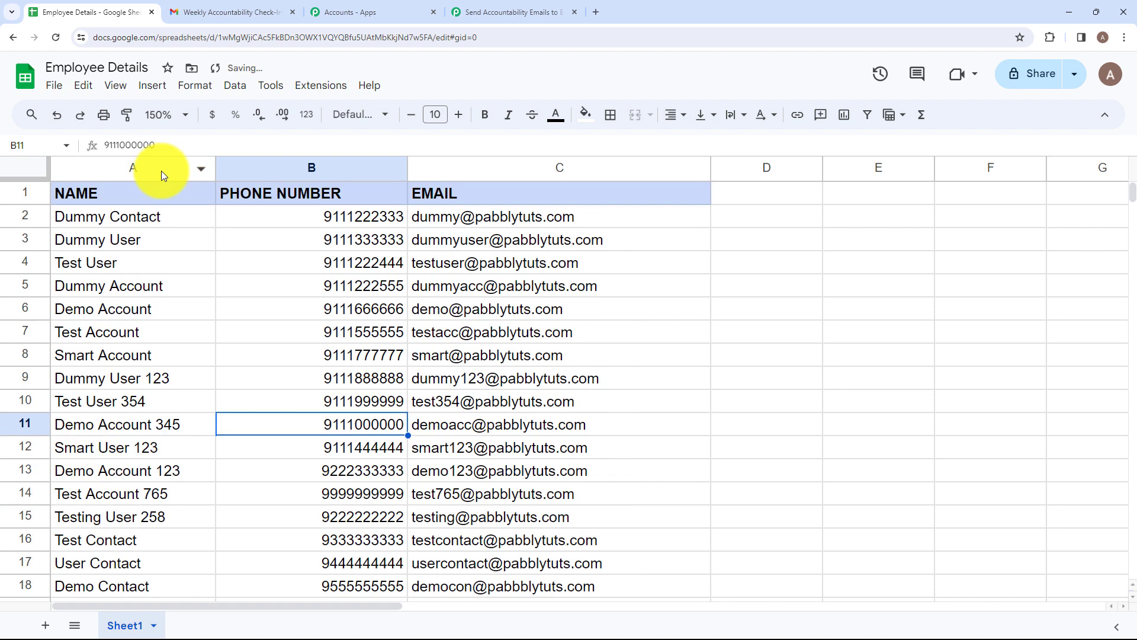
{"action": "left_click", "coordinate": [139, 217]}
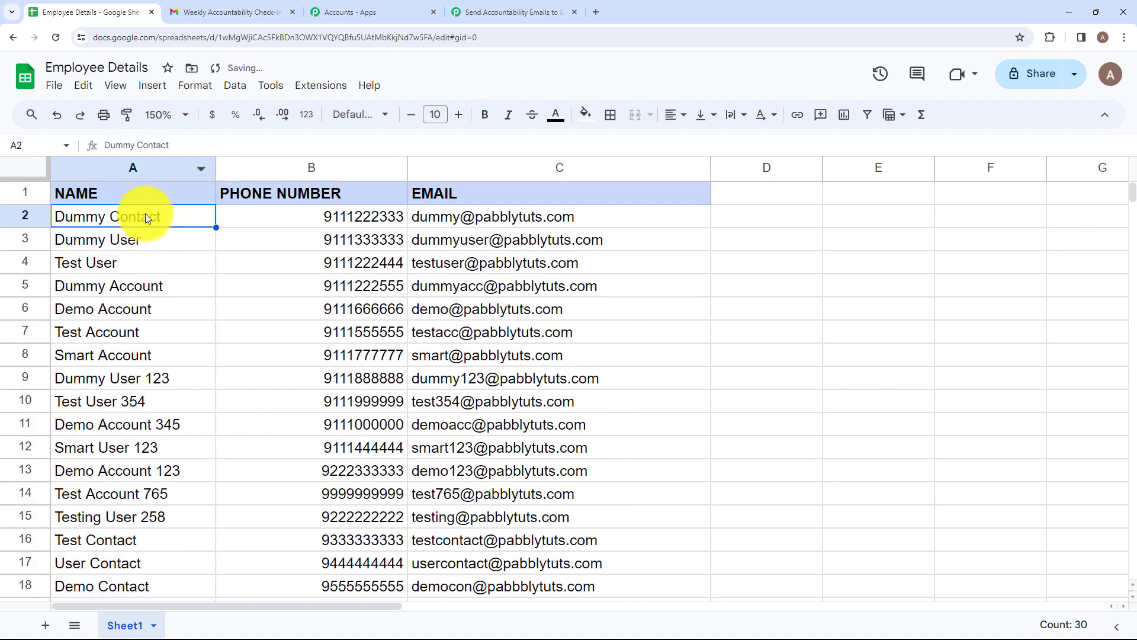
{"action": "left_click_drag", "start_coordinate": [136, 219], "coordinate": [522, 620]}
Step: Set the Get Row(s) range to A2:C30 in the workflow
{"action": "left_click", "coordinate": [492, 12]}
{"action": "left_click", "coordinate": [389, 432]}
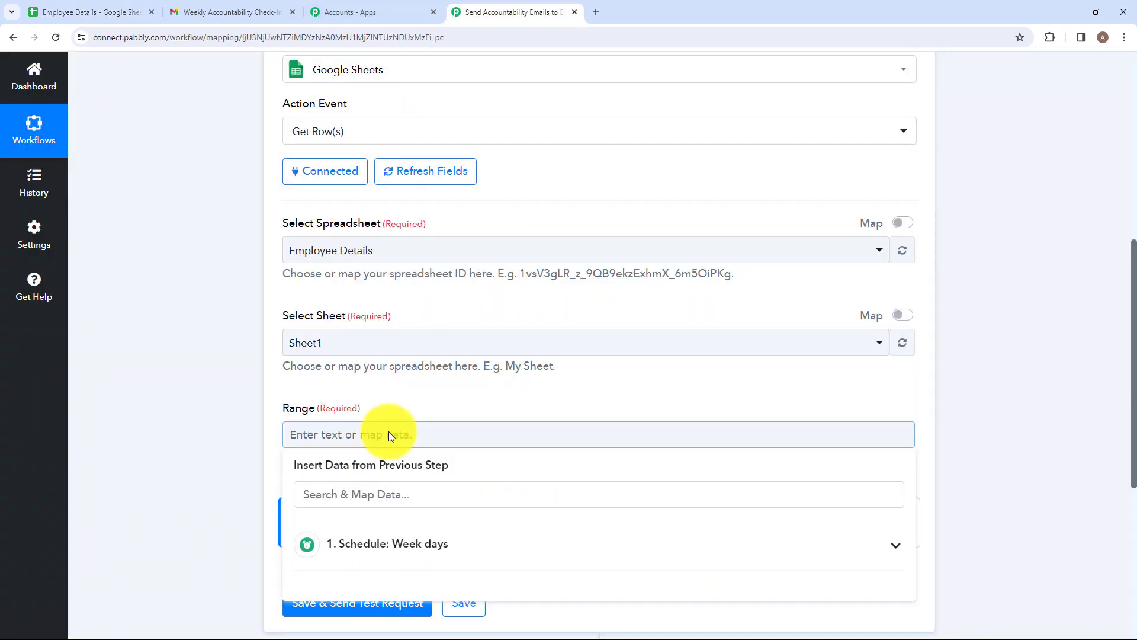
{"action": "key", "text": "Caps_Lock"}
{"action": "type", "text": "A2"}
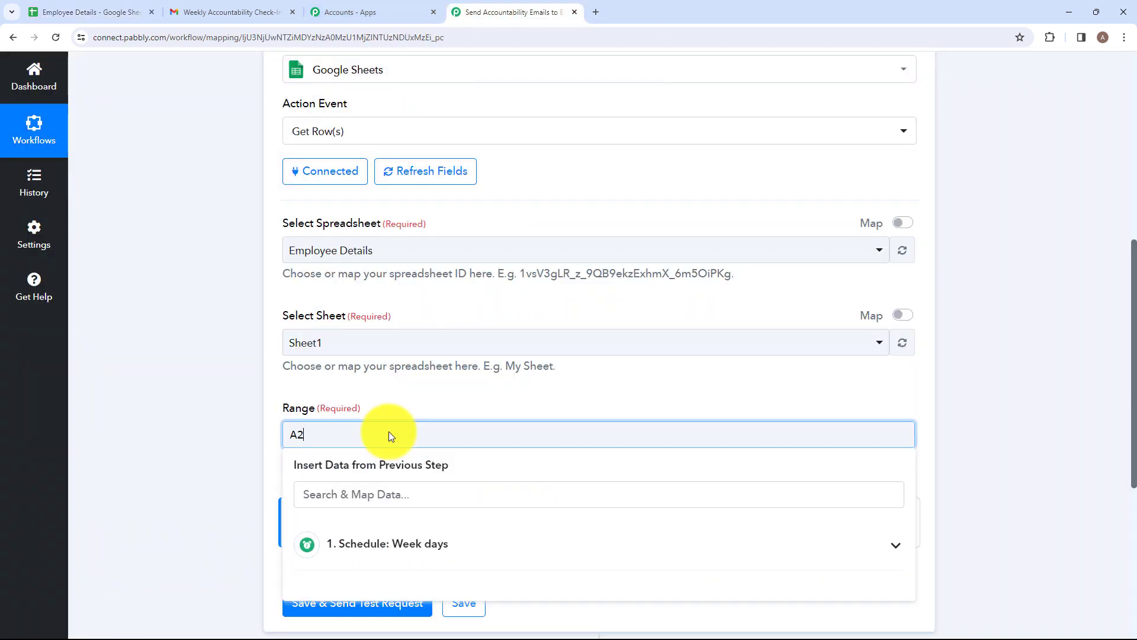
{"action": "type", "text": ":C30"}
{"action": "left_click", "coordinate": [261, 386]}
Step: Turn off Simple Response, then save and send the Get Row(s) test request and review its Response Result
{"action": "scroll", "coordinate": [261, 385], "scroll_direction": "down", "scroll_amount": 2}
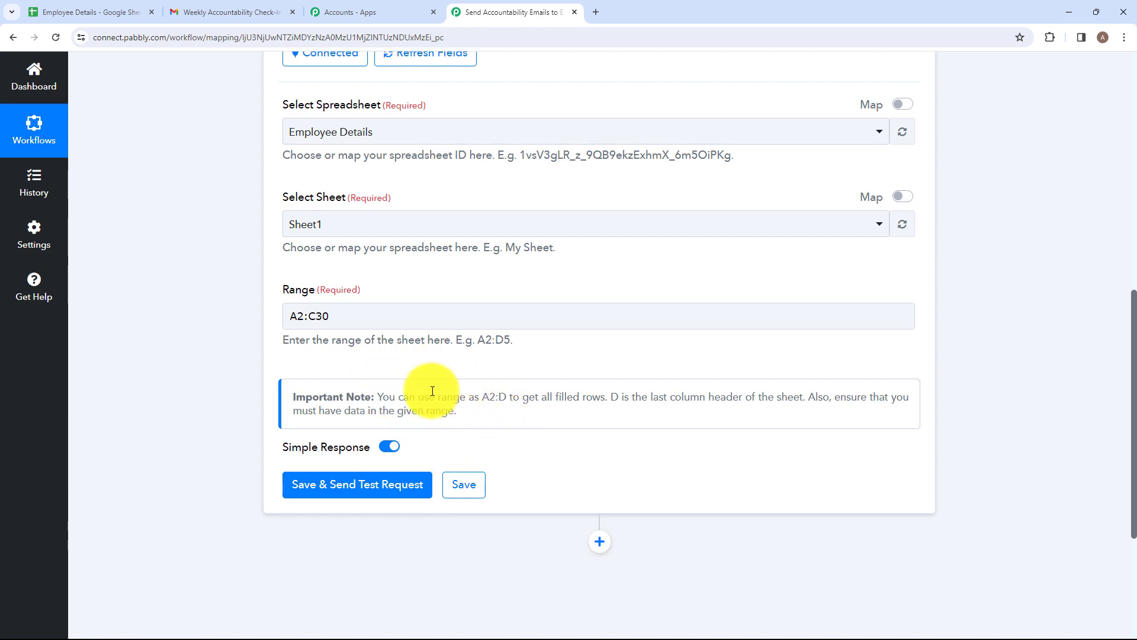
{"action": "left_click", "coordinate": [384, 448]}
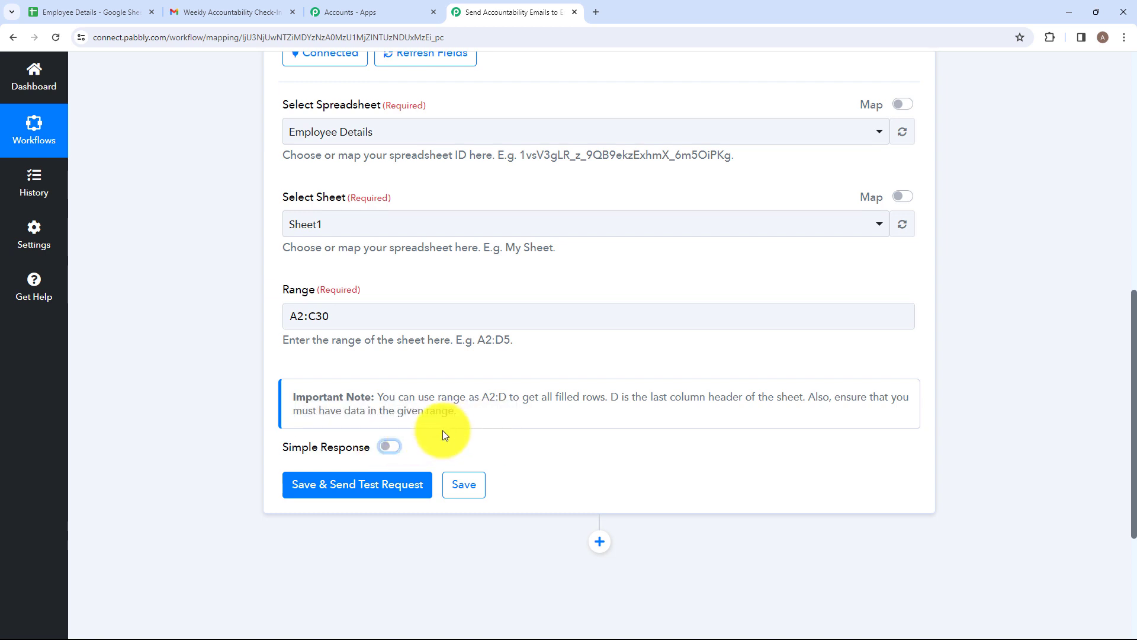
{"action": "left_click", "coordinate": [367, 495]}
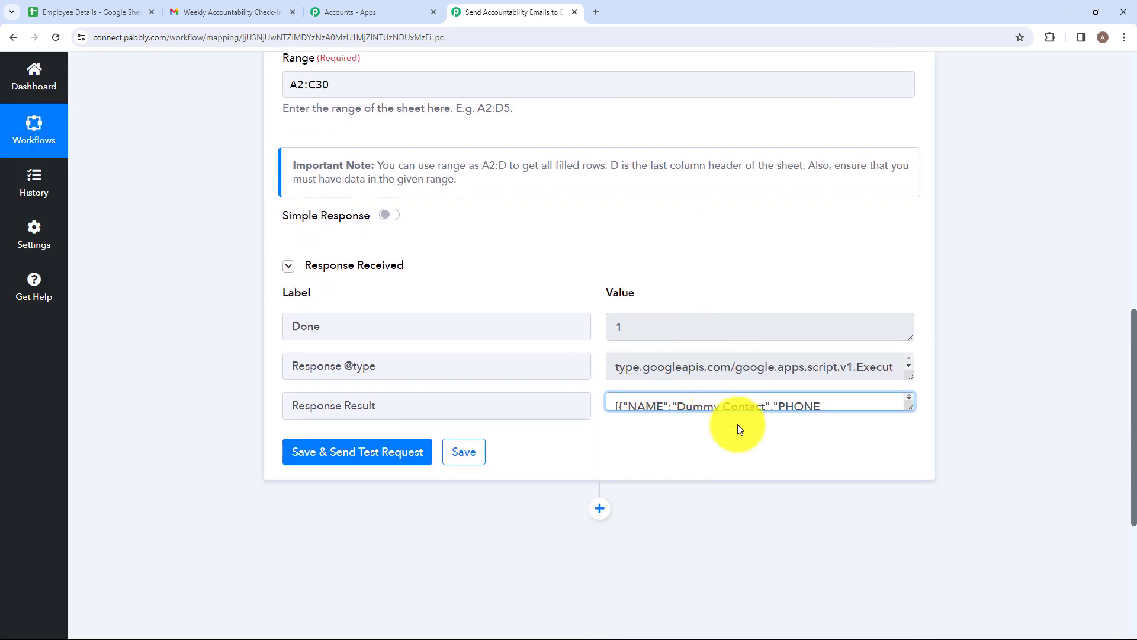
{"action": "left_click_drag", "start_coordinate": [910, 403], "coordinate": [901, 620]}
{"action": "scroll", "coordinate": [825, 465], "scroll_direction": "down", "scroll_amount": 1}
{"action": "scroll", "coordinate": [740, 462], "scroll_direction": "down", "scroll_amount": 2}
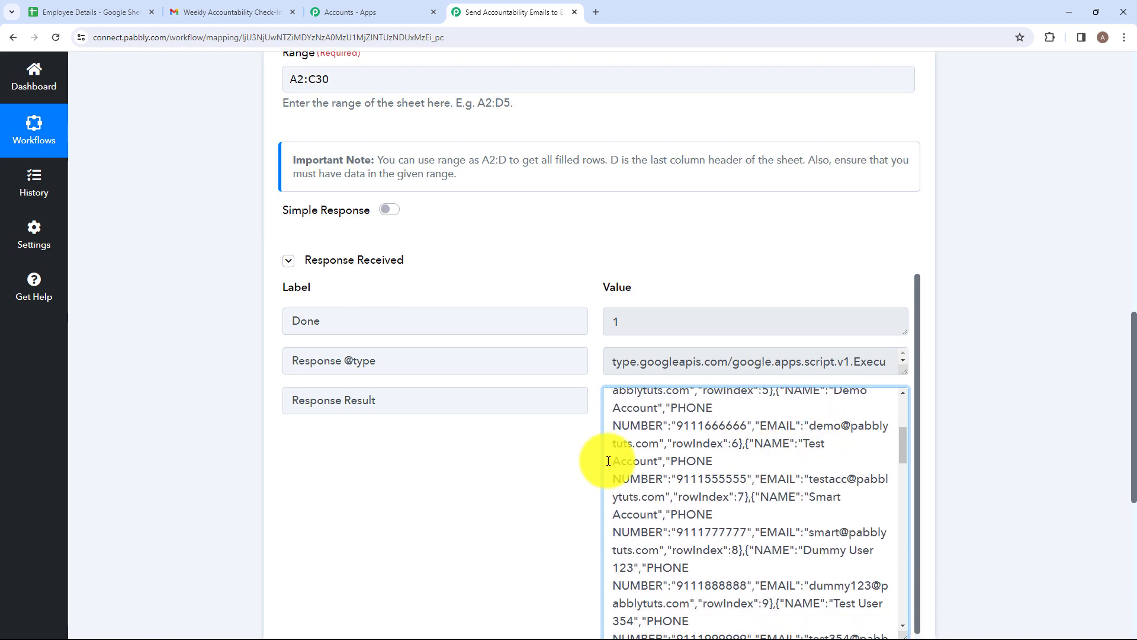
{"action": "scroll", "coordinate": [452, 462], "scroll_direction": "down", "scroll_amount": 4}
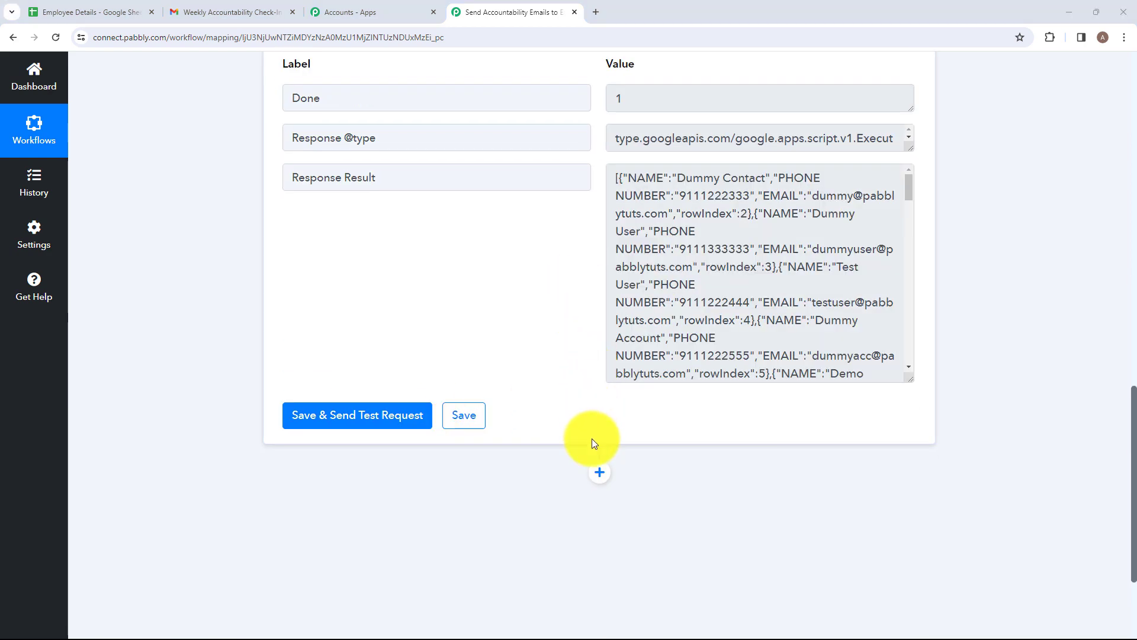
Step: Add a further action step after Google Sheets and choose Iterator as its application
{"action": "left_click", "coordinate": [599, 473]}
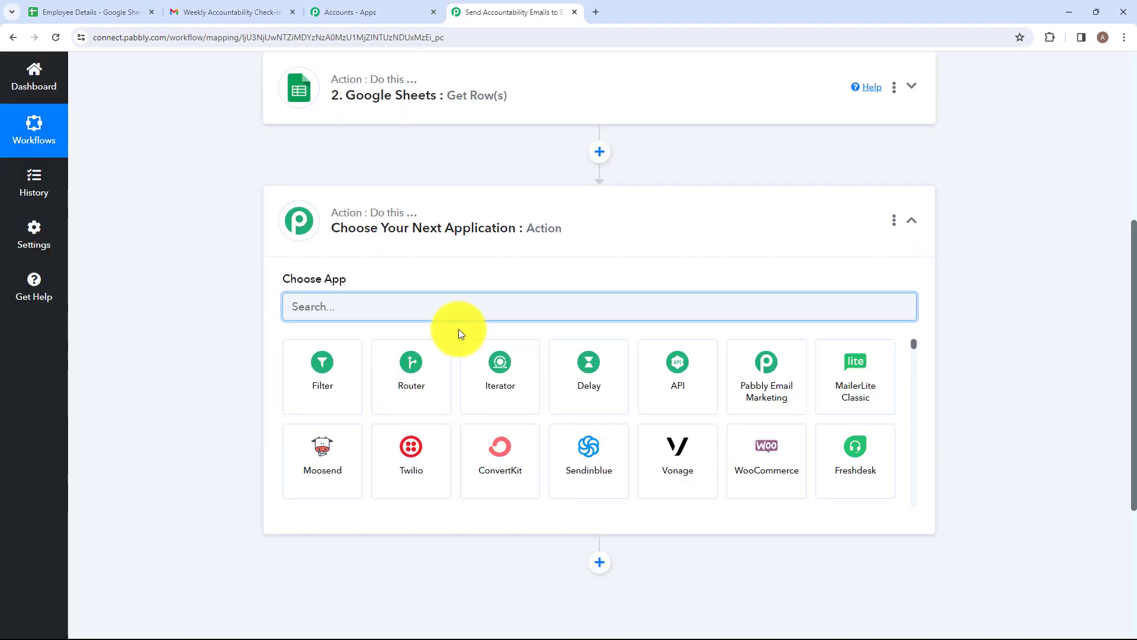
{"action": "type", "text": "I"}
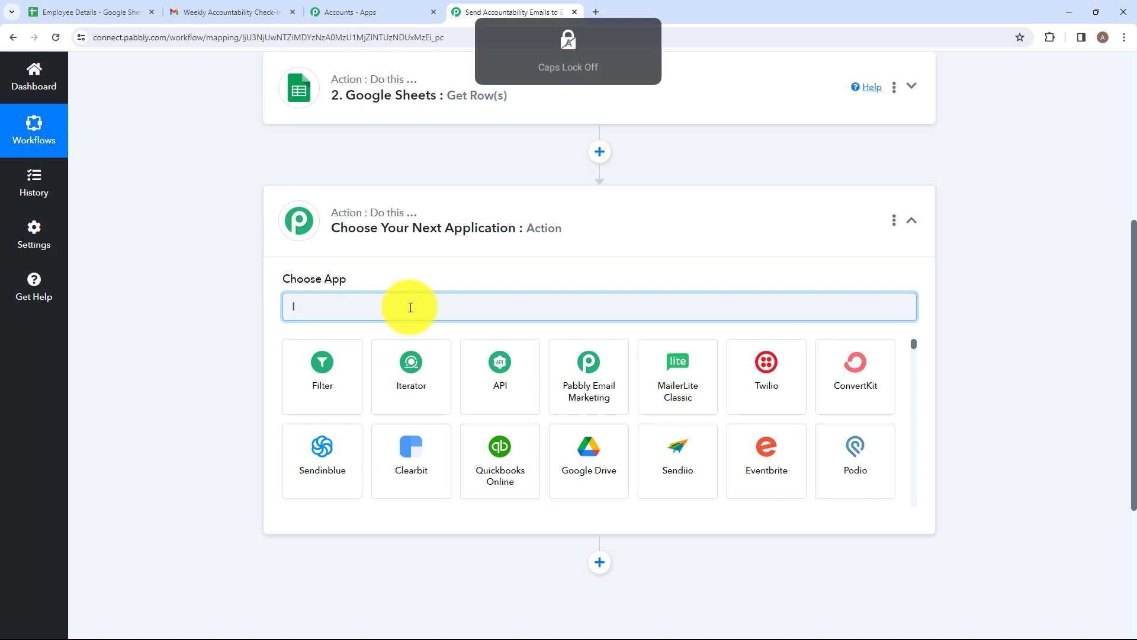
{"action": "type", "text": "ter"}
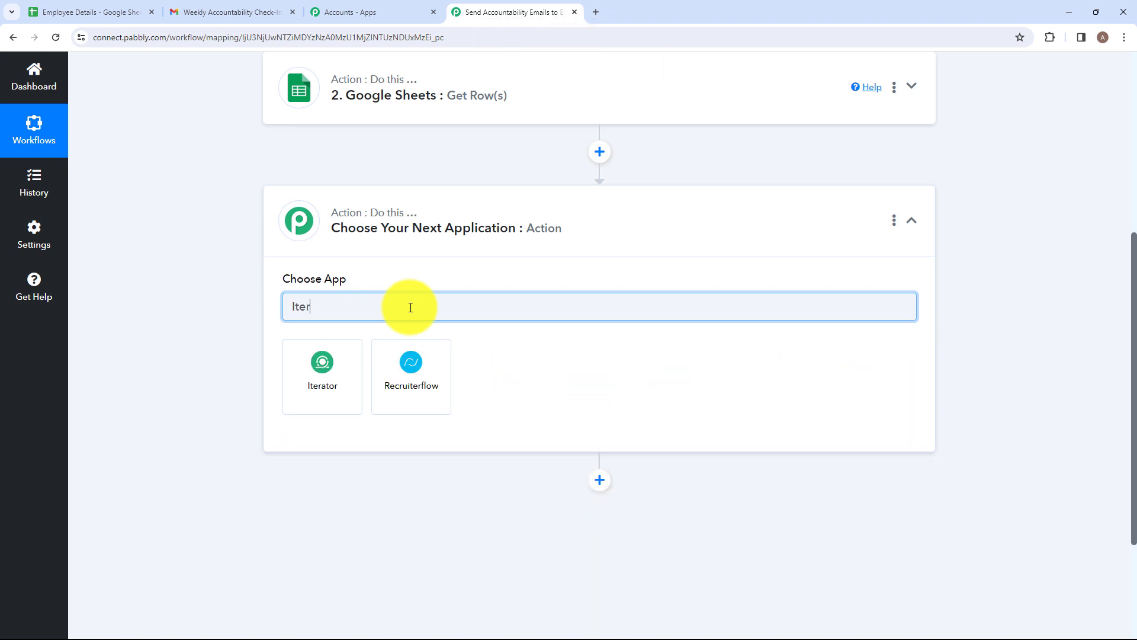
{"action": "left_click", "coordinate": [317, 388]}
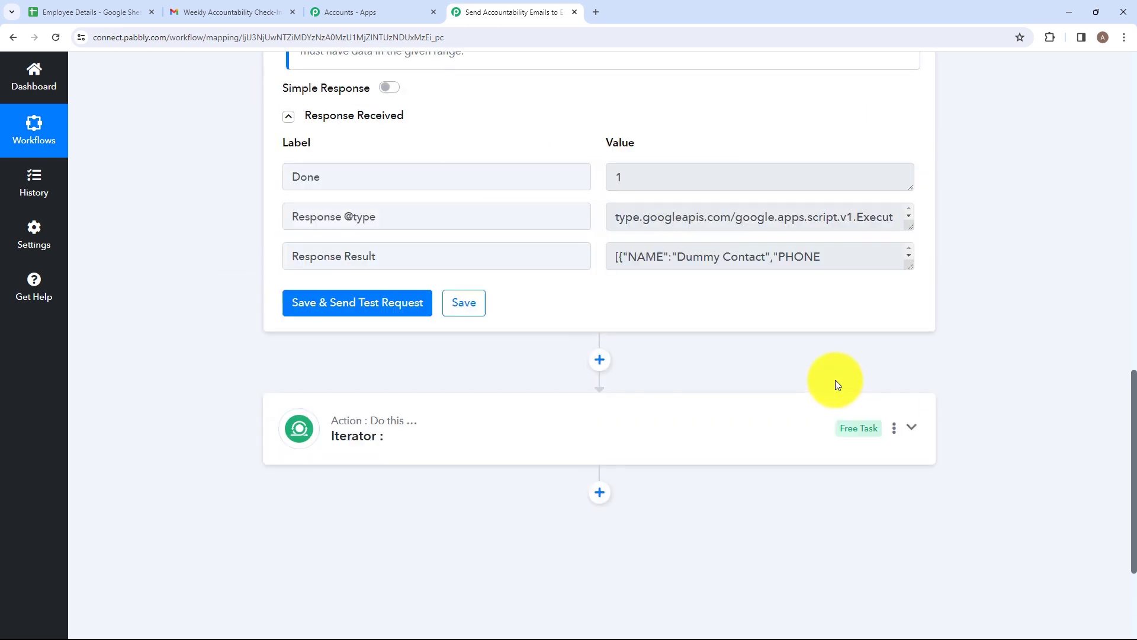
Step: Enlarge the Response Result value of the Google Sheets step to examine the retrieved employee rows
{"action": "scroll", "coordinate": [835, 380], "scroll_direction": "down", "scroll_amount": 1}
{"action": "left_click_drag", "start_coordinate": [909, 209], "coordinate": [873, 412]}
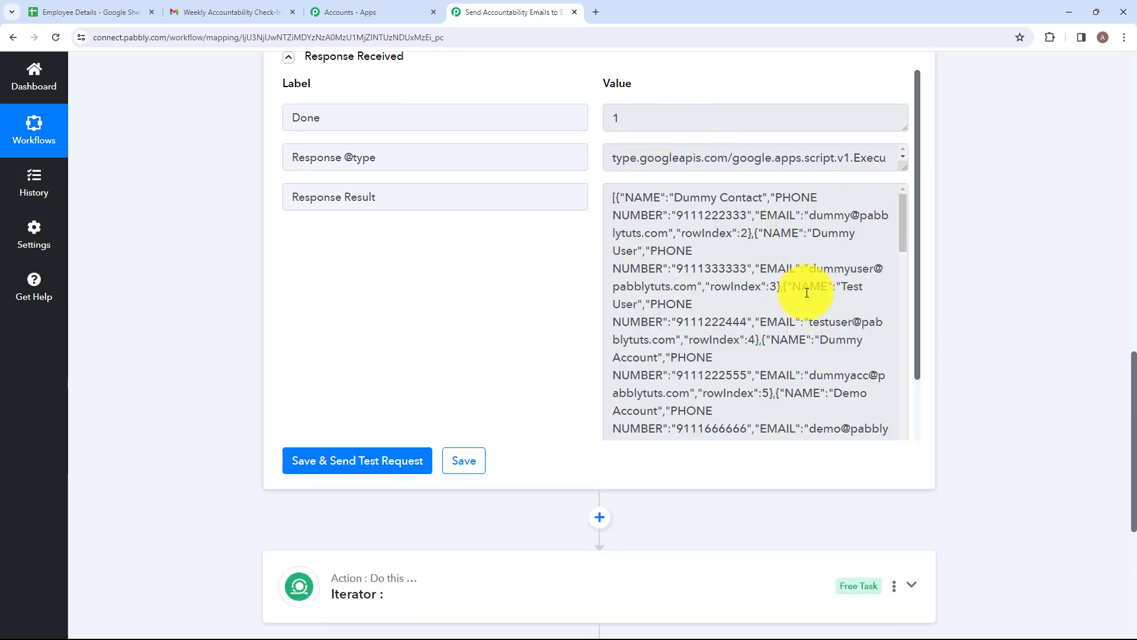
Step: Set the Iterator step's action event to Process Arrays and connect it
{"action": "left_click", "coordinate": [646, 586]}
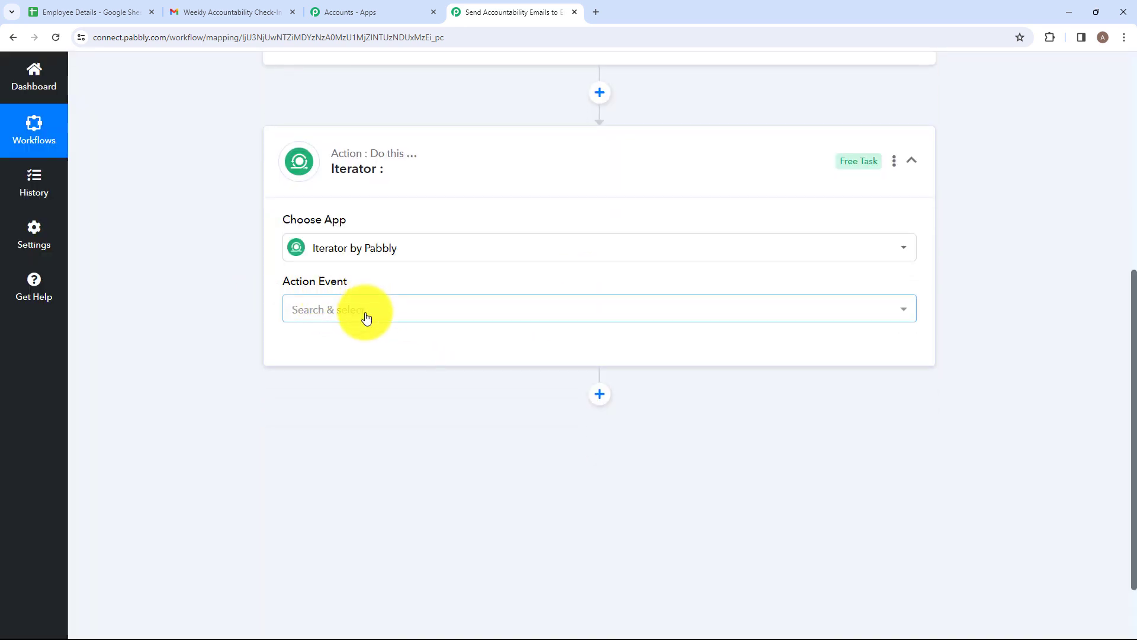
{"action": "left_click", "coordinate": [444, 308]}
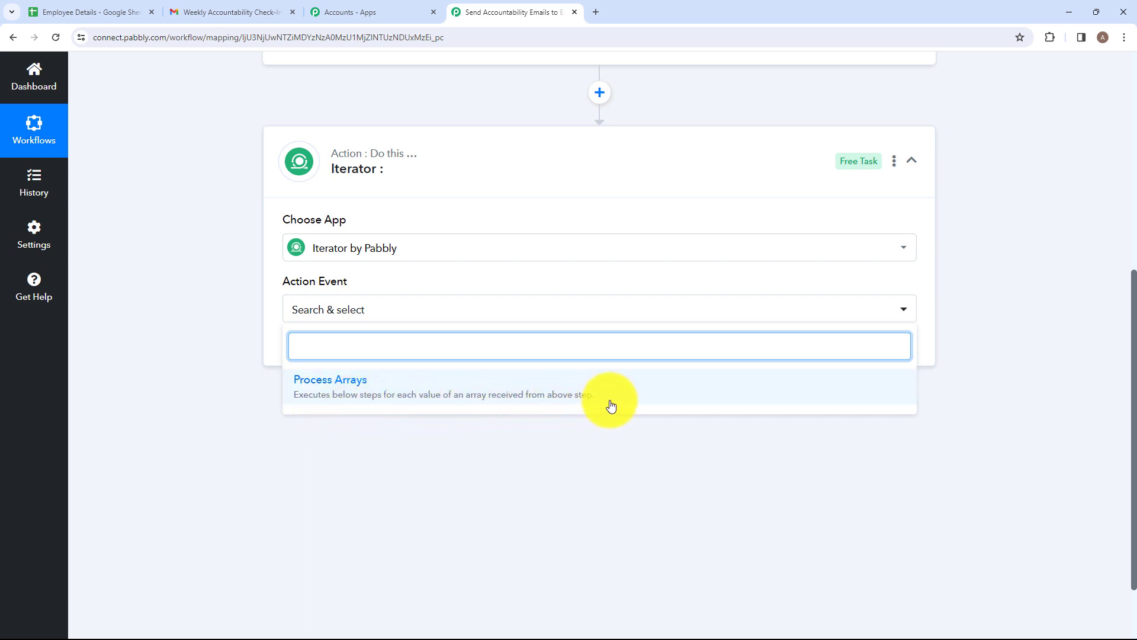
{"action": "left_click", "coordinate": [670, 388]}
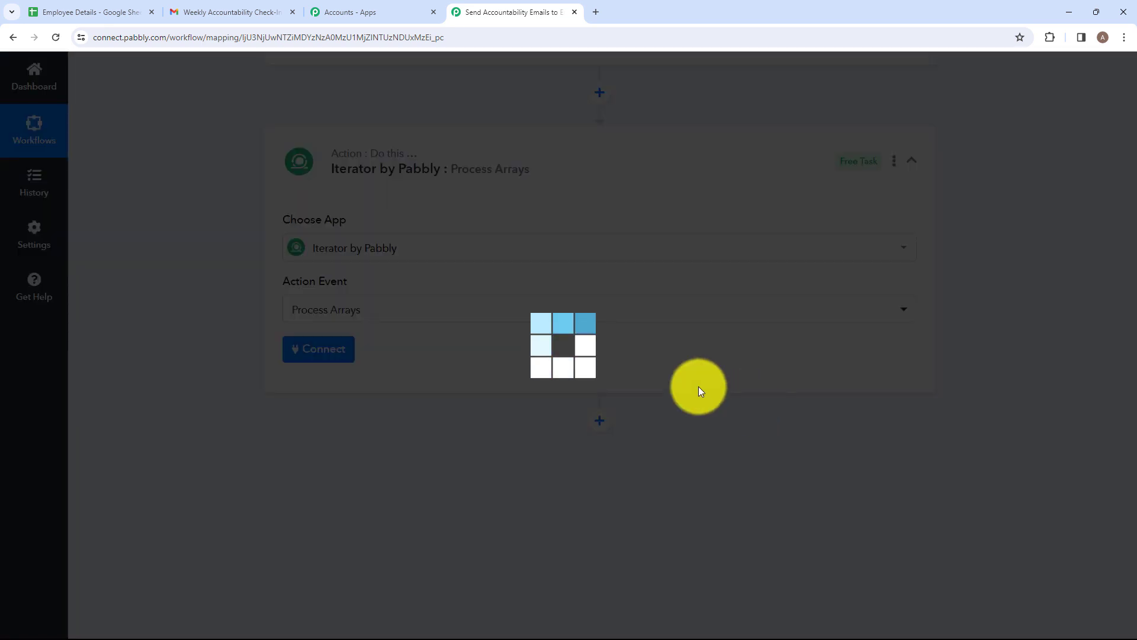
{"action": "left_click", "coordinate": [330, 350]}
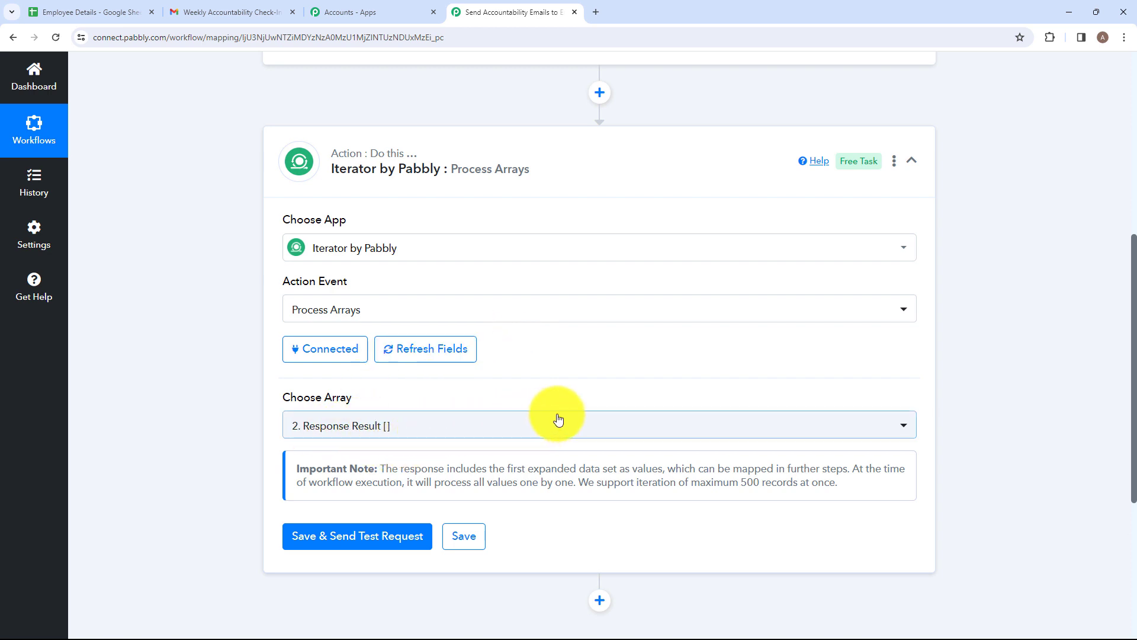
Step: Check the Google Sheets Response Result array, then save and send the Iterator's test request with it as the chosen array
{"action": "scroll", "coordinate": [752, 420], "scroll_direction": "up", "scroll_amount": 5}
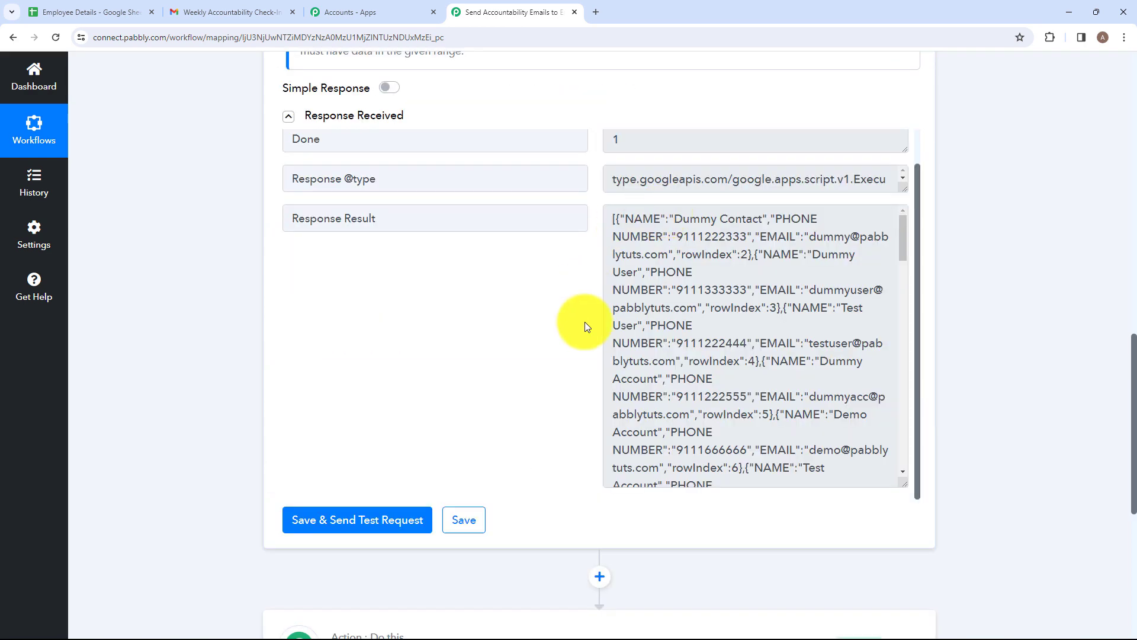
{"action": "scroll", "coordinate": [451, 575], "scroll_direction": "down", "scroll_amount": 3}
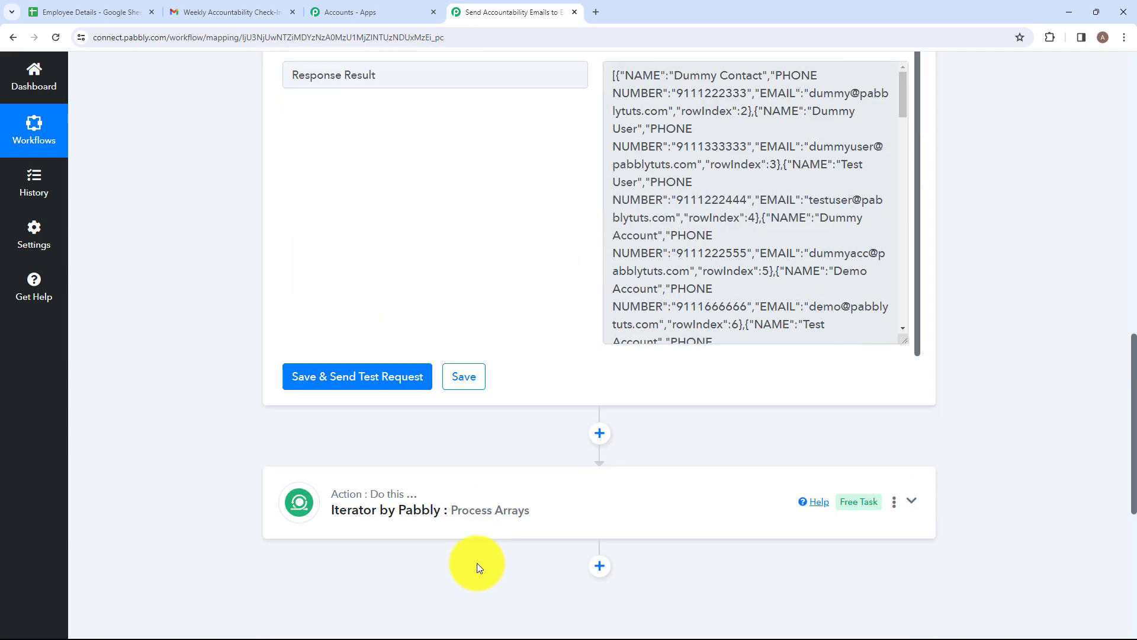
{"action": "left_click", "coordinate": [527, 471]}
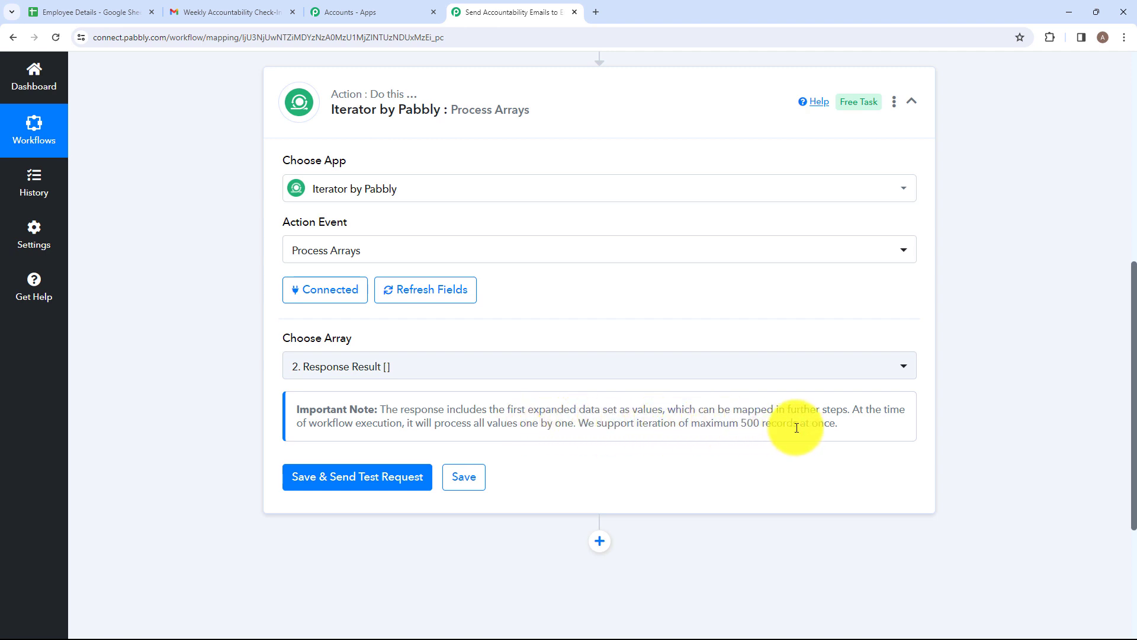
{"action": "left_click", "coordinate": [363, 475]}
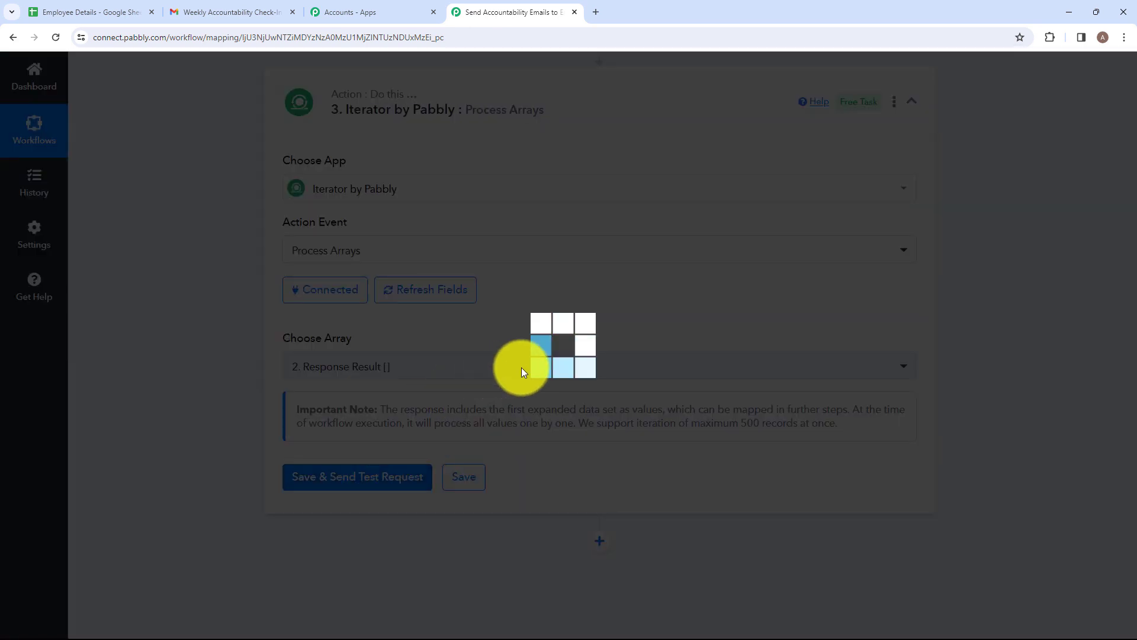
{"action": "scroll", "coordinate": [522, 371], "scroll_direction": "down", "scroll_amount": 3}
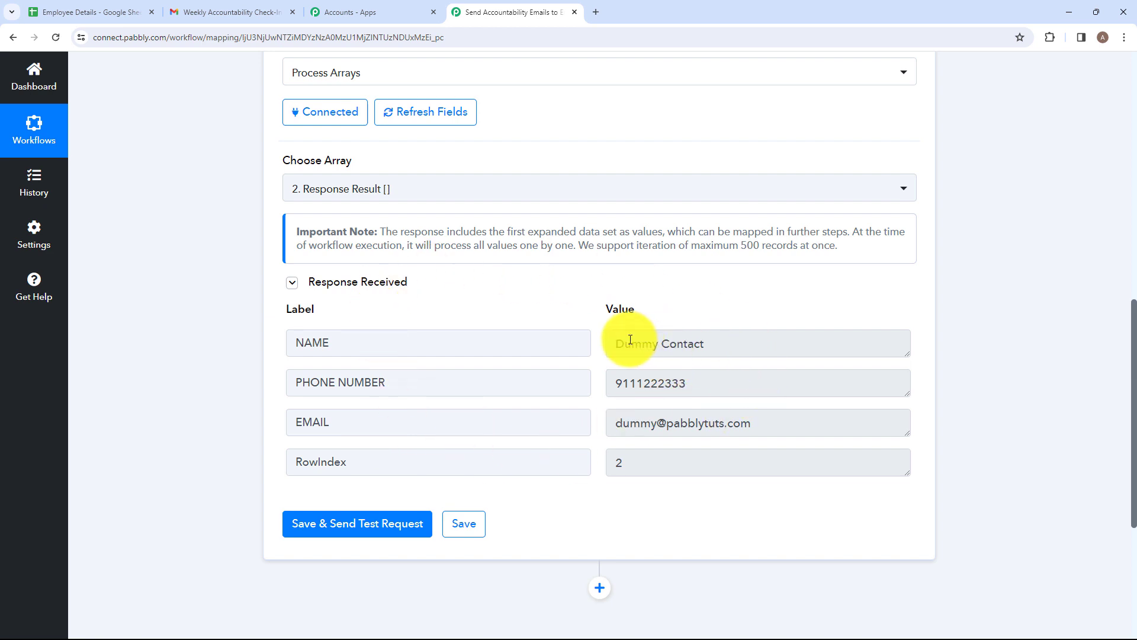
Step: Compare the Iterator's returned name, phone, email and RowIndex with row 2 of the Employee Details sheet
{"action": "left_click", "coordinate": [97, 10]}
{"action": "left_click_drag", "start_coordinate": [126, 216], "coordinate": [504, 222]}
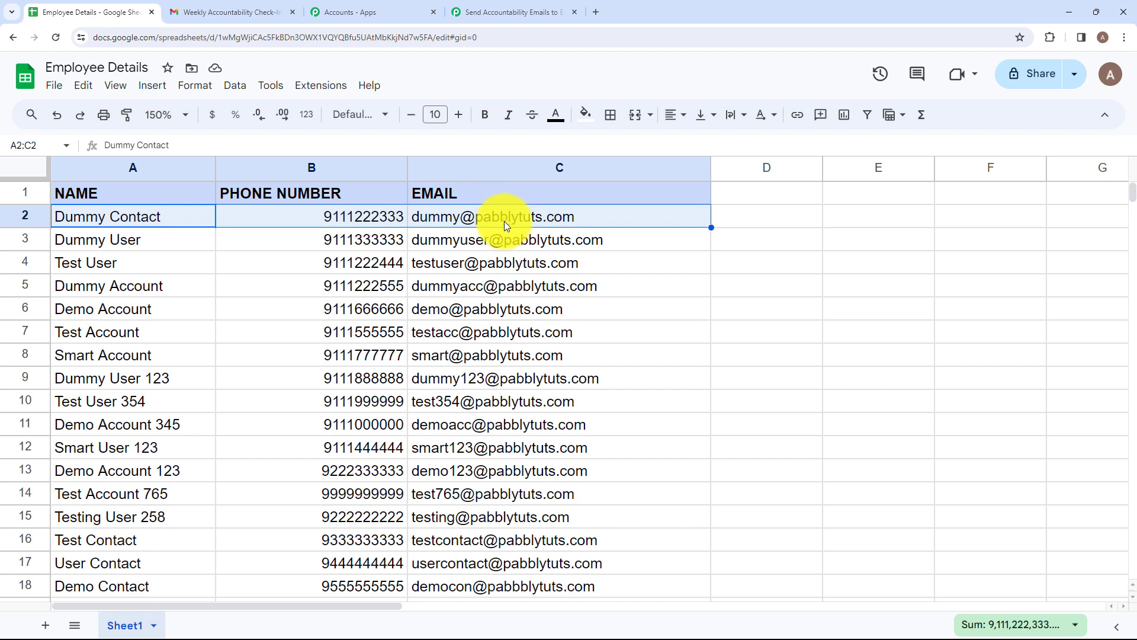
{"action": "left_click", "coordinate": [498, 10]}
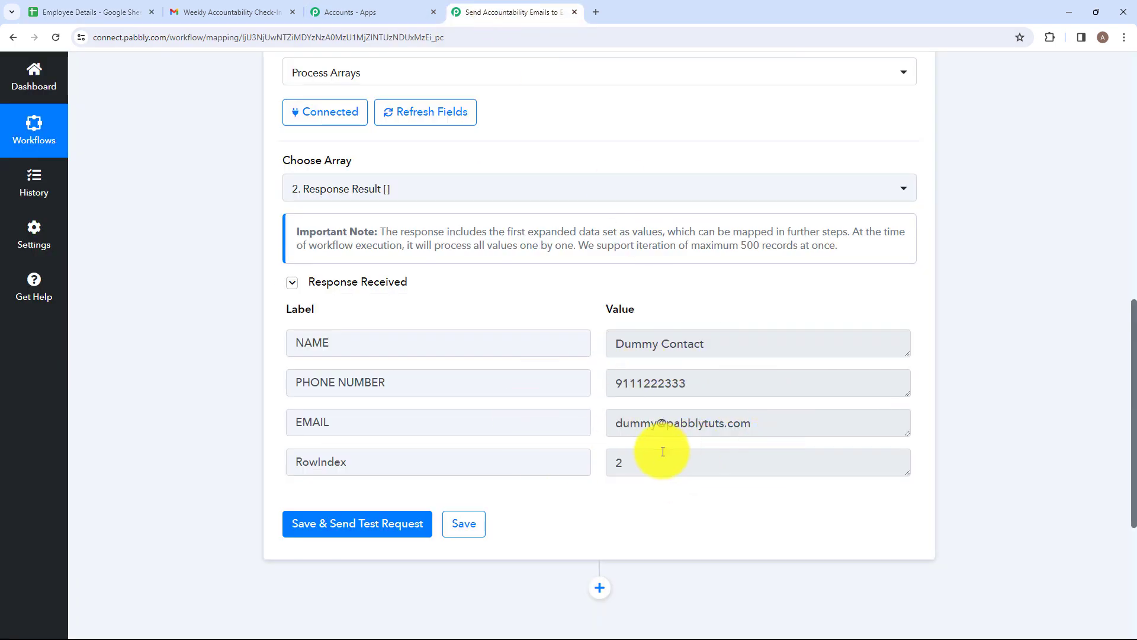
{"action": "left_click_drag", "start_coordinate": [349, 462], "coordinate": [290, 462]}
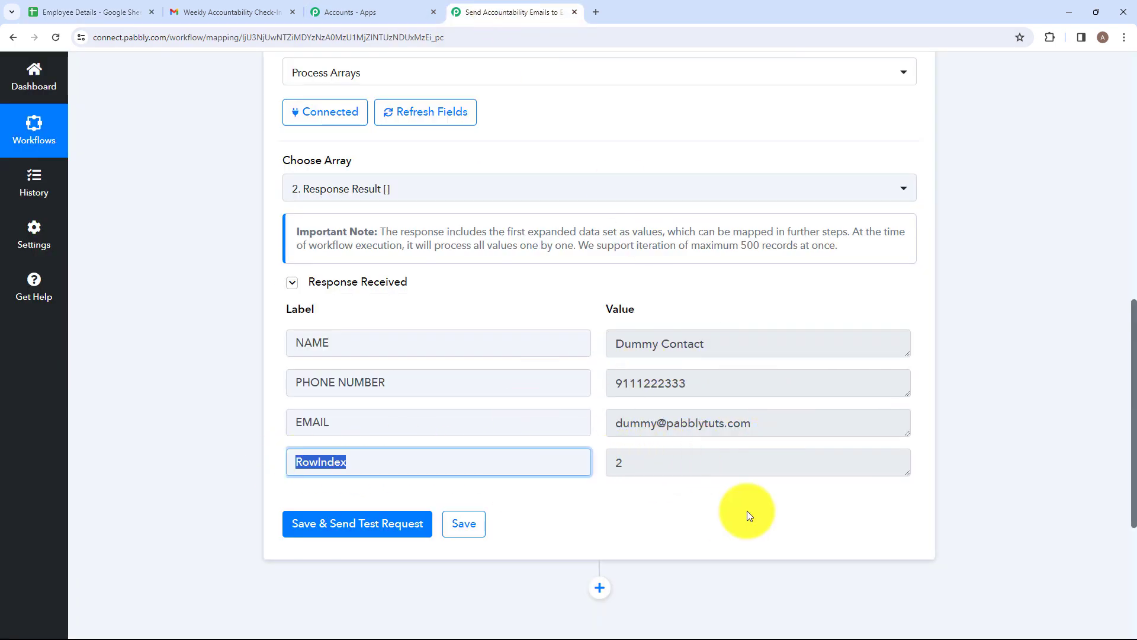
{"action": "left_click", "coordinate": [640, 469]}
{"action": "left_click", "coordinate": [95, 11]}
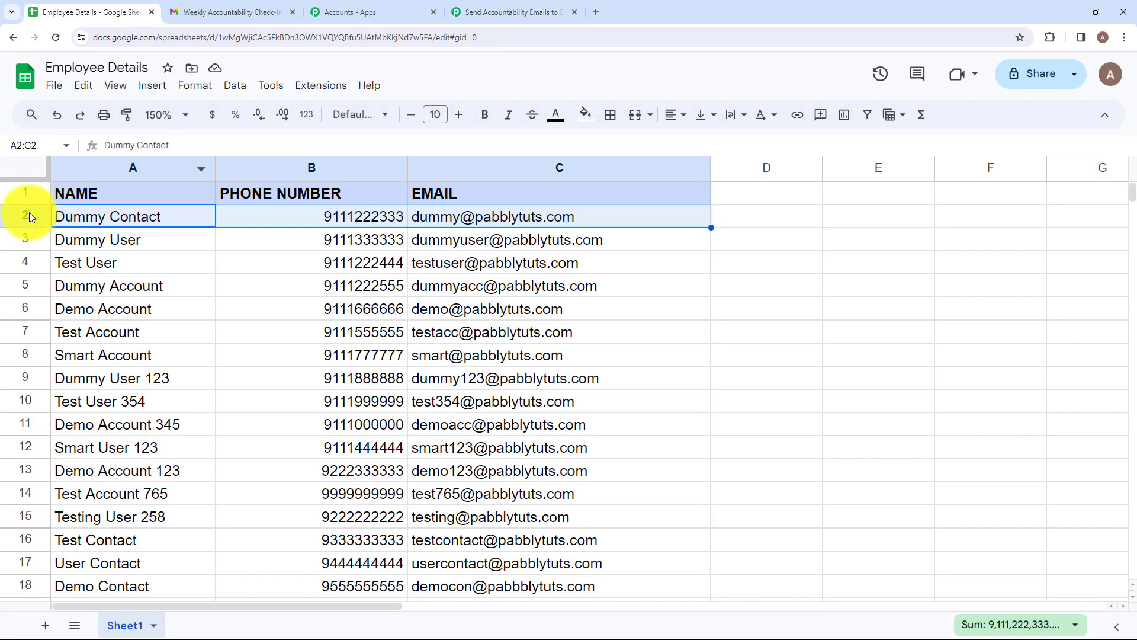
{"action": "left_click", "coordinate": [492, 10]}
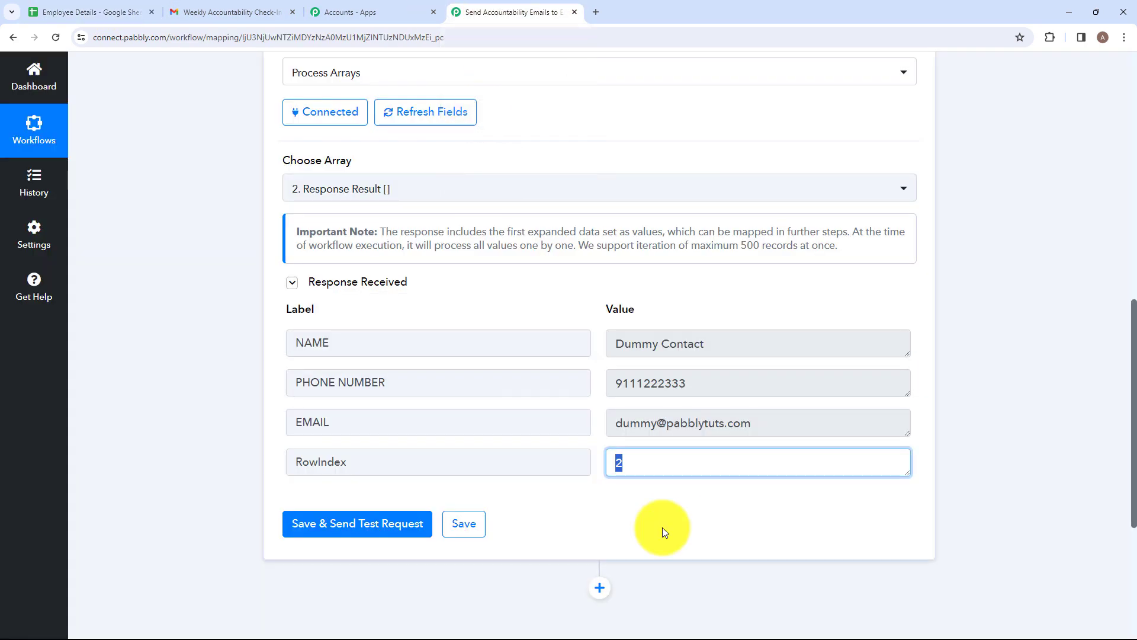
Step: Add a Gmail action step after the Iterator and set its action event to Send Email
{"action": "scroll", "coordinate": [659, 492], "scroll_direction": "down", "scroll_amount": 3}
{"action": "left_click", "coordinate": [599, 411]}
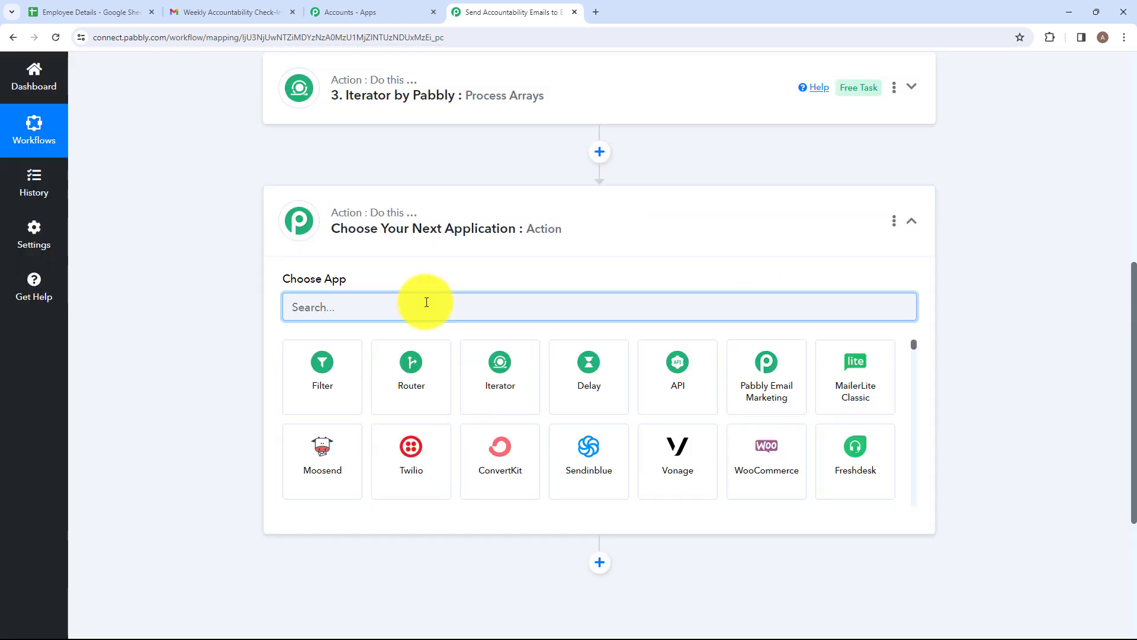
{"action": "key", "text": "Caps_Lock"}
{"action": "type", "text": "G"}
{"action": "key", "text": "Caps_Lock"}
{"action": "type", "text": "m"}
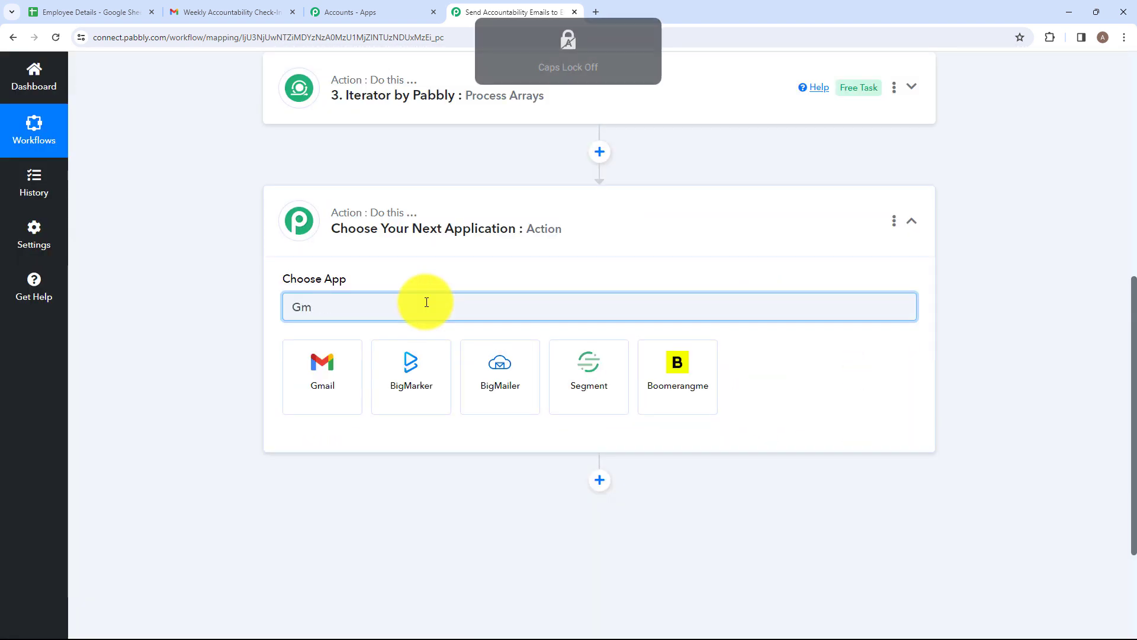
{"action": "left_click", "coordinate": [356, 350]}
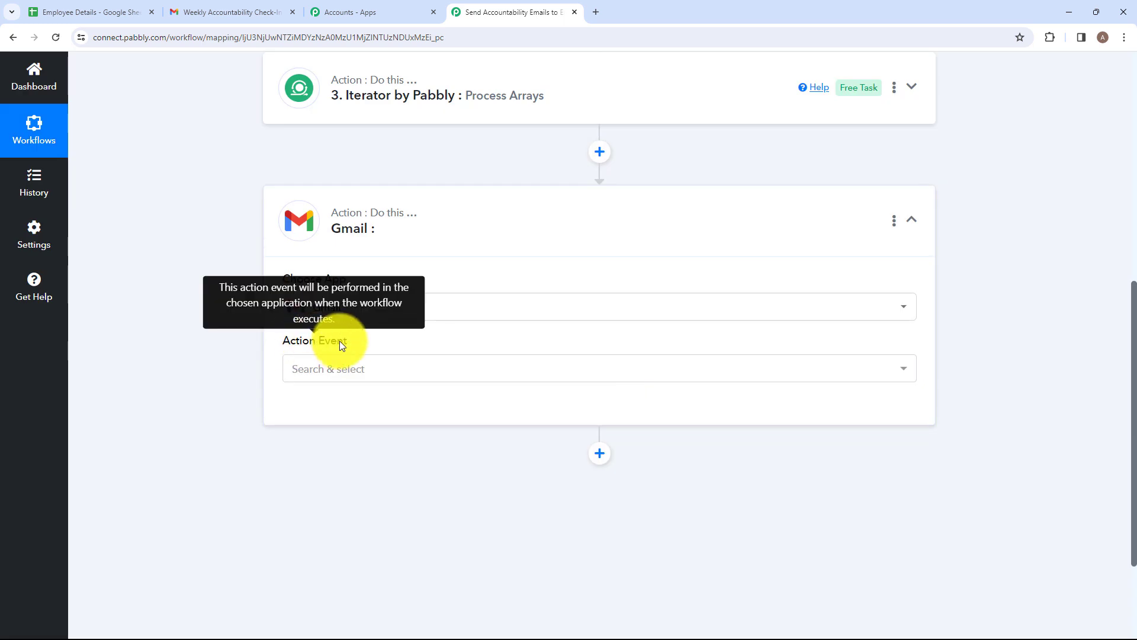
{"action": "left_click", "coordinate": [389, 377]}
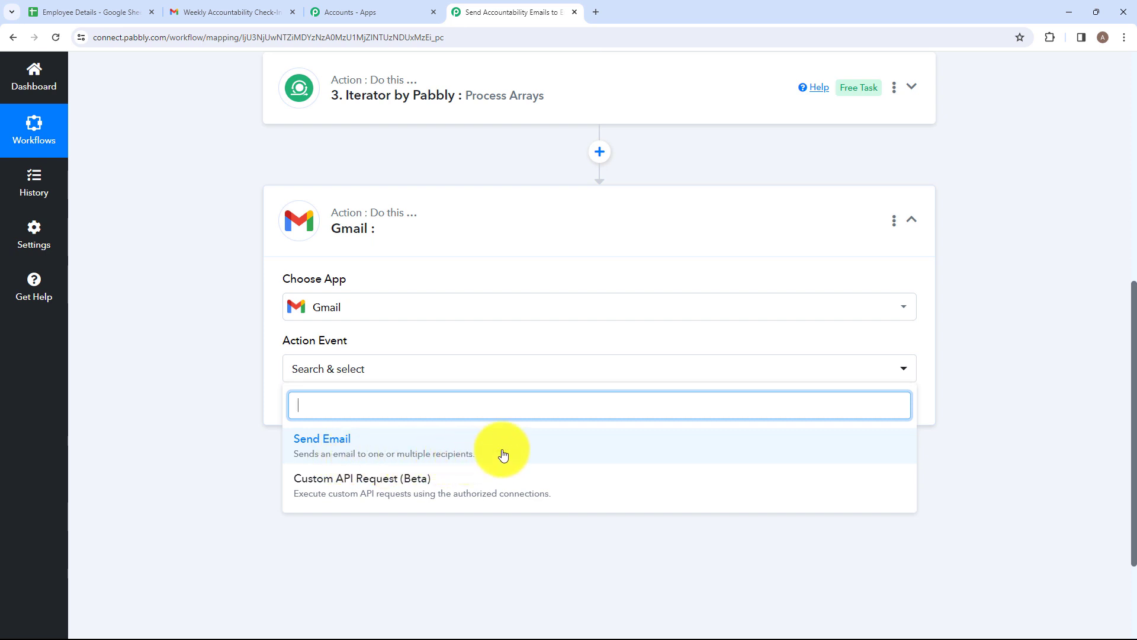
{"action": "left_click", "coordinate": [392, 437]}
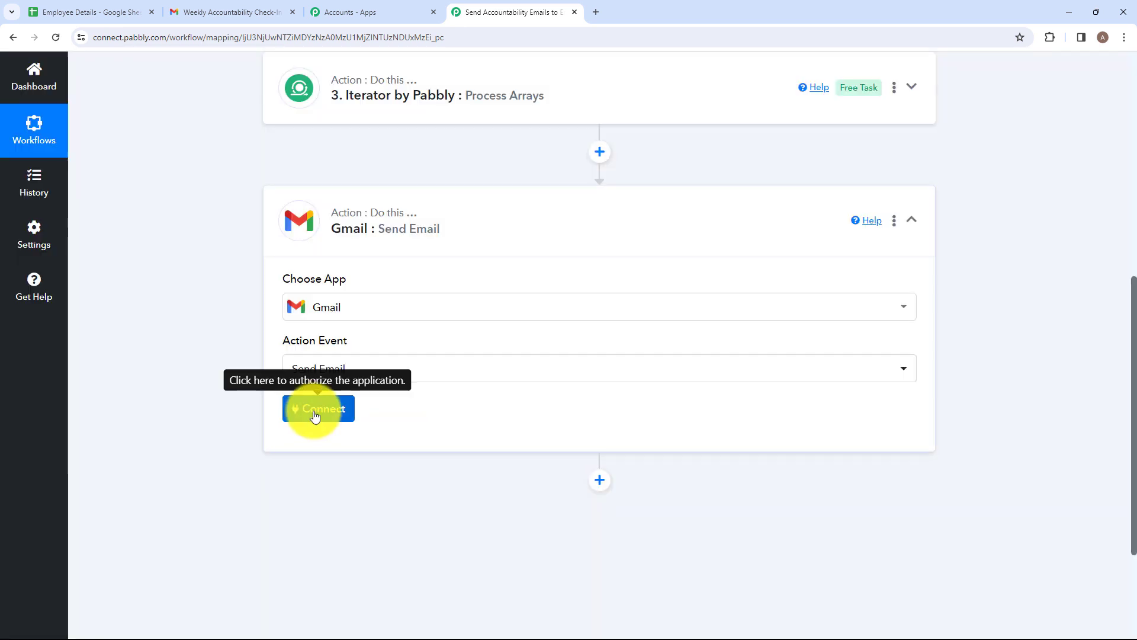
Step: Add a new Gmail connection for the Send Email step and authorize it with the Google account
{"action": "left_click", "coordinate": [319, 408]}
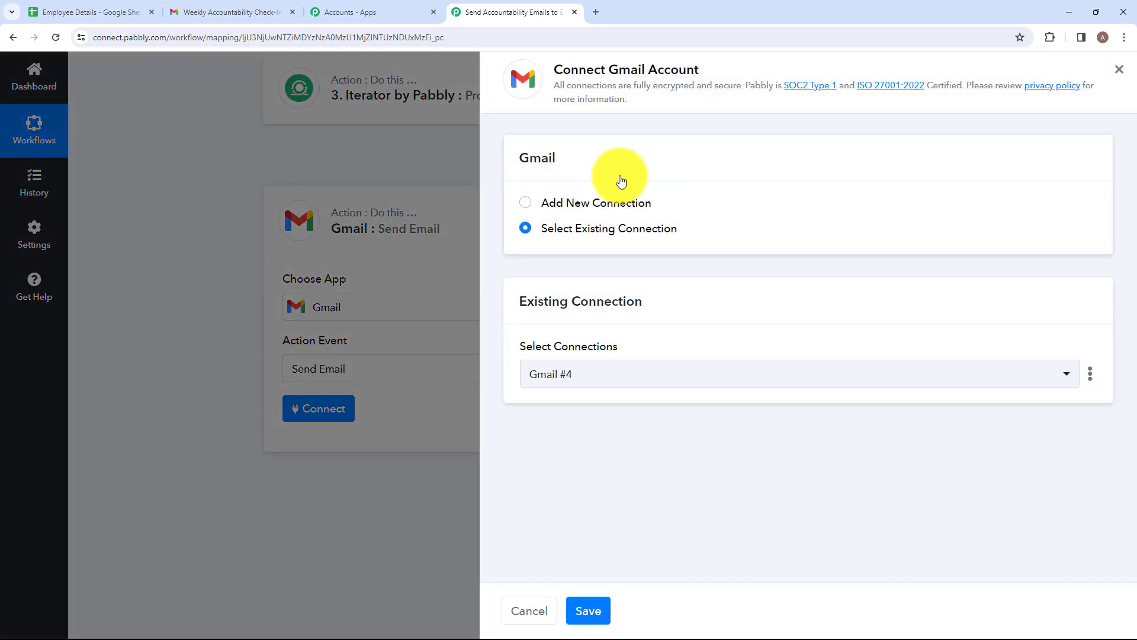
{"action": "left_click", "coordinate": [525, 203]}
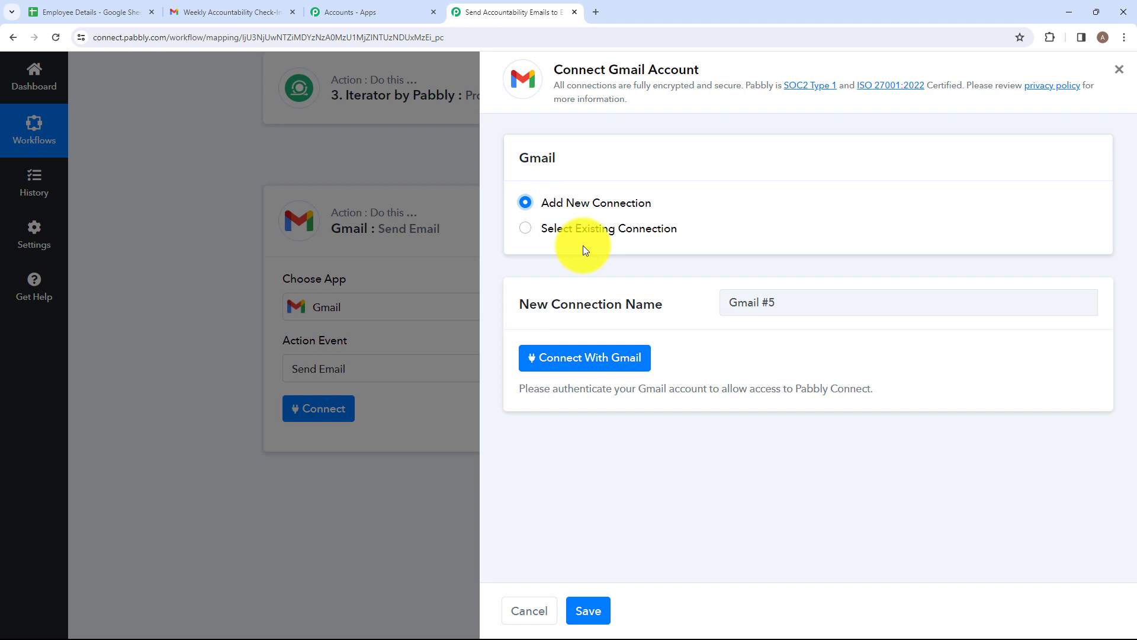
{"action": "left_click", "coordinate": [592, 368]}
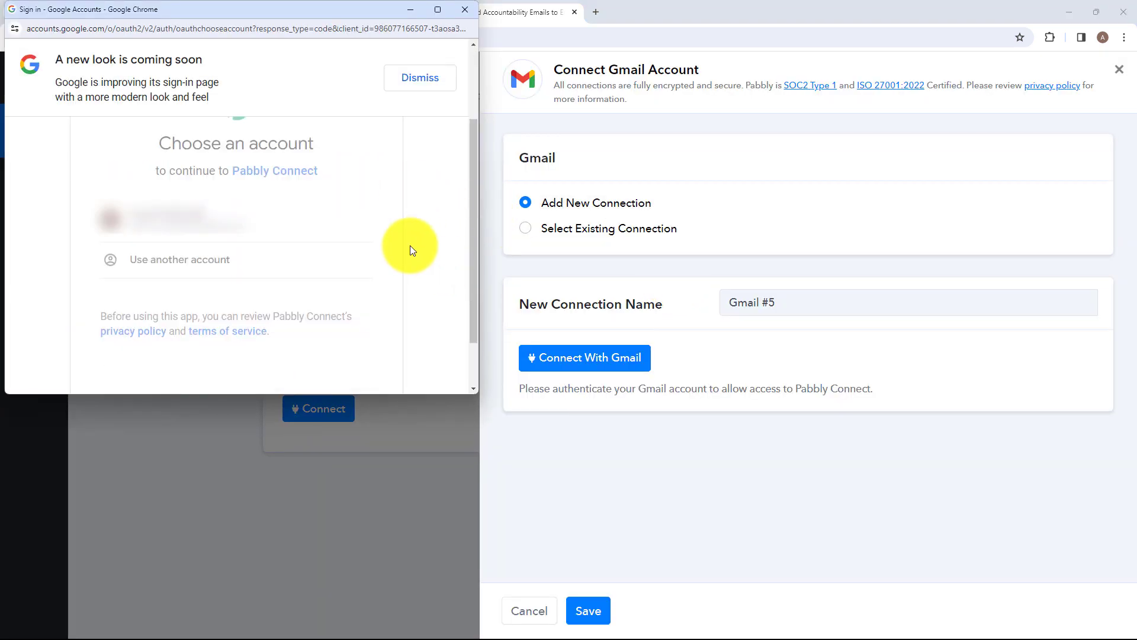
{"action": "scroll", "coordinate": [325, 255], "scroll_direction": "down", "scroll_amount": 5}
{"action": "left_click", "coordinate": [308, 314]}
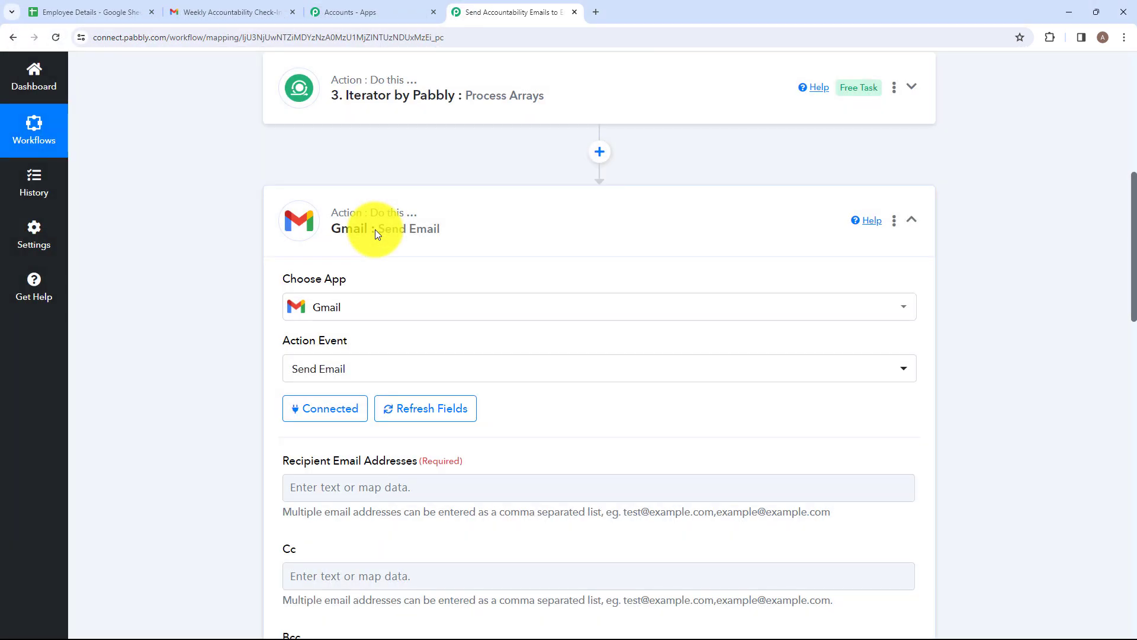
Step: Map the Gmail step's Recipient Email Addresses to the EMAIL value from the Iterator step
{"action": "scroll", "coordinate": [403, 302], "scroll_direction": "down", "scroll_amount": 3}
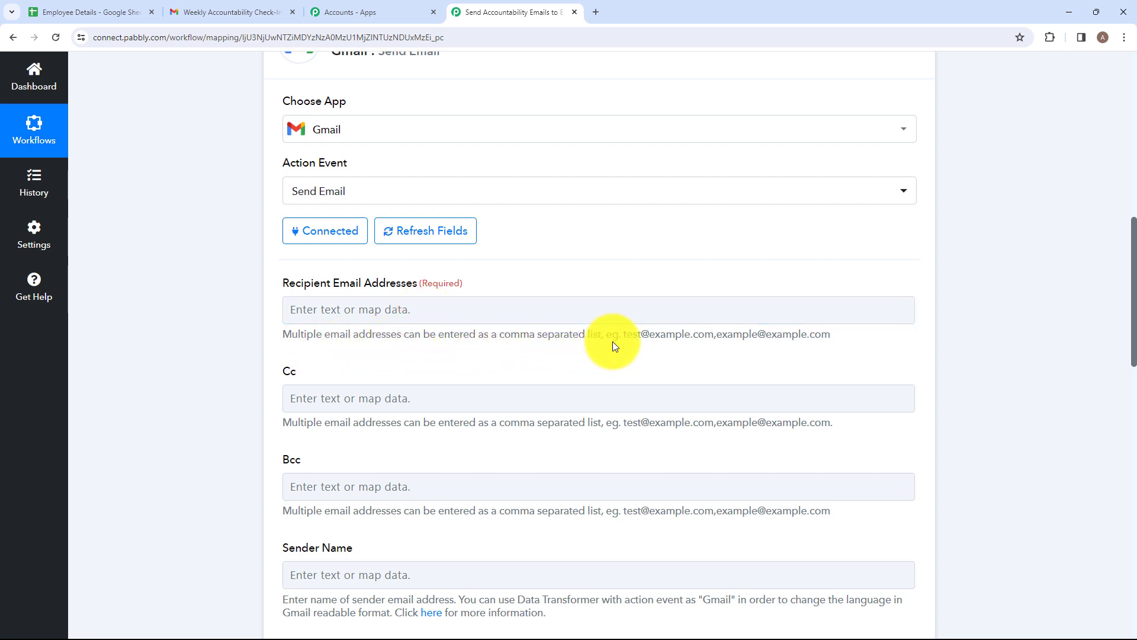
{"action": "left_click_drag", "start_coordinate": [612, 329], "coordinate": [837, 333]}
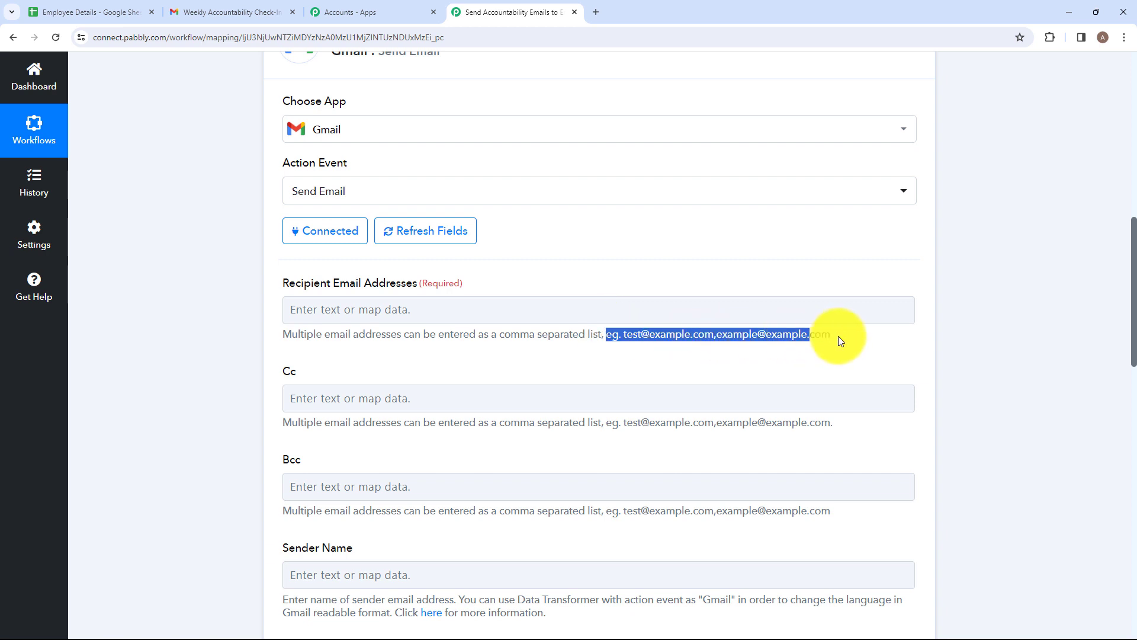
{"action": "left_click", "coordinate": [808, 333]}
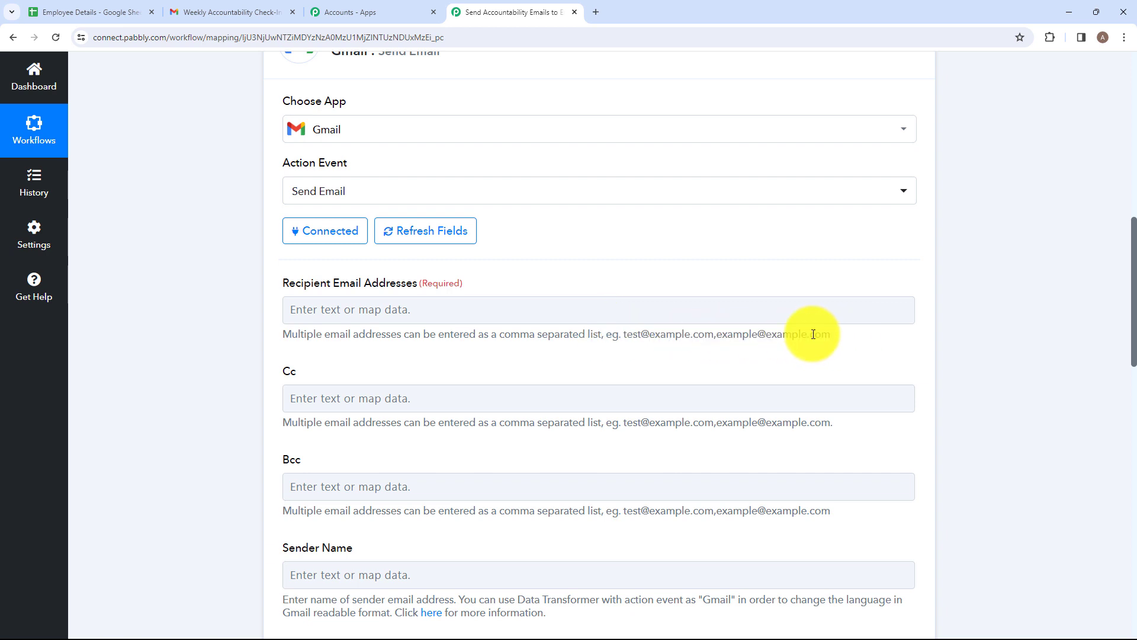
{"action": "left_click", "coordinate": [398, 311]}
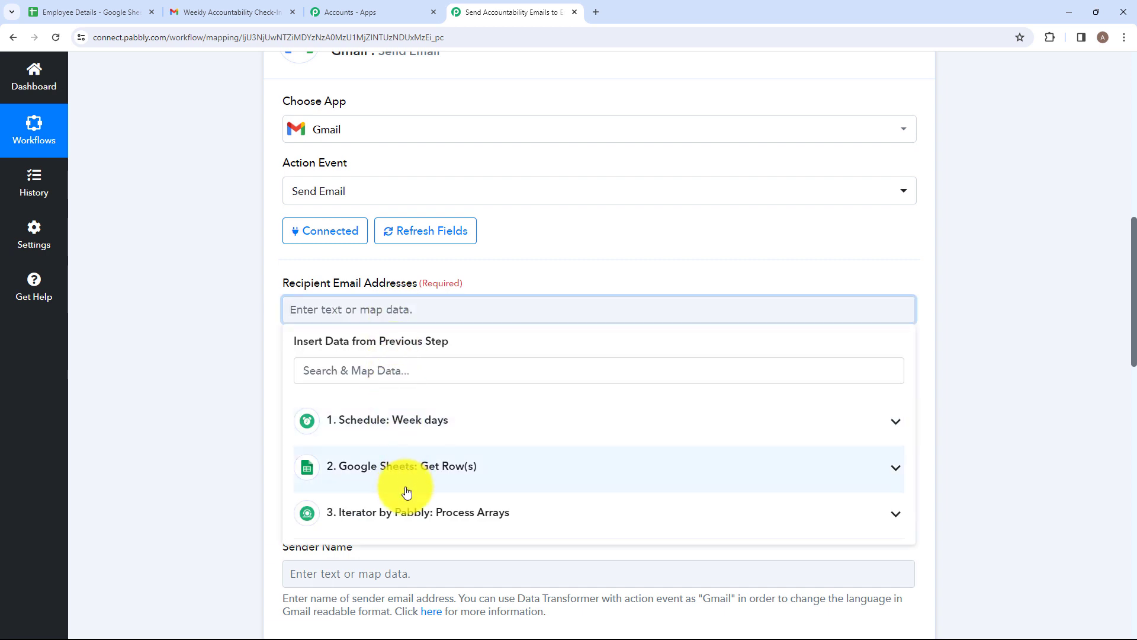
{"action": "left_click", "coordinate": [397, 513]}
{"action": "scroll", "coordinate": [547, 533], "scroll_direction": "down", "scroll_amount": 1}
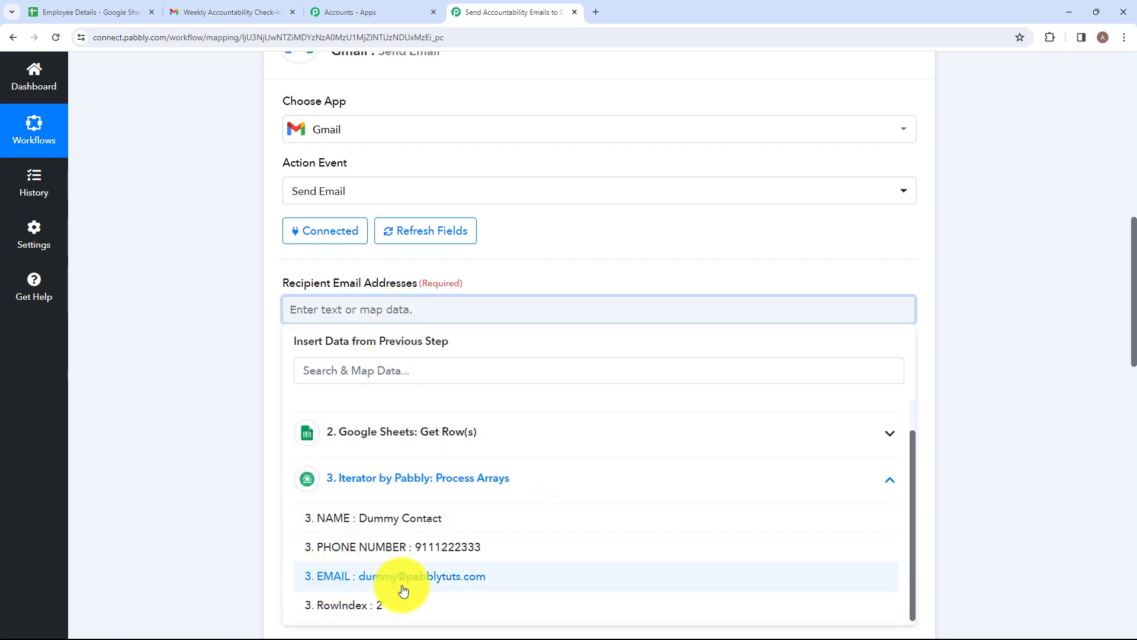
{"action": "left_click", "coordinate": [361, 584]}
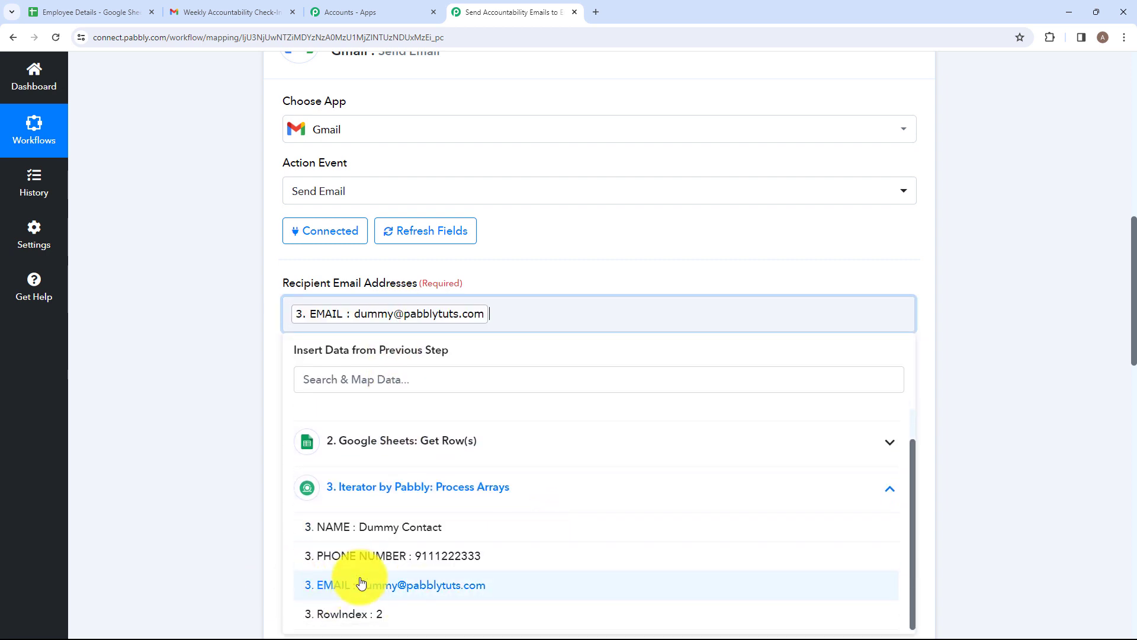
{"action": "left_click", "coordinate": [205, 485]}
Step: Leave Cc and Bcc empty and set the Gmail step's Sender Name to "Test Lead"
{"action": "scroll", "coordinate": [297, 355], "scroll_direction": "down", "scroll_amount": 2}
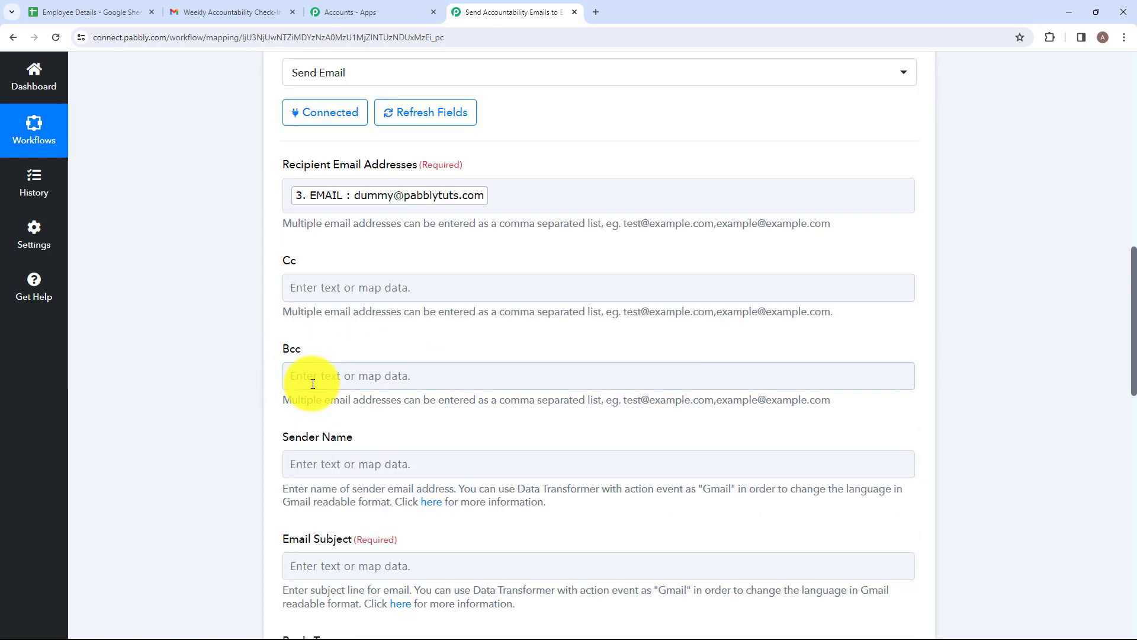
{"action": "left_click", "coordinate": [323, 381]}
{"action": "scroll", "coordinate": [407, 382], "scroll_direction": "down", "scroll_amount": 2}
{"action": "scroll", "coordinate": [356, 343], "scroll_direction": "up", "scroll_amount": 2}
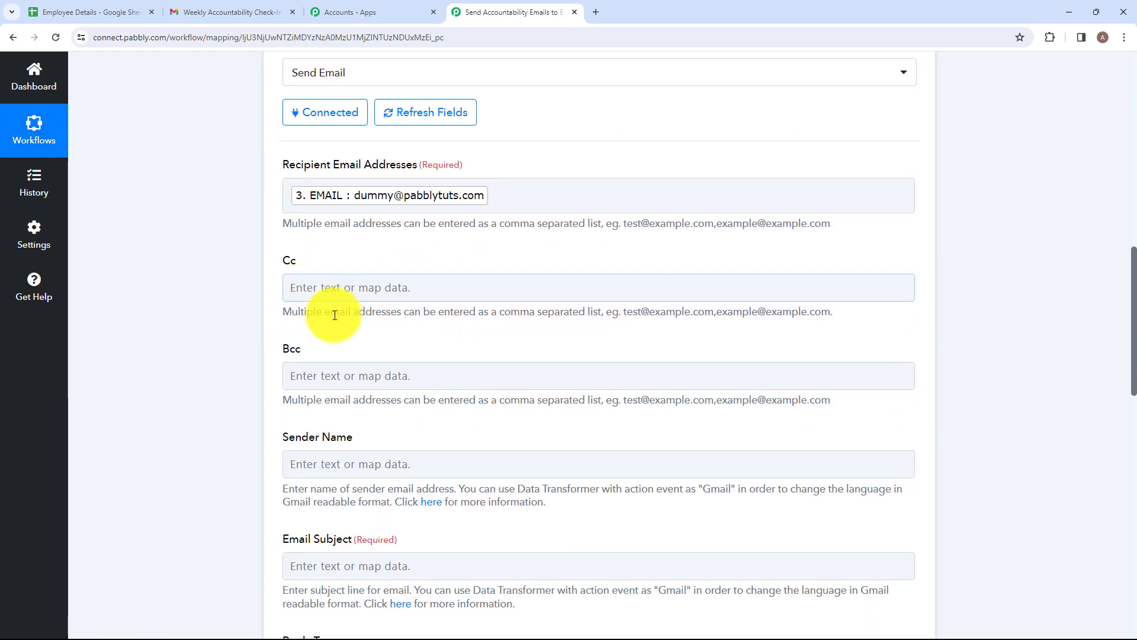
{"action": "scroll", "coordinate": [371, 343], "scroll_direction": "down", "scroll_amount": 2}
{"action": "left_click", "coordinate": [283, 339]}
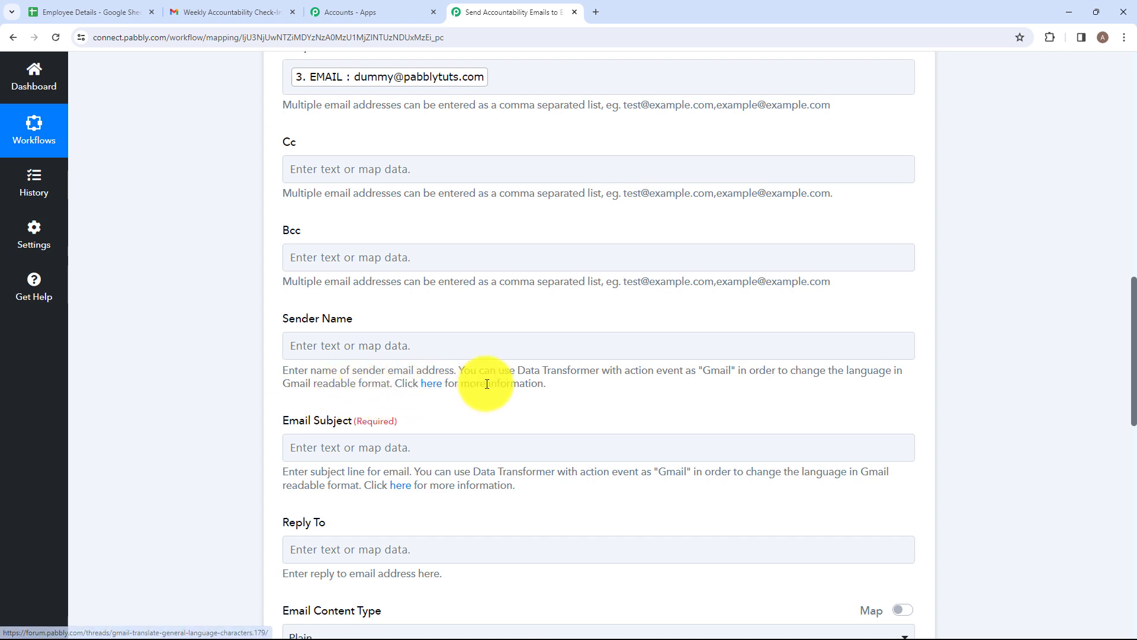
{"action": "left_click", "coordinate": [408, 350]}
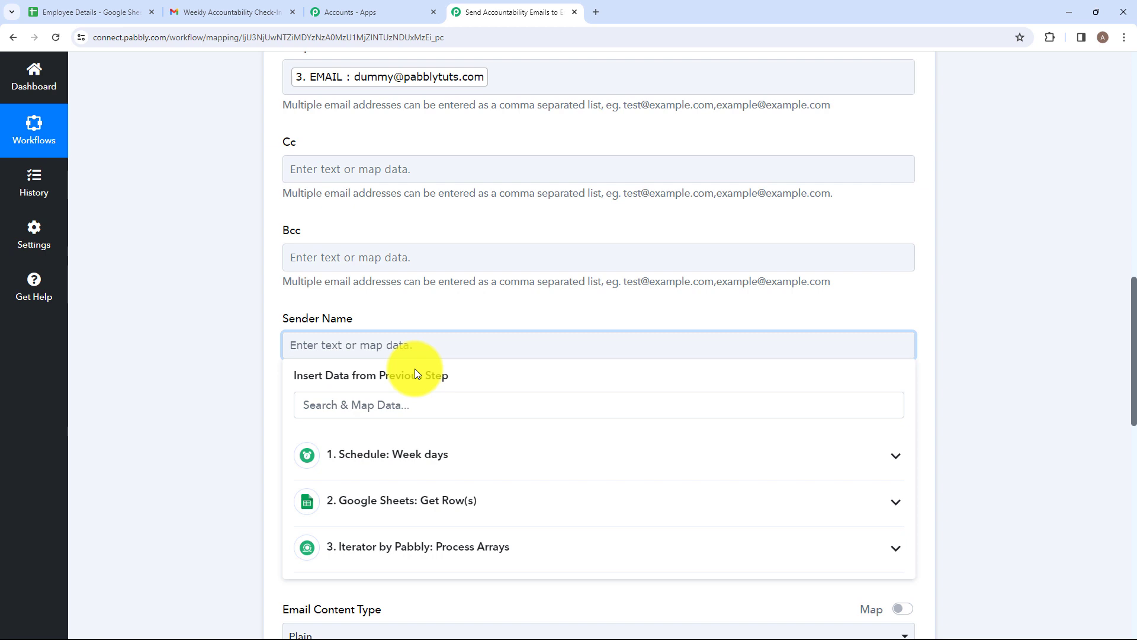
{"action": "type", "text": "Test Lead"}
Step: Set the Gmail step's Email Subject to "Weekly Accountability Check-In"
{"action": "scroll", "coordinate": [414, 368], "scroll_direction": "down", "scroll_amount": 3}
{"action": "left_click", "coordinate": [306, 273]}
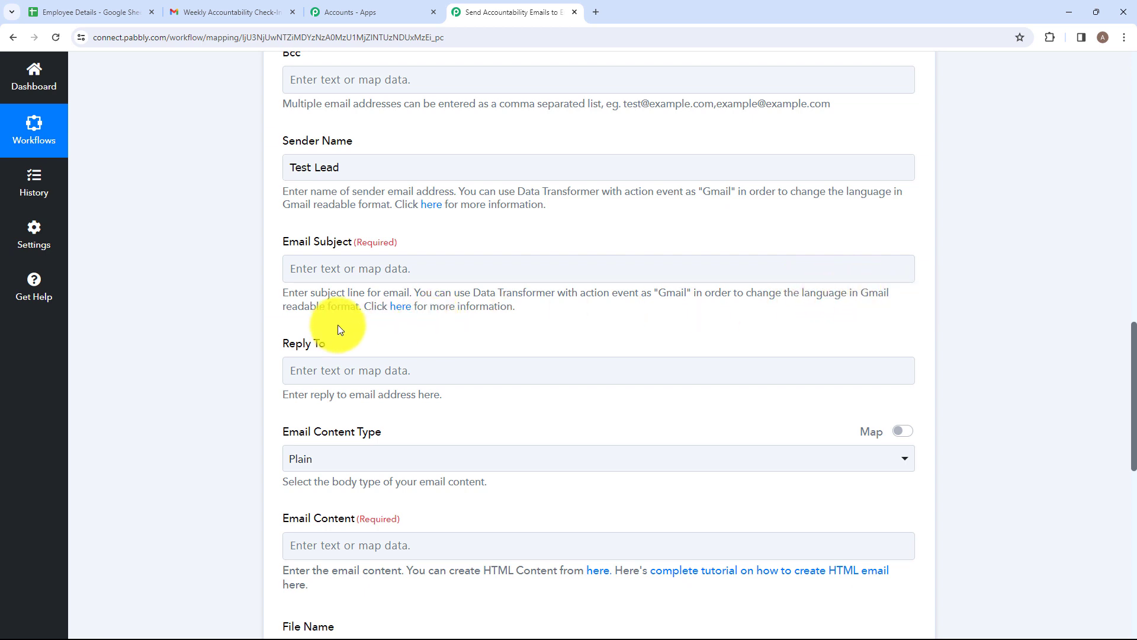
{"action": "left_click", "coordinate": [375, 265]}
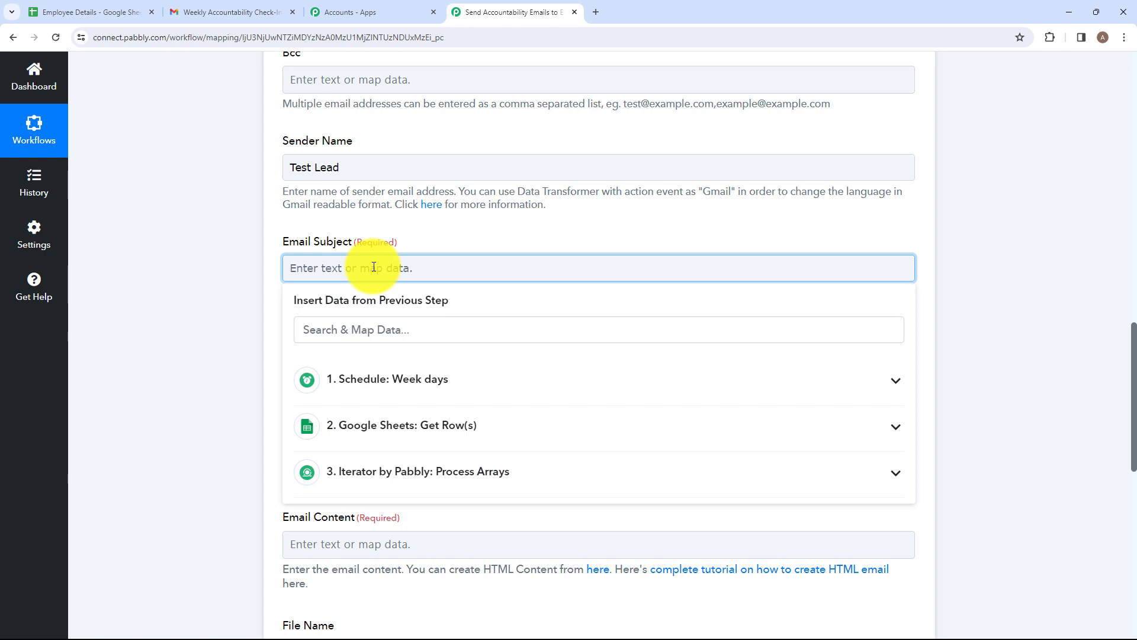
{"action": "key", "text": "Caps_Lock"}
{"action": "type", "text": "Wee"}
{"action": "left_click_drag", "start_coordinate": [464, 270], "coordinate": [198, 312]}
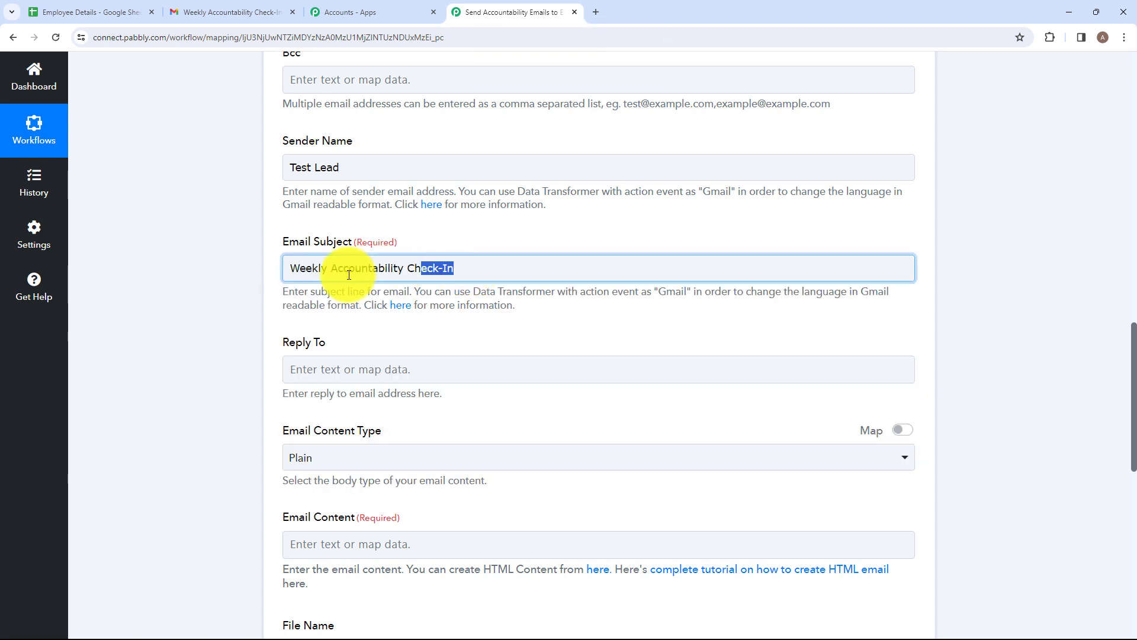
{"action": "left_click", "coordinate": [144, 309]}
Step: Leave Reply To empty and choose Plain as the Gmail step's Email Content Type
{"action": "scroll", "coordinate": [321, 317], "scroll_direction": "down", "scroll_amount": 2}
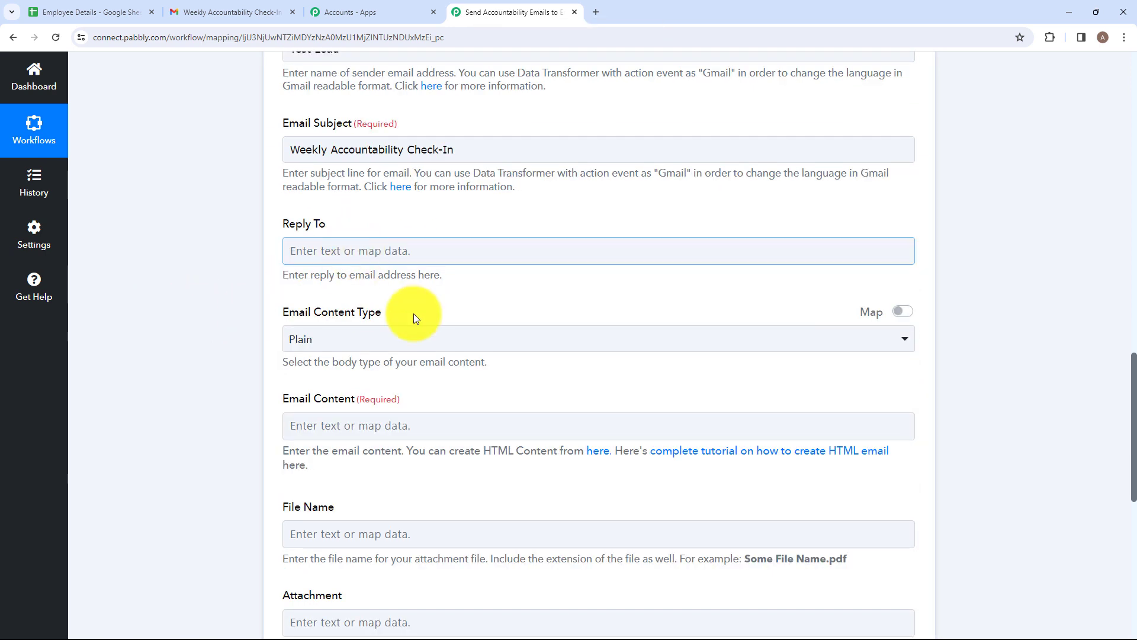
{"action": "scroll", "coordinate": [467, 306], "scroll_direction": "down", "scroll_amount": 1}
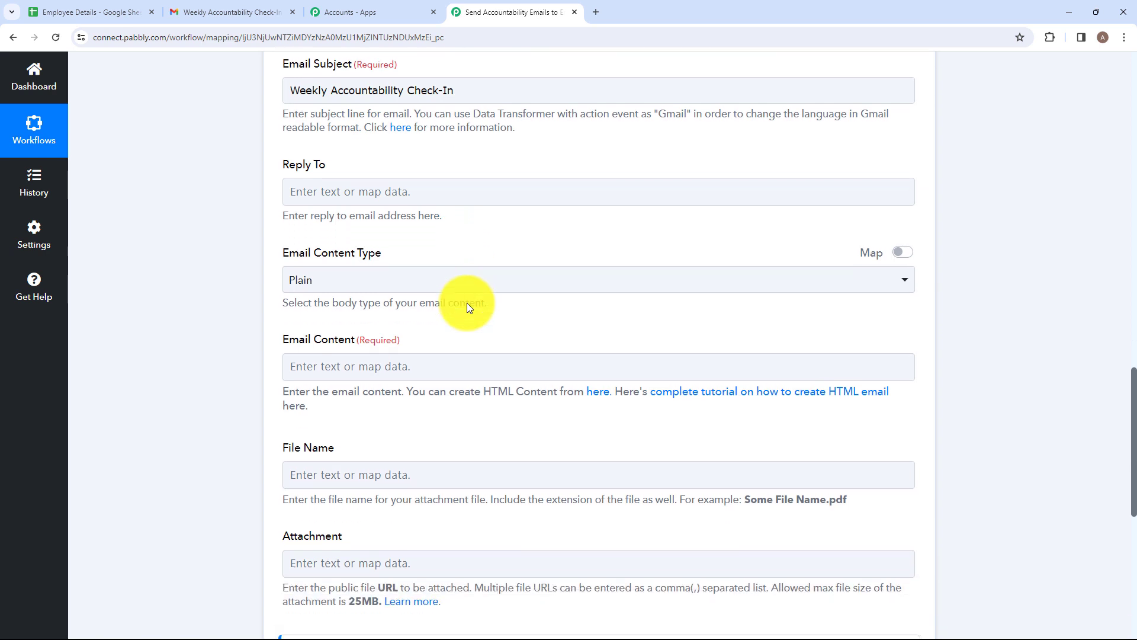
{"action": "scroll", "coordinate": [415, 300], "scroll_direction": "down", "scroll_amount": 1}
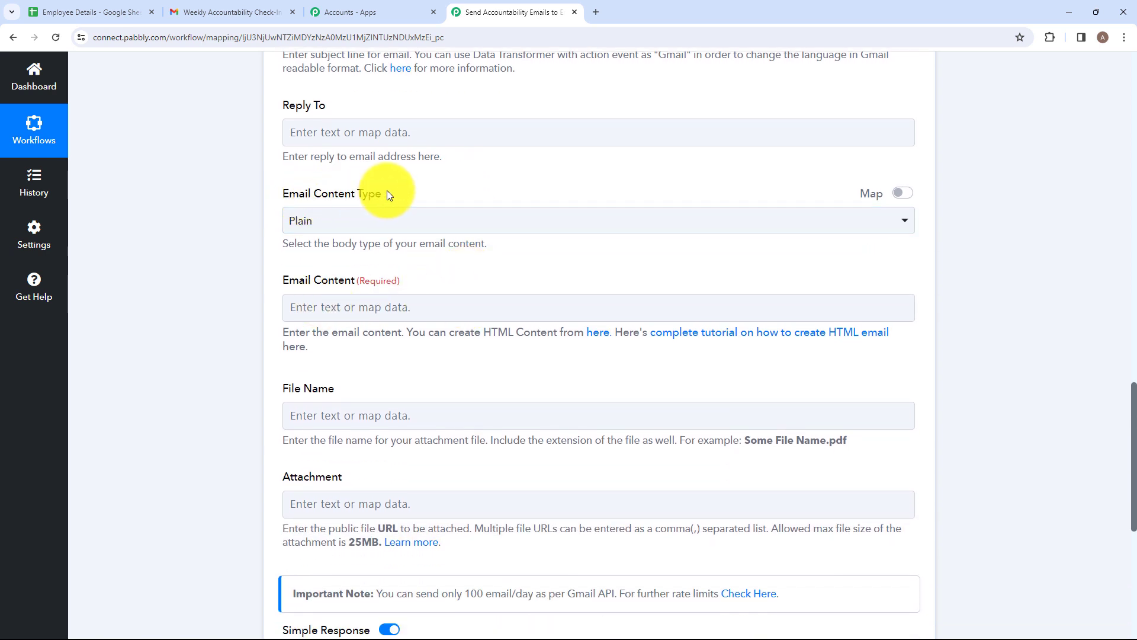
{"action": "left_click", "coordinate": [298, 221]}
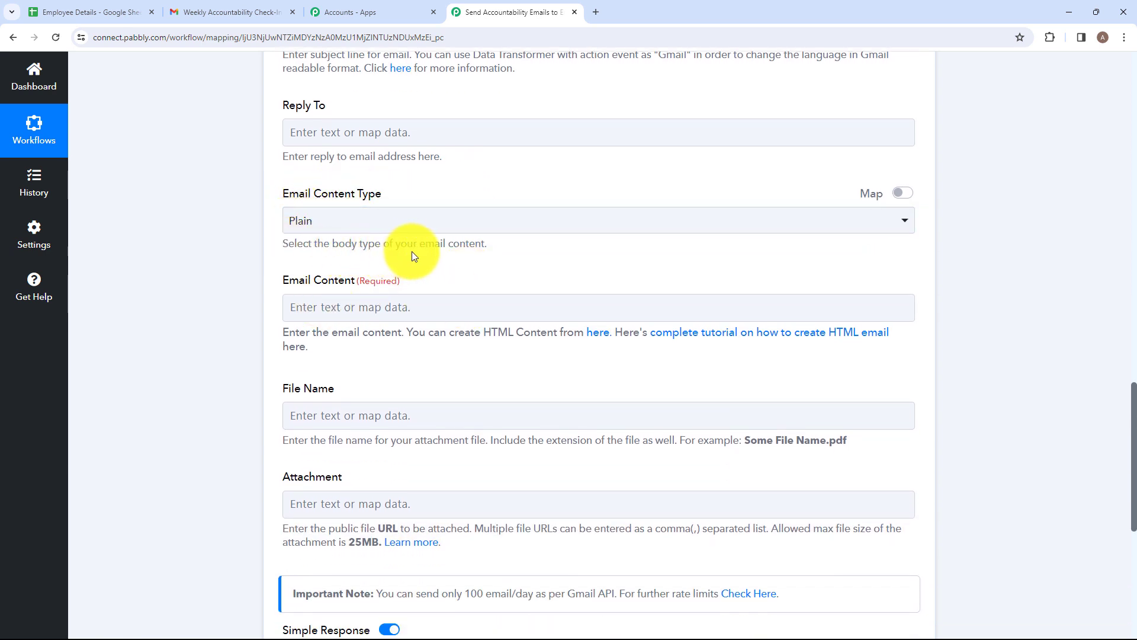
{"action": "left_click", "coordinate": [523, 229]}
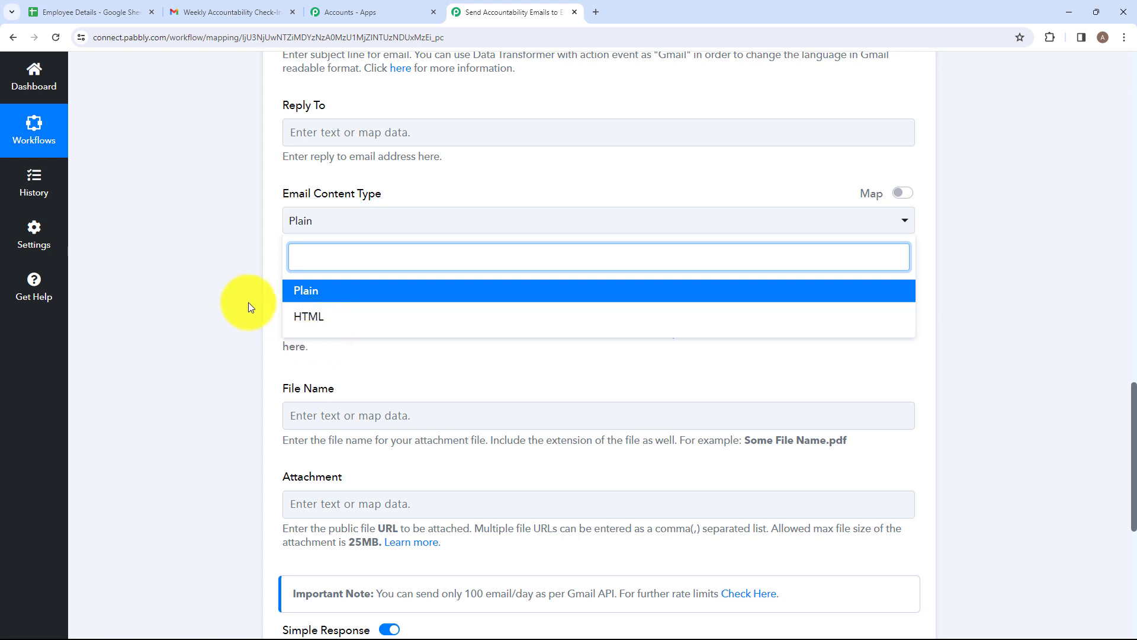
{"action": "left_click", "coordinate": [354, 296]}
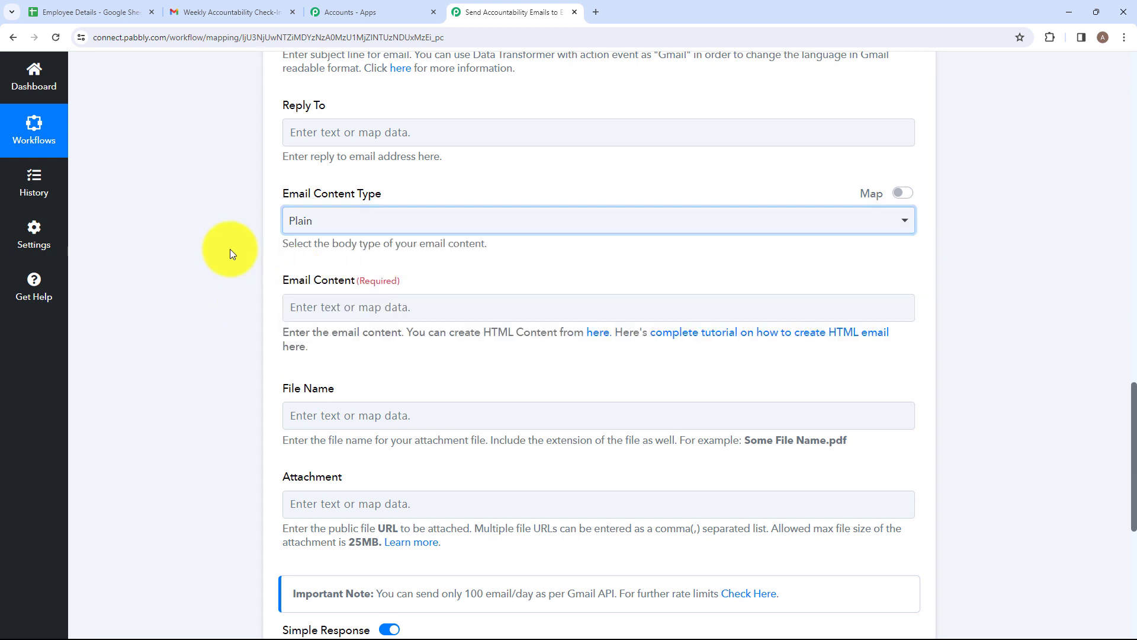
Step: Fill Email Content with "Hello", the Iterator's mapped NAME value, and the weekly accountability check-in message signed "Best regards, Test Lead"
{"action": "scroll", "coordinate": [423, 206], "scroll_direction": "down", "scroll_amount": 1}
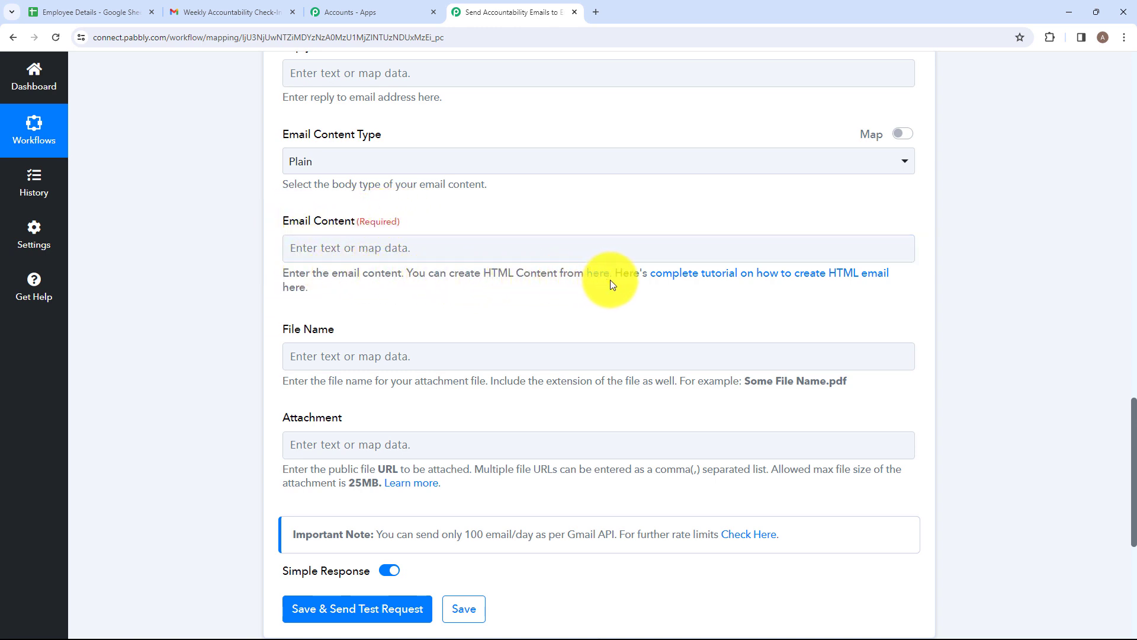
{"action": "left_click", "coordinate": [520, 247]}
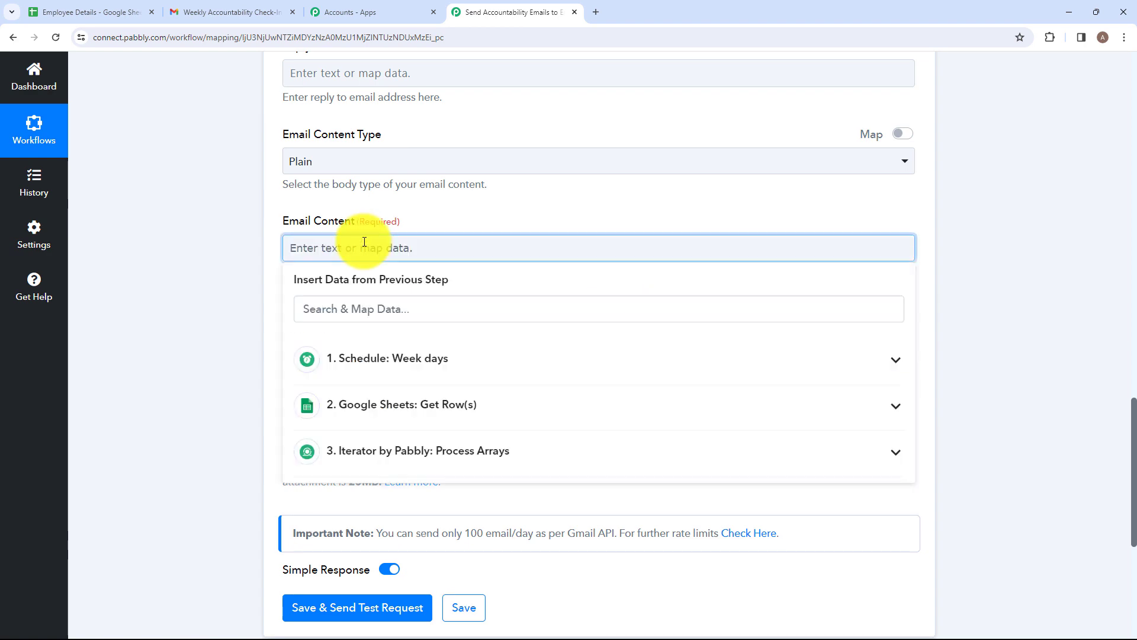
{"action": "key", "text": "Caps_Lock"}
{"action": "type", "text": "He"}
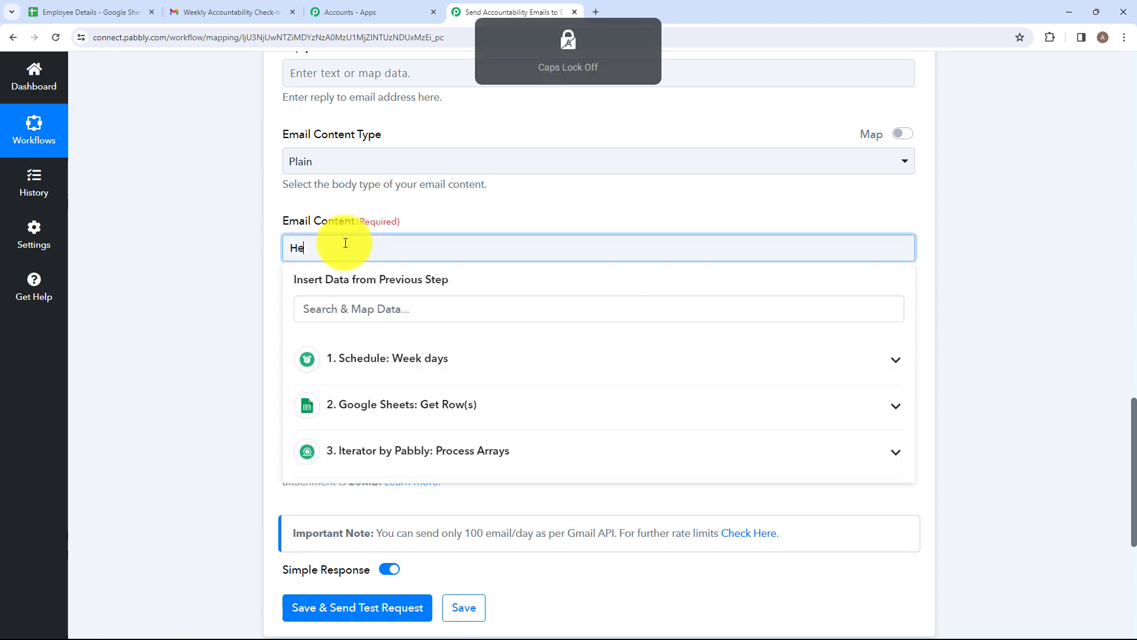
{"action": "type", "text": "llo 3. NAME : Dummy Contact ,"}
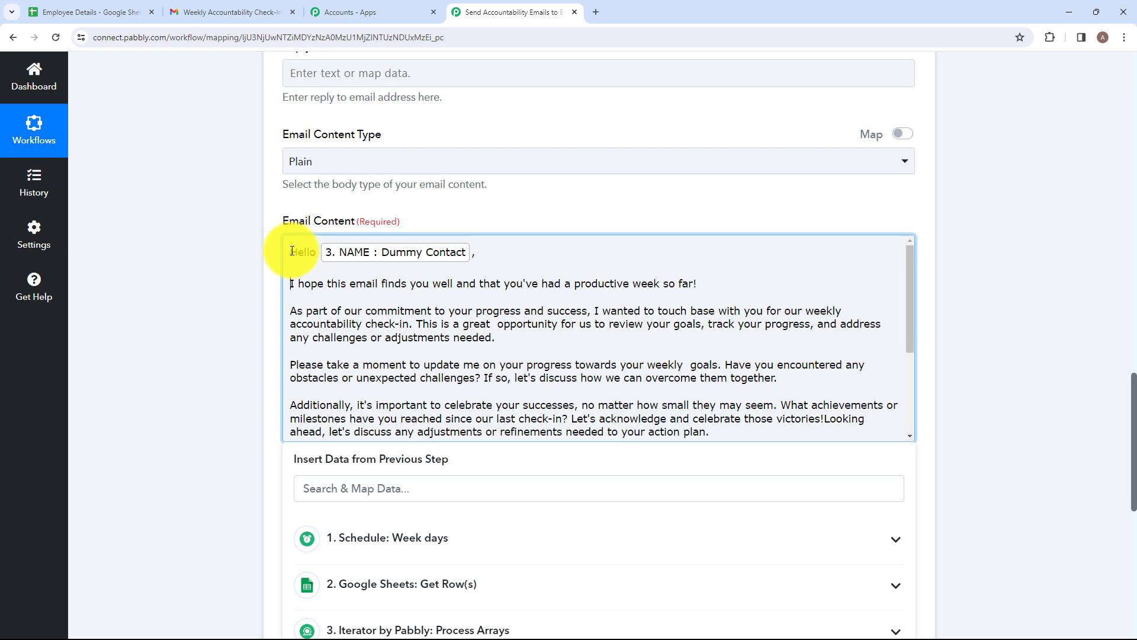
{"action": "left_click_drag", "start_coordinate": [292, 251], "coordinate": [306, 389]}
{"action": "left_click", "coordinate": [539, 272]}
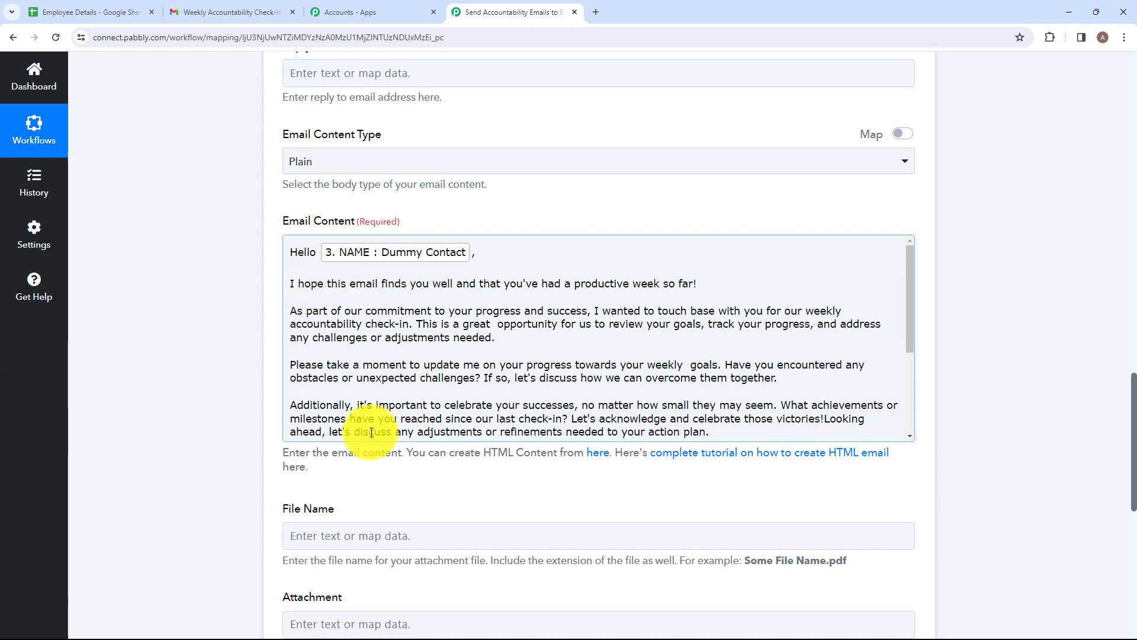
Step: Leave File Name and Attachment empty, save the Gmail step with a test request, and check the response's result status
{"action": "scroll", "coordinate": [309, 367], "scroll_direction": "down", "scroll_amount": 6}
{"action": "scroll", "coordinate": [326, 356], "scroll_direction": "down", "scroll_amount": 1}
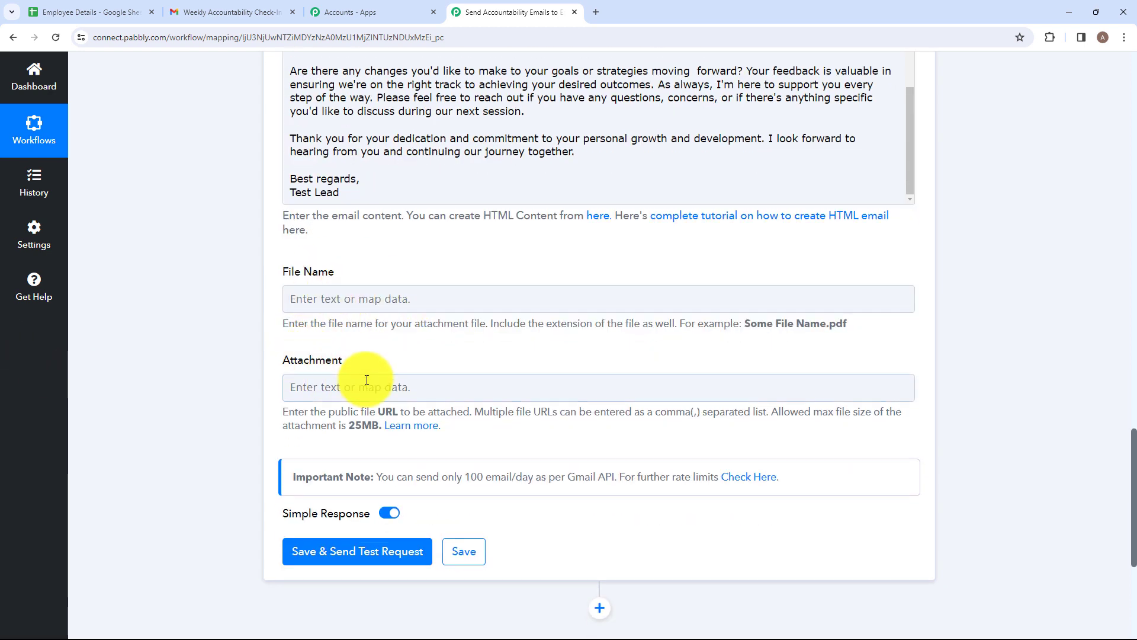
{"action": "left_click", "coordinate": [415, 391]}
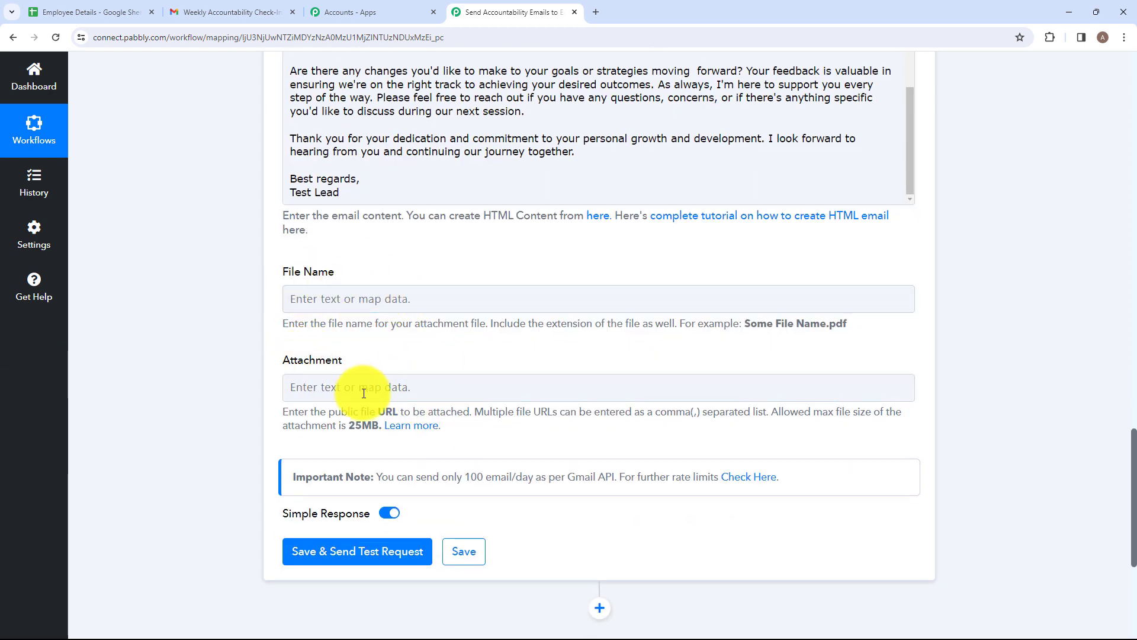
{"action": "scroll", "coordinate": [306, 376], "scroll_direction": "down", "scroll_amount": 2}
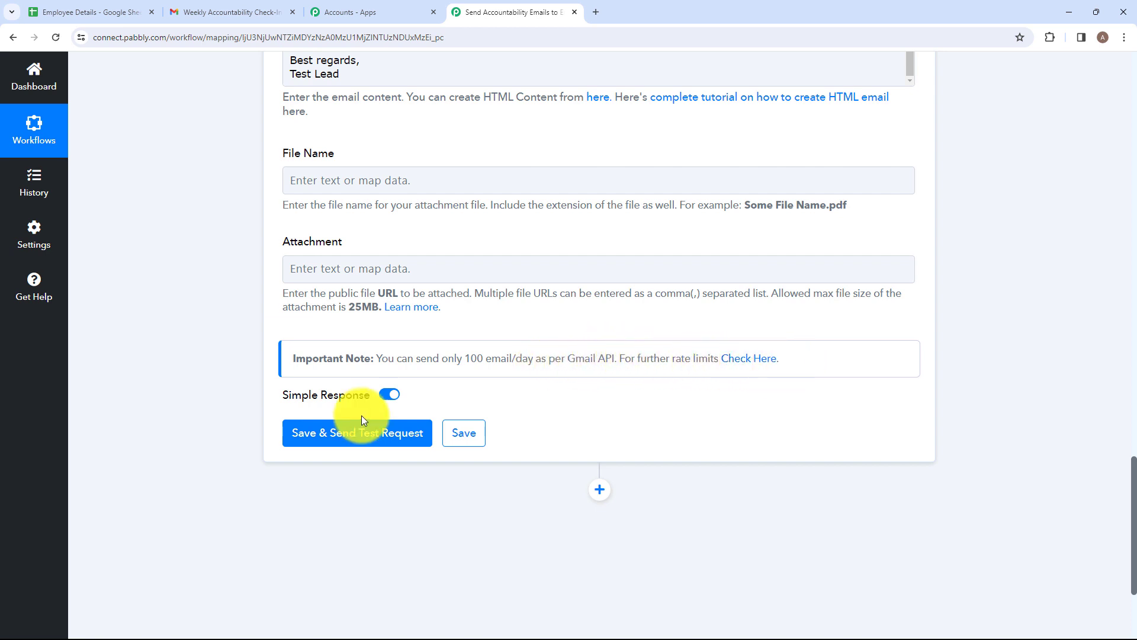
{"action": "left_click", "coordinate": [395, 434]}
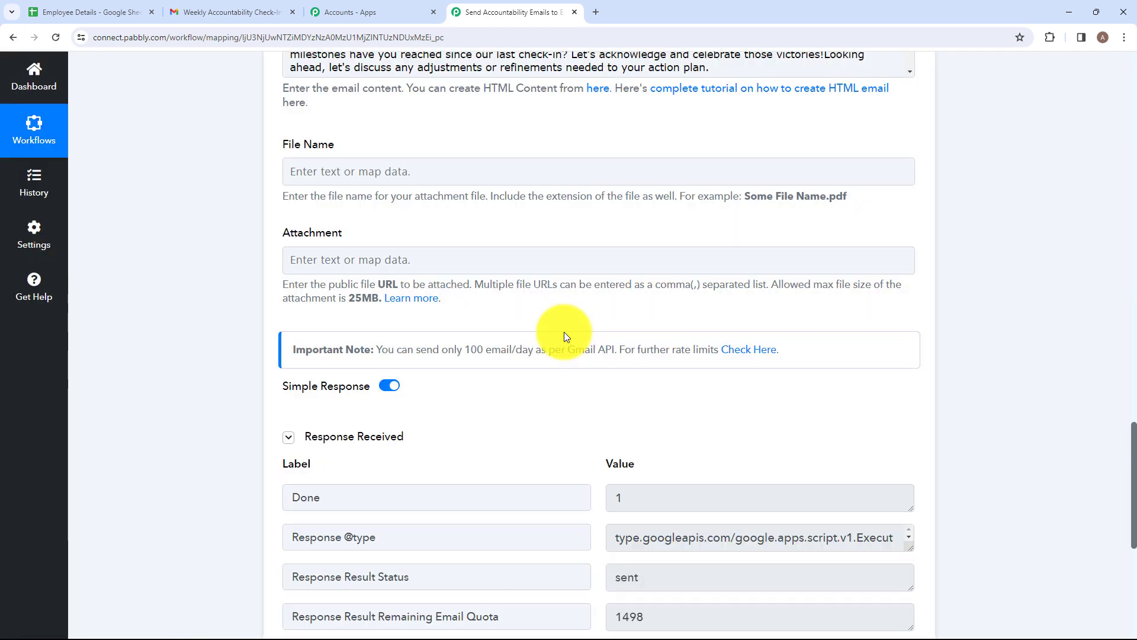
{"action": "scroll", "coordinate": [592, 403], "scroll_direction": "down", "scroll_amount": 1}
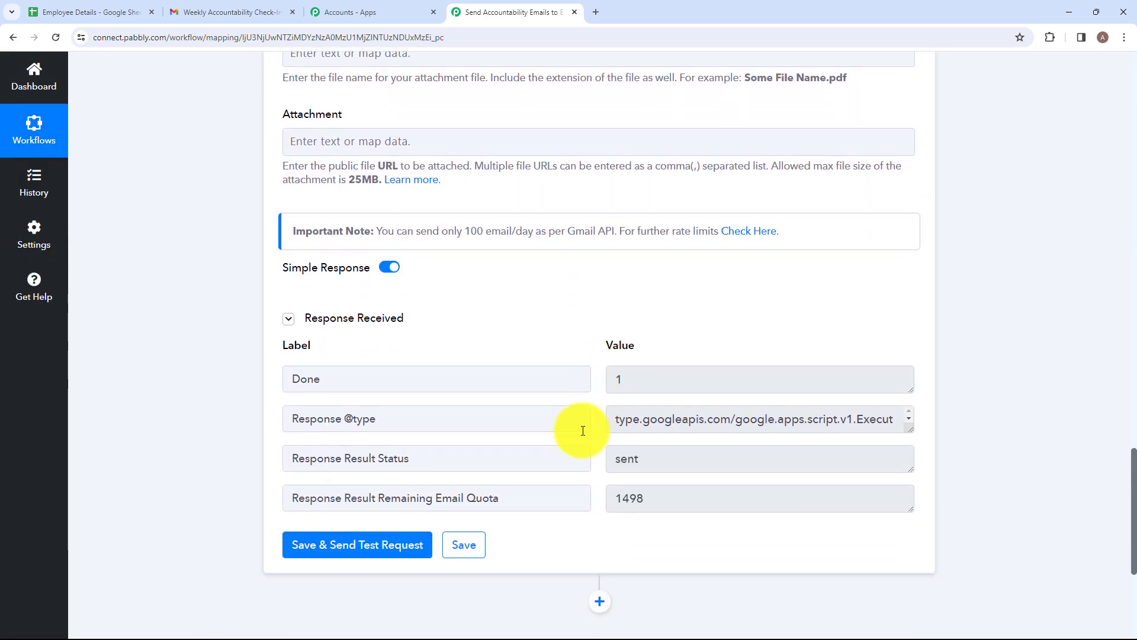
{"action": "left_click_drag", "start_coordinate": [290, 455], "coordinate": [581, 455]}
{"action": "scroll", "coordinate": [581, 455], "scroll_direction": "up", "scroll_amount": 6}
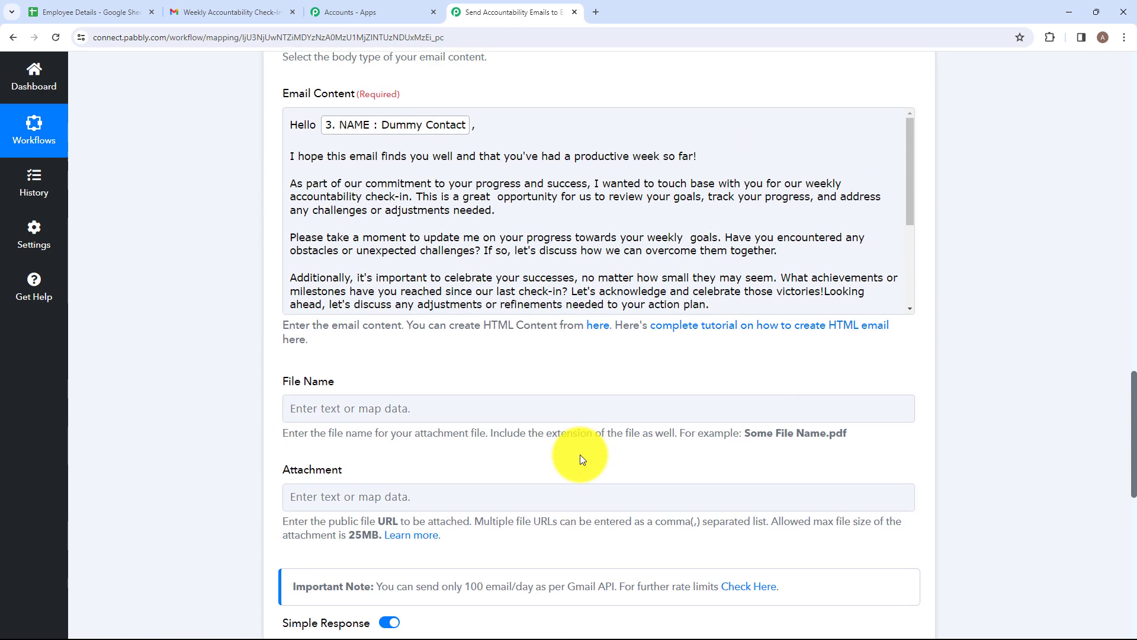
Step: Switch to Gmail and read the received "Weekly Accountability Check-In" email from its greeting through its signature
{"action": "left_click", "coordinate": [231, 5]}
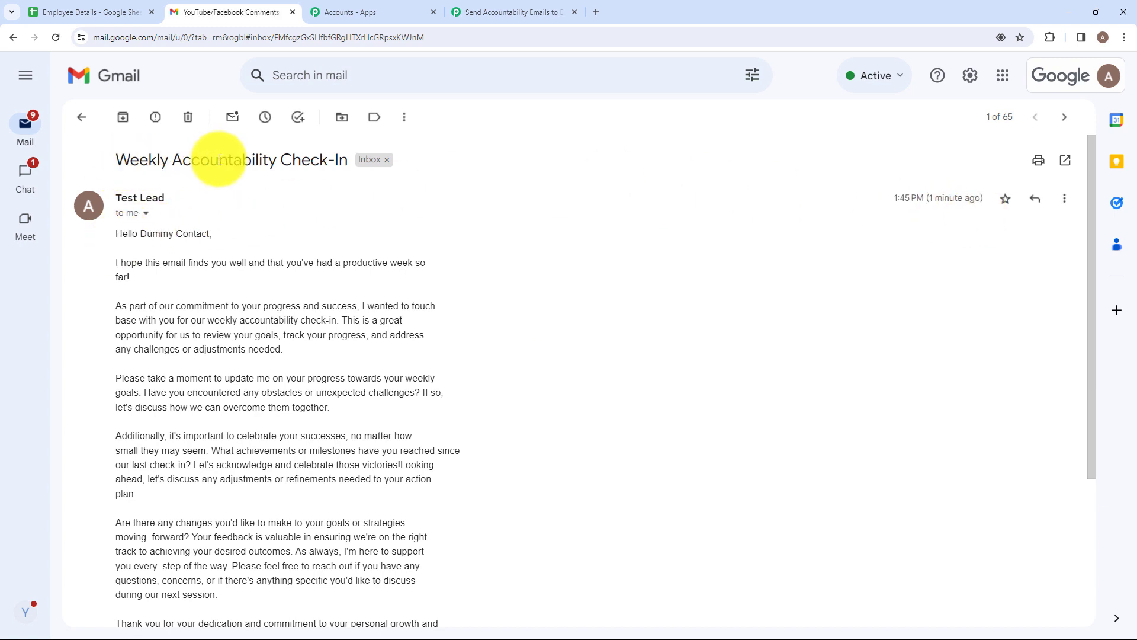
{"action": "left_click_drag", "start_coordinate": [117, 234], "coordinate": [385, 559]}
{"action": "left_click", "coordinate": [264, 478]}
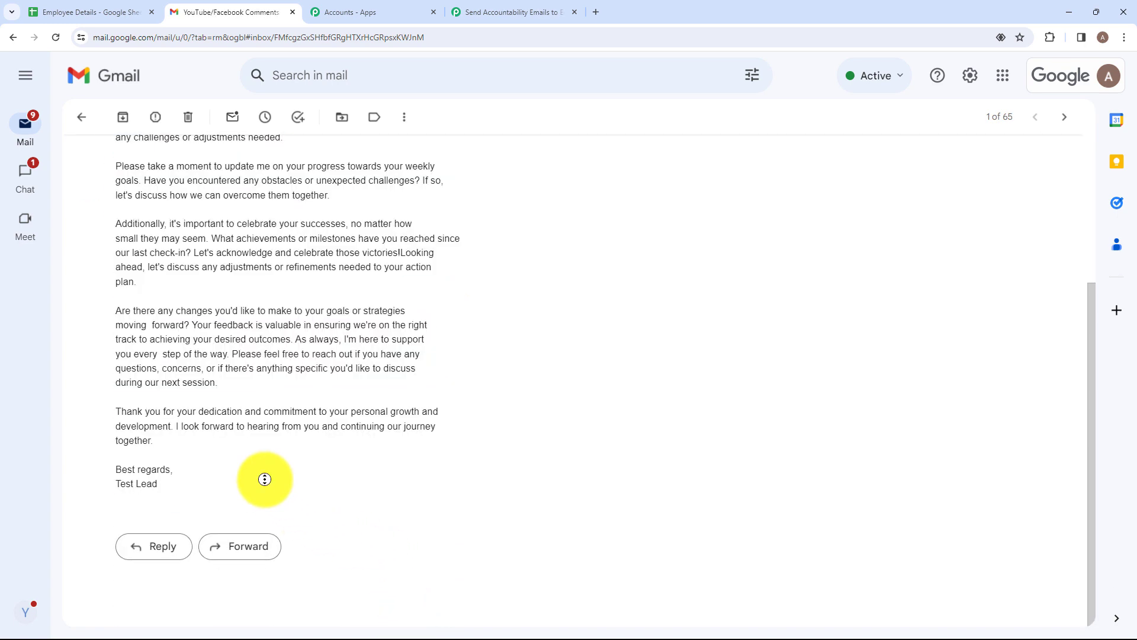
{"action": "scroll", "coordinate": [446, 336], "scroll_direction": "up", "scroll_amount": 4}
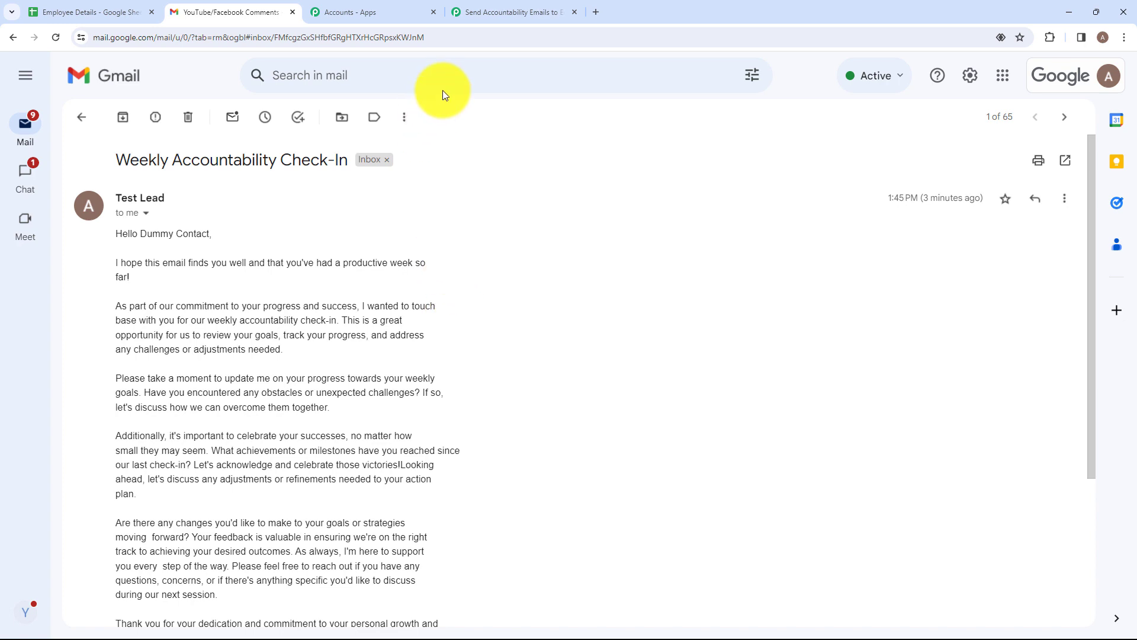
Step: Return to the Pabbly Connect workflow and review its Schedule trigger and its Google Sheets, Iterator and Gmail actions in order
{"action": "left_click", "coordinate": [498, 13]}
{"action": "scroll", "coordinate": [513, 371], "scroll_direction": "up", "scroll_amount": 10}
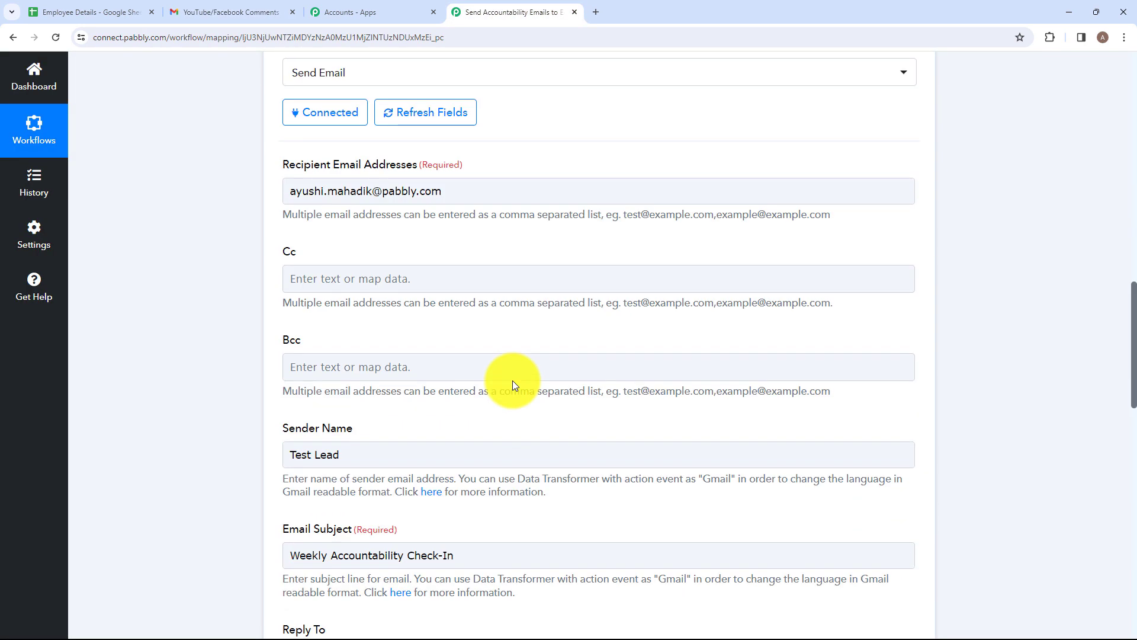
{"action": "scroll", "coordinate": [513, 380], "scroll_direction": "up", "scroll_amount": 15}
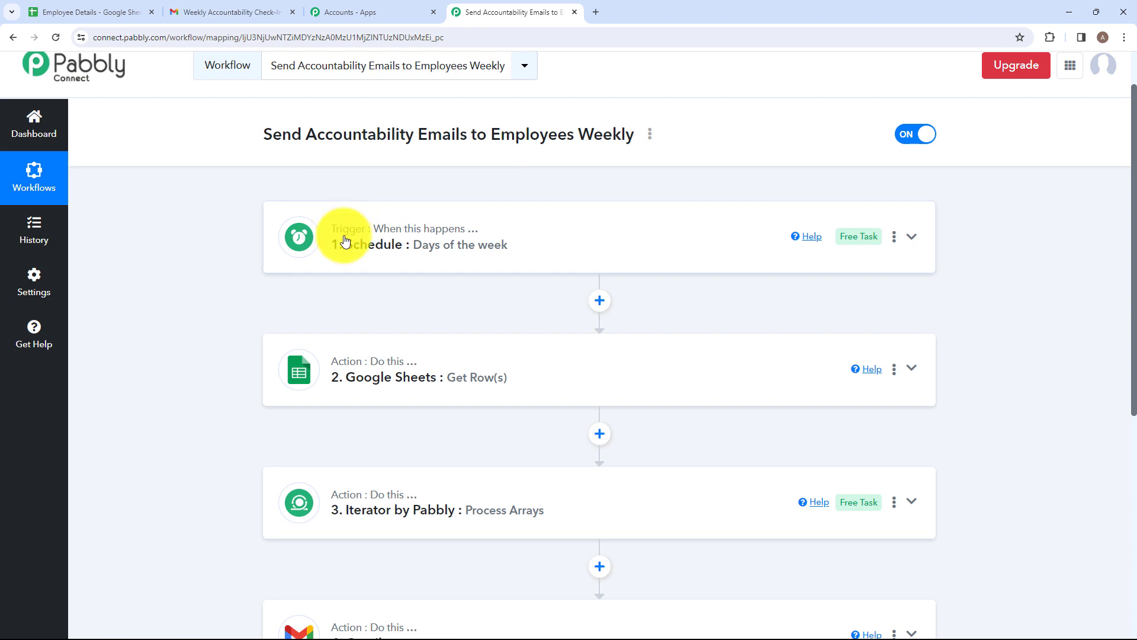
{"action": "mouse_move", "coordinate": [357, 247]}
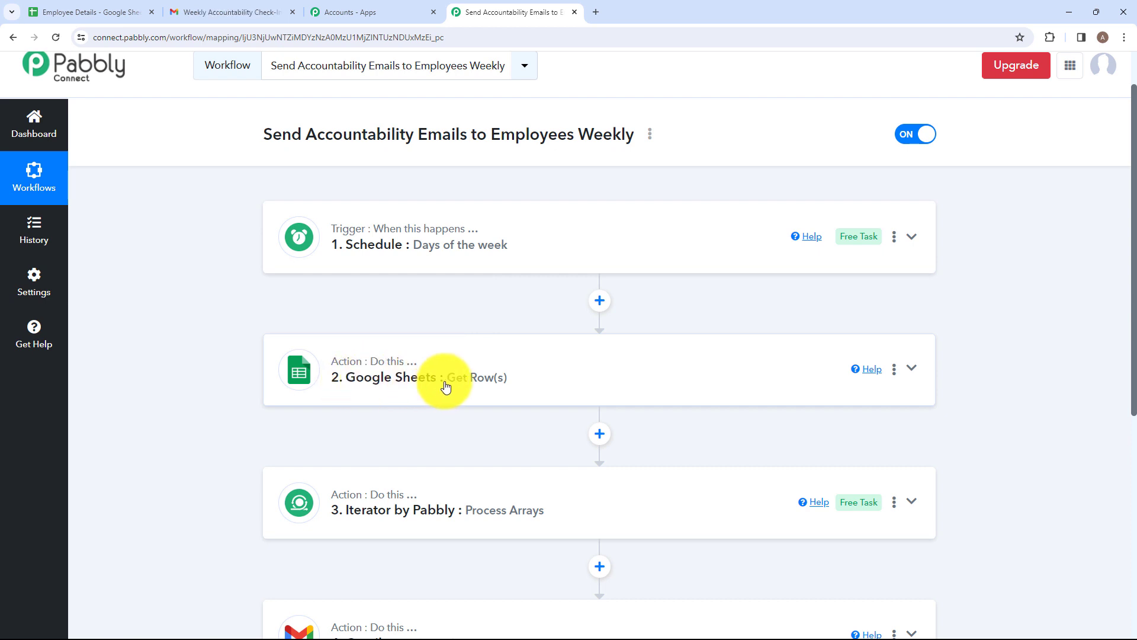
{"action": "scroll", "coordinate": [474, 458], "scroll_direction": "up", "scroll_amount": 1}
{"action": "scroll", "coordinate": [472, 454], "scroll_direction": "down", "scroll_amount": 1}
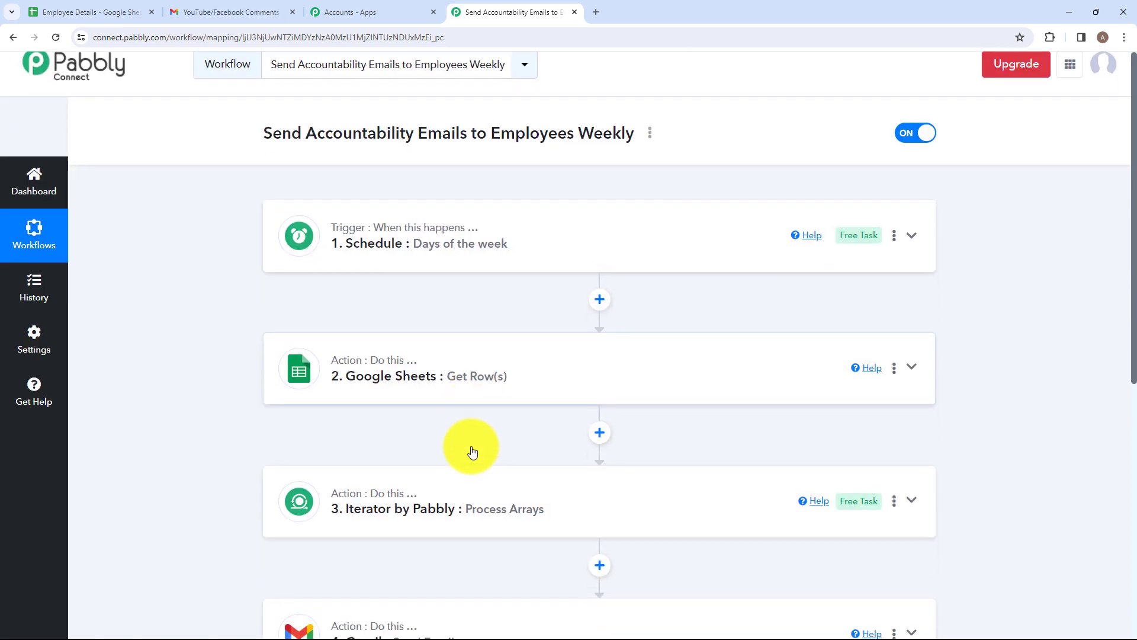
{"action": "scroll", "coordinate": [419, 464], "scroll_direction": "down", "scroll_amount": 2}
{"action": "mouse_move", "coordinate": [431, 403]}
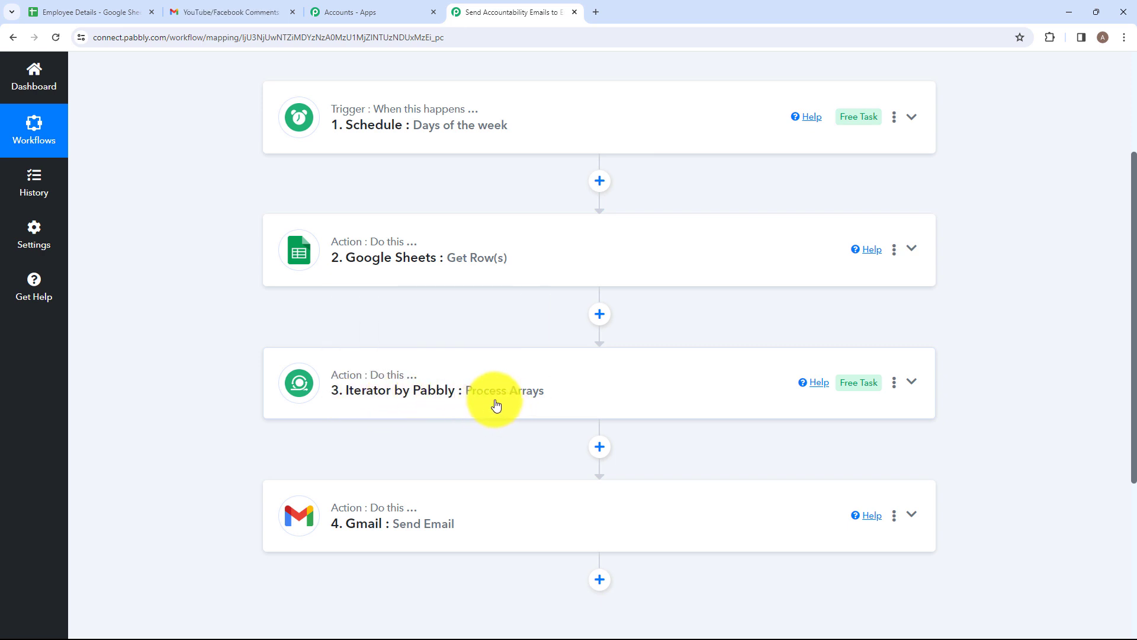
{"action": "mouse_move", "coordinate": [525, 401]}
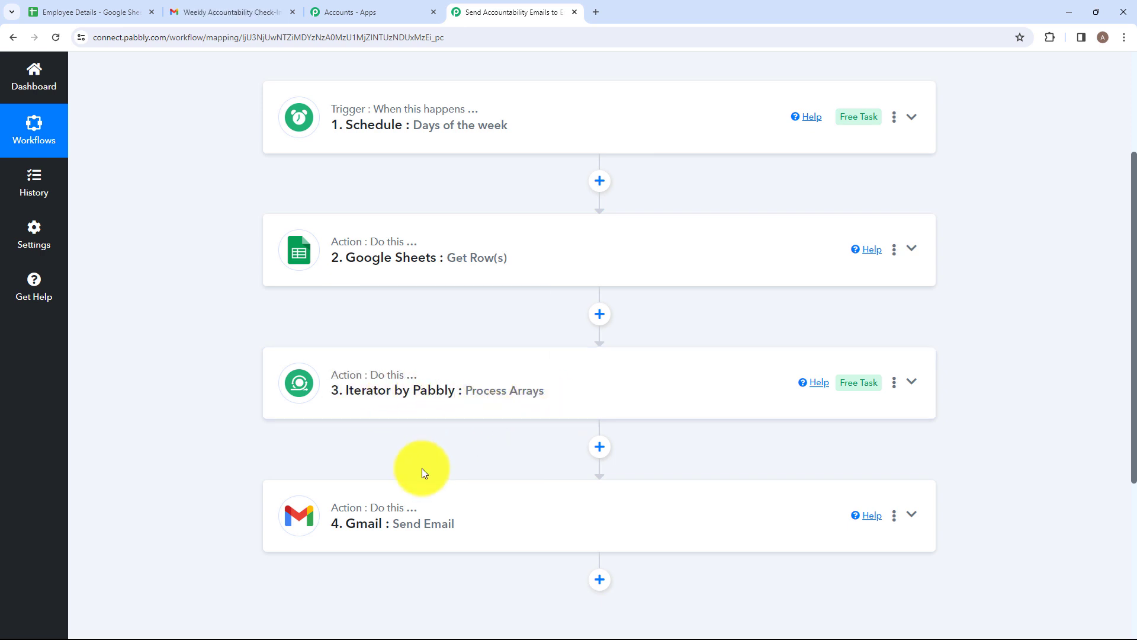
{"action": "scroll", "coordinate": [421, 468], "scroll_direction": "down", "scroll_amount": 1}
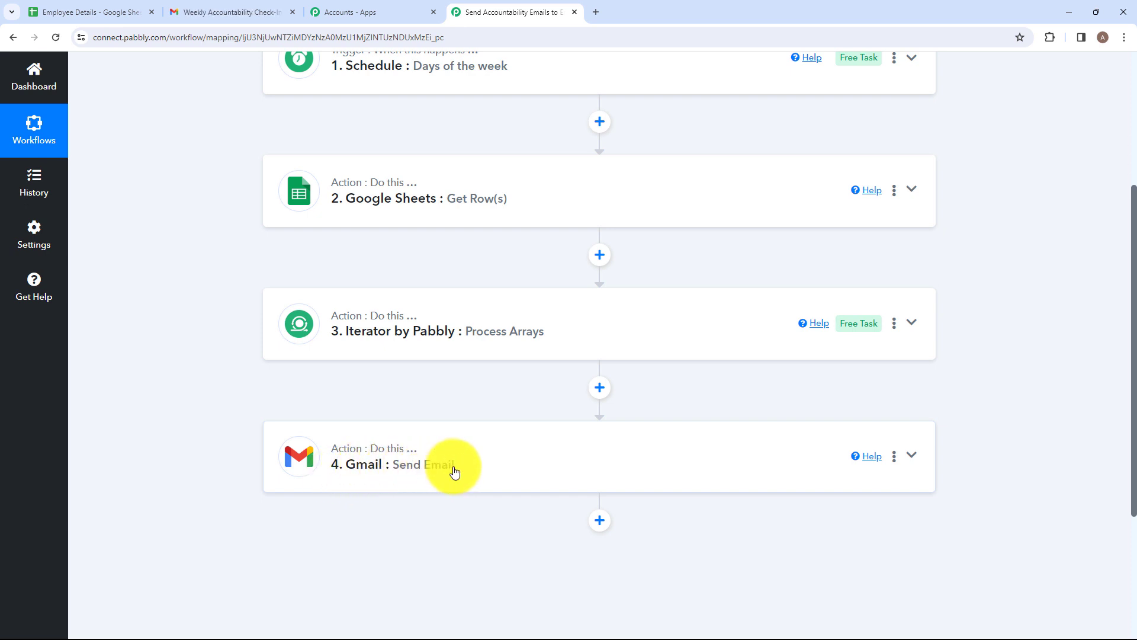
{"action": "scroll", "coordinate": [465, 476], "scroll_direction": "up", "scroll_amount": 3}
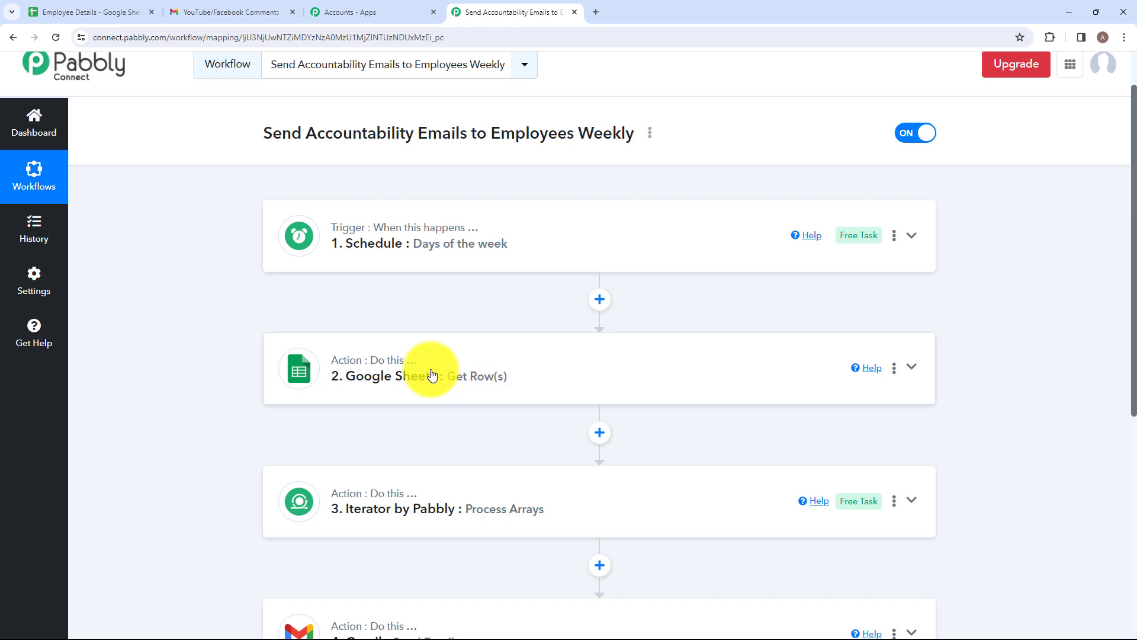
{"action": "scroll", "coordinate": [401, 330], "scroll_direction": "down", "scroll_amount": 1}
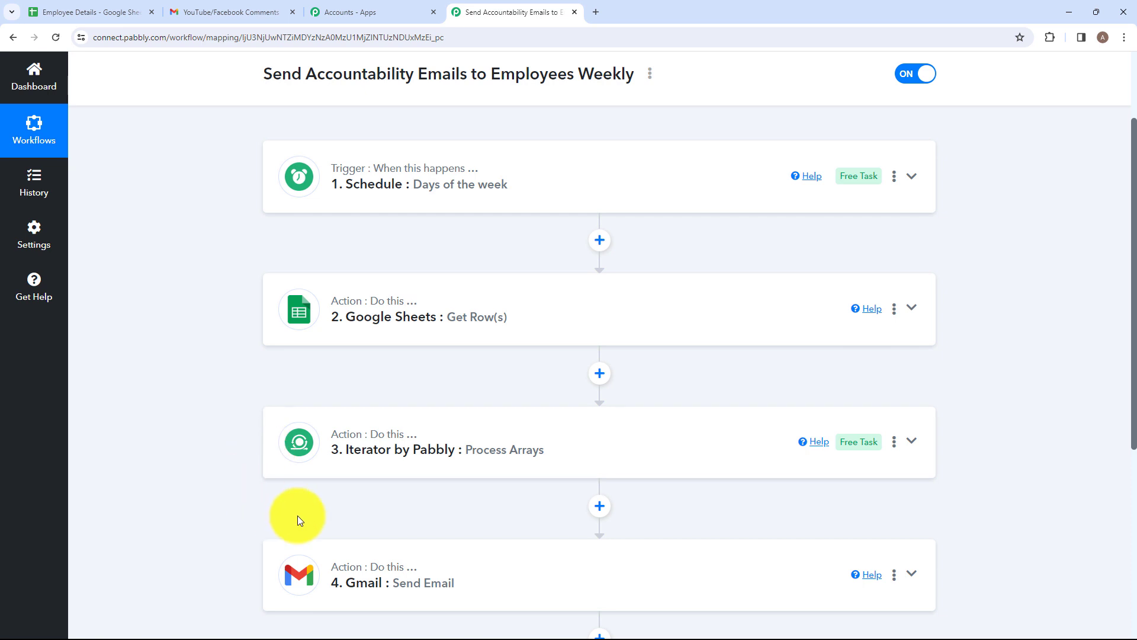